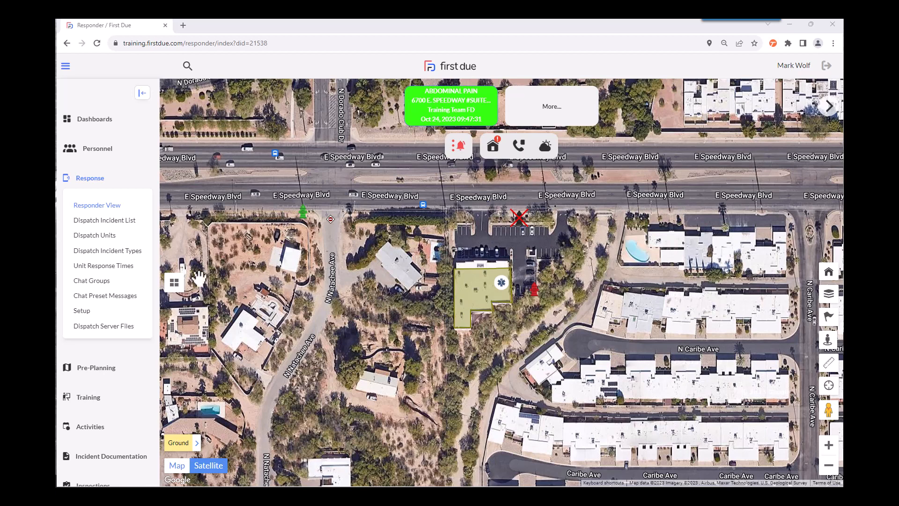
Step: Open the Permits section of the main navigation
{"action": "scroll", "coordinate": [113, 338], "scroll_direction": "down", "scroll_amount": 5}
{"action": "scroll", "coordinate": [108, 338], "scroll_direction": "down", "scroll_amount": 2}
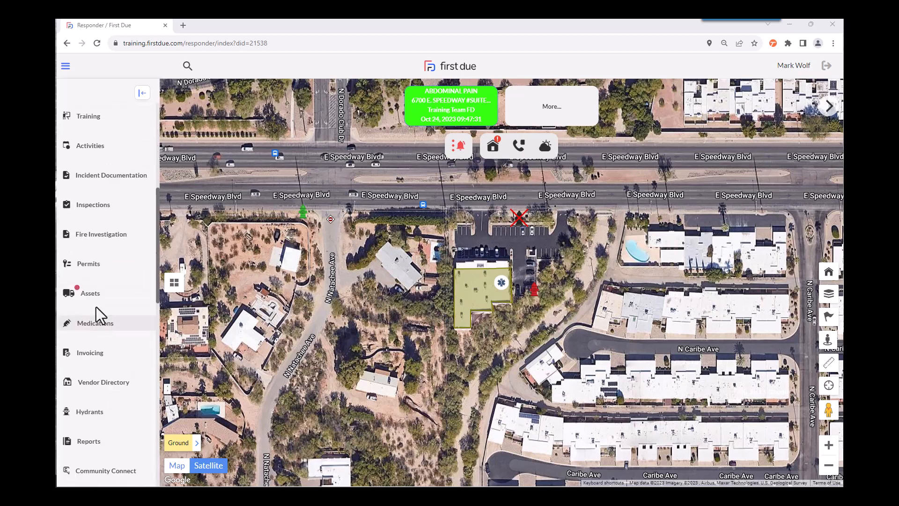
{"action": "left_click", "coordinate": [92, 266]}
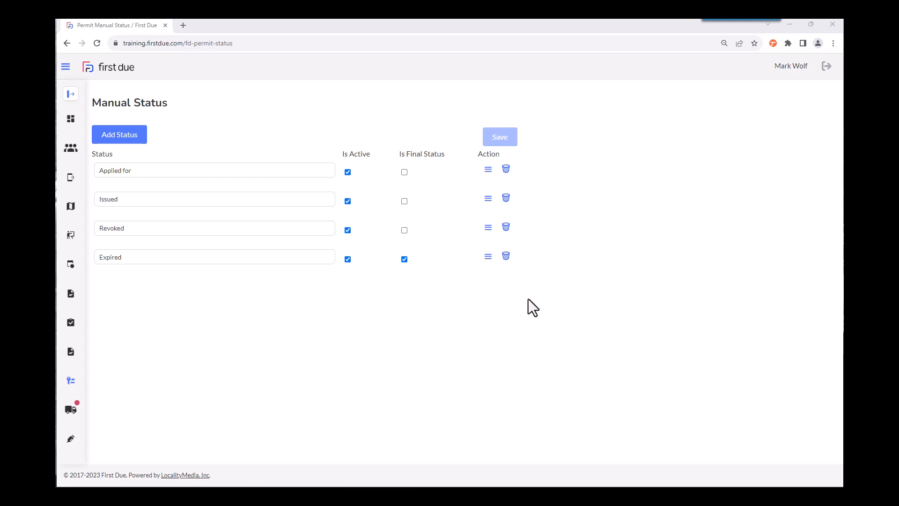
Step: Add a permit manual status named "Payment Received" and reorder it to sit directly after "Applied for"
{"action": "left_click", "coordinate": [141, 148]}
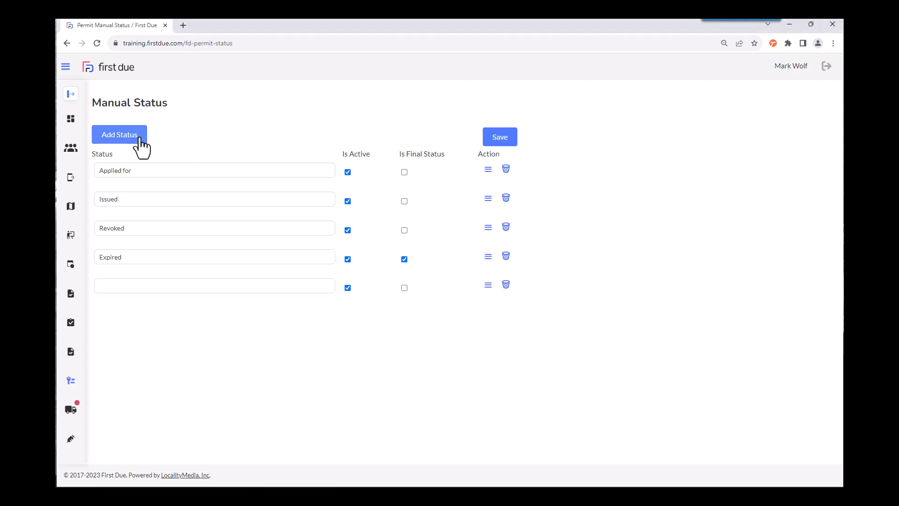
{"action": "left_click", "coordinate": [134, 288]}
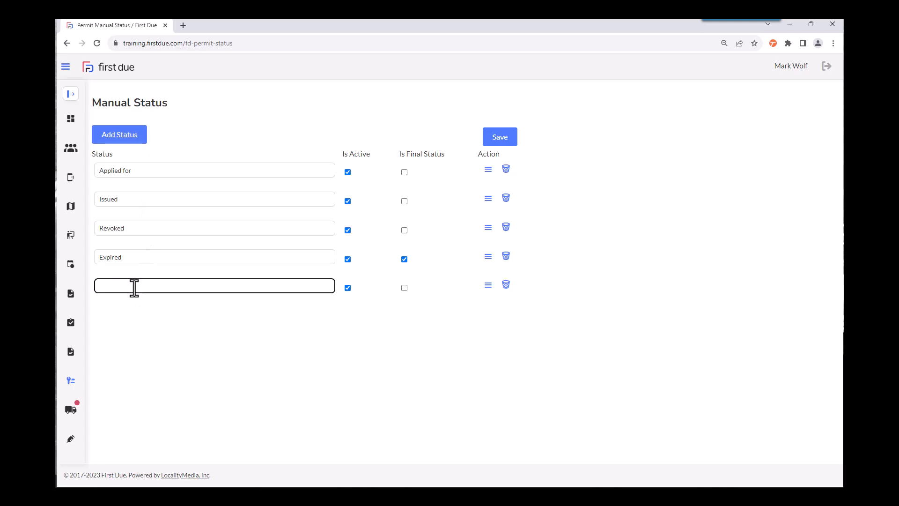
{"action": "type", "text": "Payment Recieved"}
{"action": "right_click", "coordinate": [133, 284]}
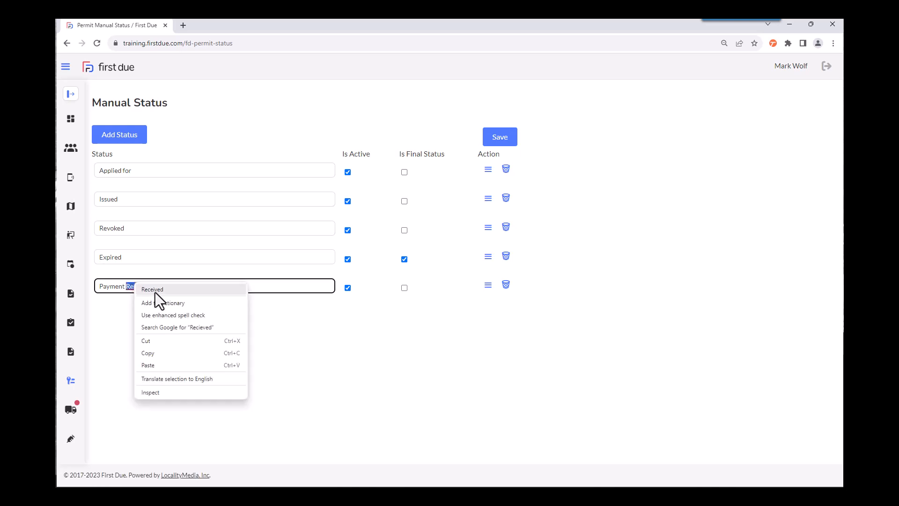
{"action": "left_click", "coordinate": [155, 290]}
{"action": "left_click", "coordinate": [411, 314]}
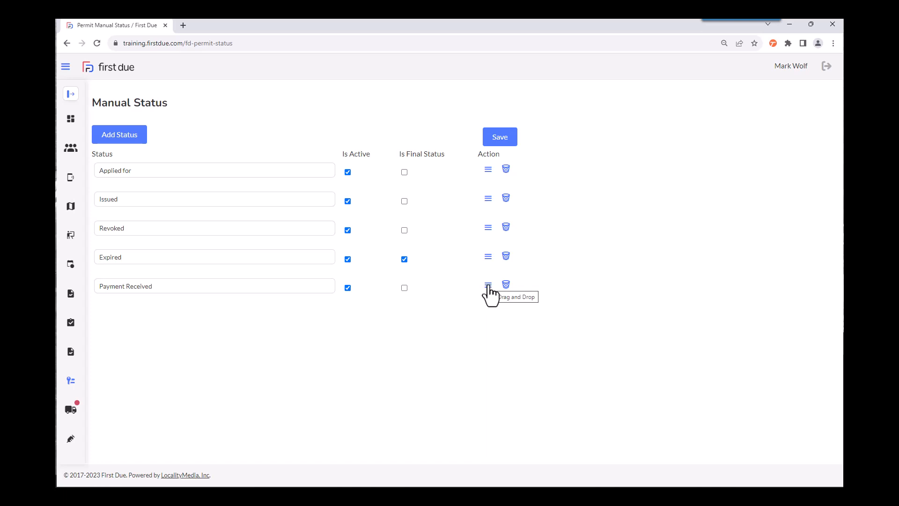
{"action": "left_click_drag", "start_coordinate": [489, 288], "coordinate": [485, 192]}
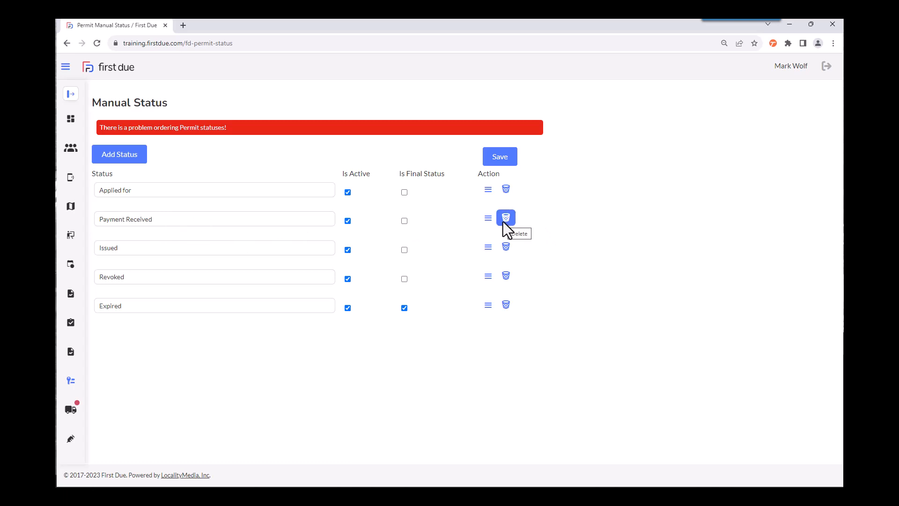
{"action": "left_click", "coordinate": [509, 277]}
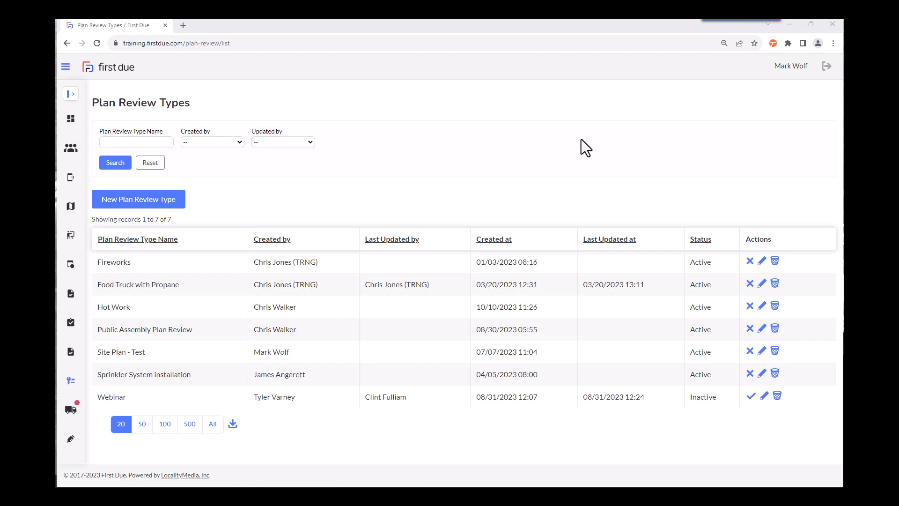
Step: Create an active plan review type named "Kitchen Hood System Plan Review"
{"action": "left_click", "coordinate": [179, 206]}
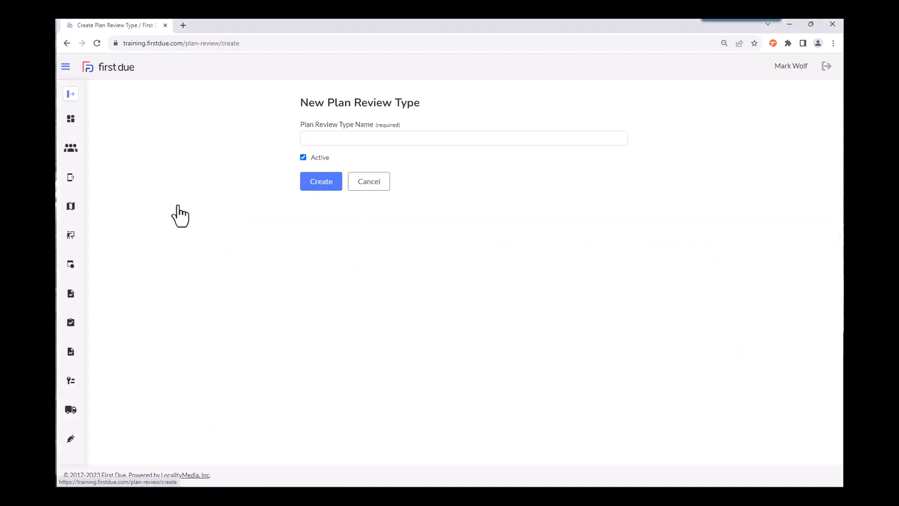
{"action": "left_click", "coordinate": [330, 139]}
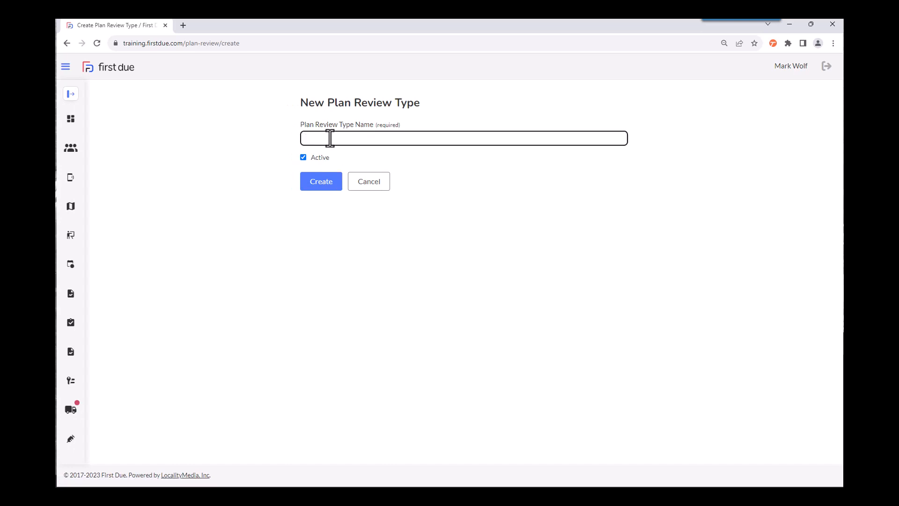
{"action": "type", "text": "Kit"}
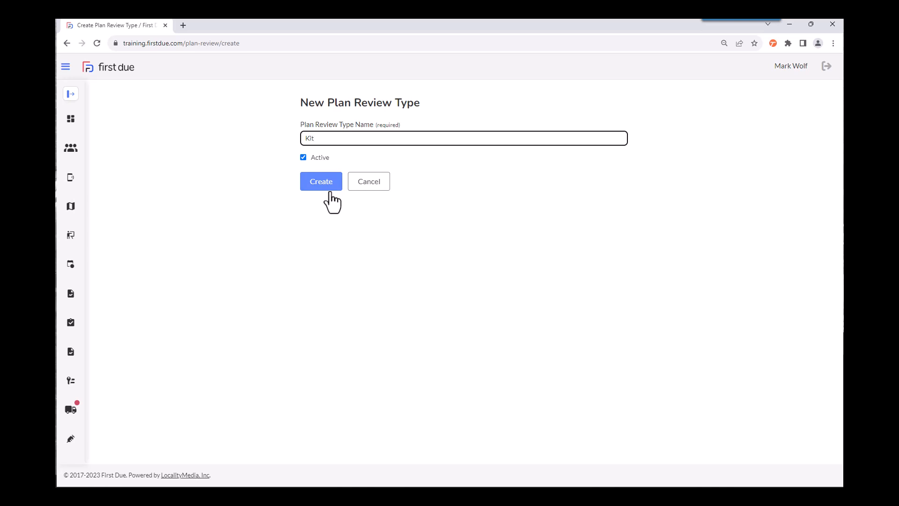
{"action": "type", "text": "chen Hood System Plan Review"}
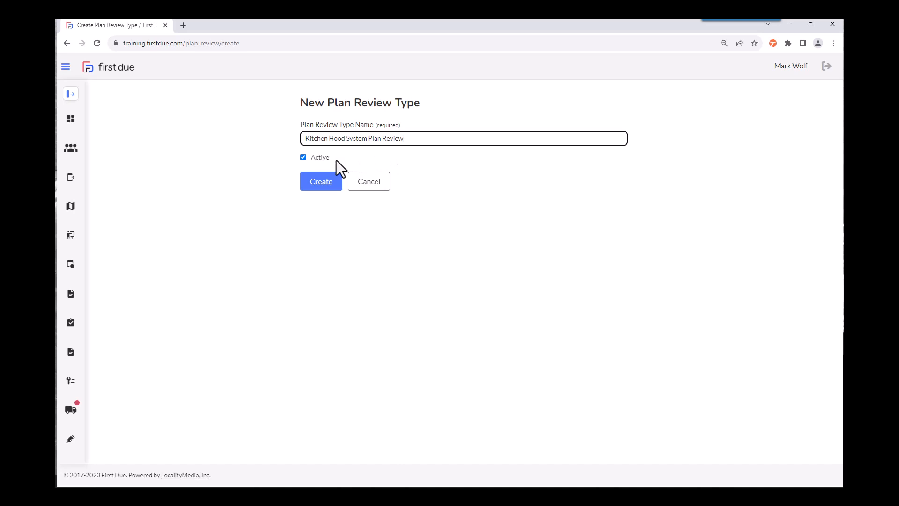
{"action": "left_click", "coordinate": [323, 190]}
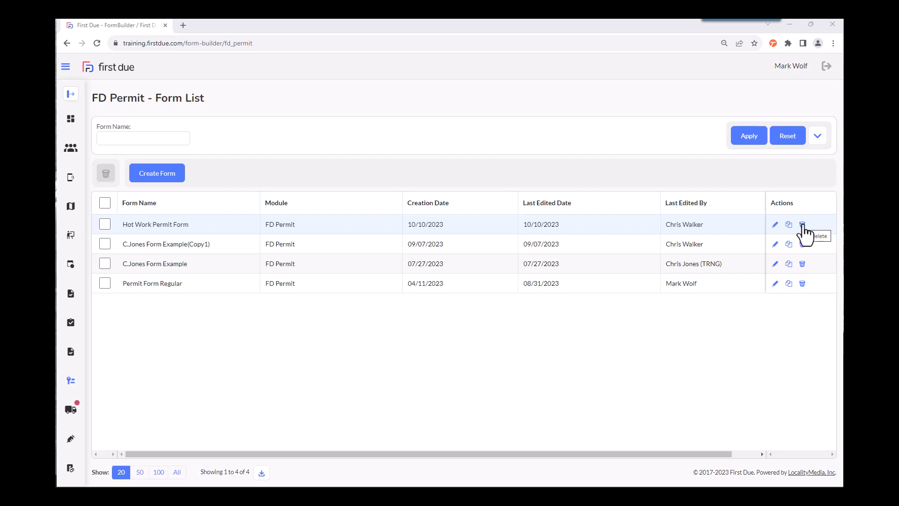
Step: Start a new FD Permit form and name it "Getting Started Guide Permit"
{"action": "left_click", "coordinate": [176, 176]}
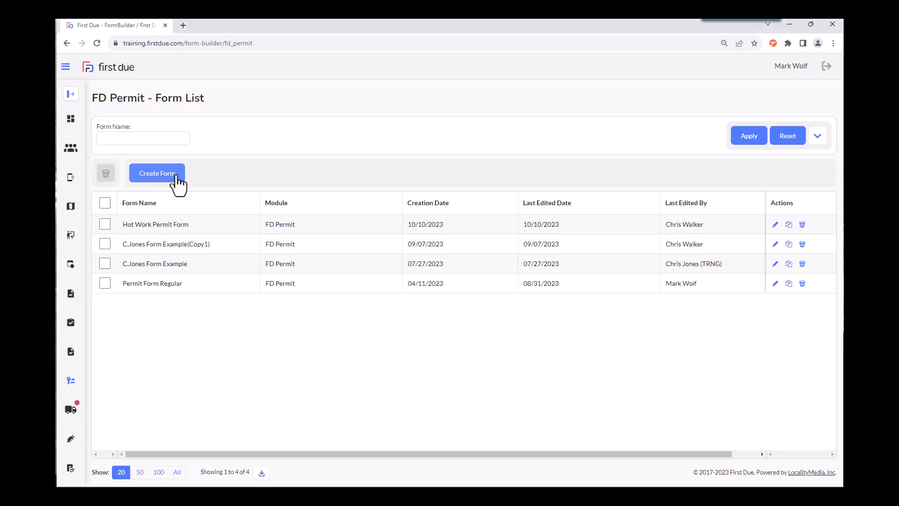
{"action": "left_click", "coordinate": [176, 175]}
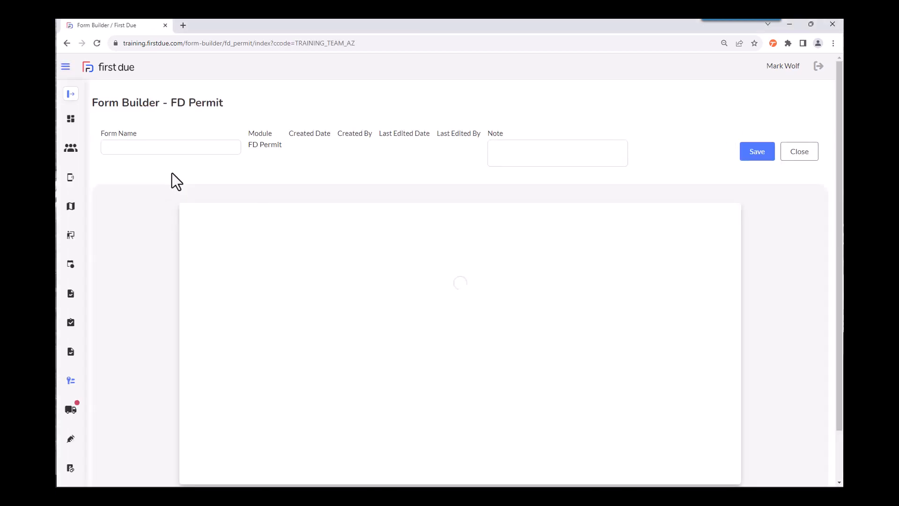
{"action": "left_click", "coordinate": [116, 148]}
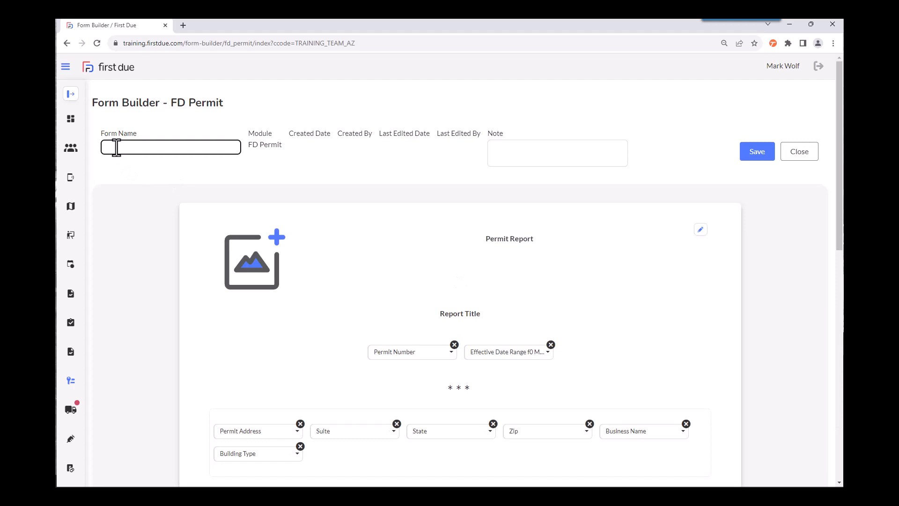
{"action": "type", "text": "Getting Started Guide Permit"}
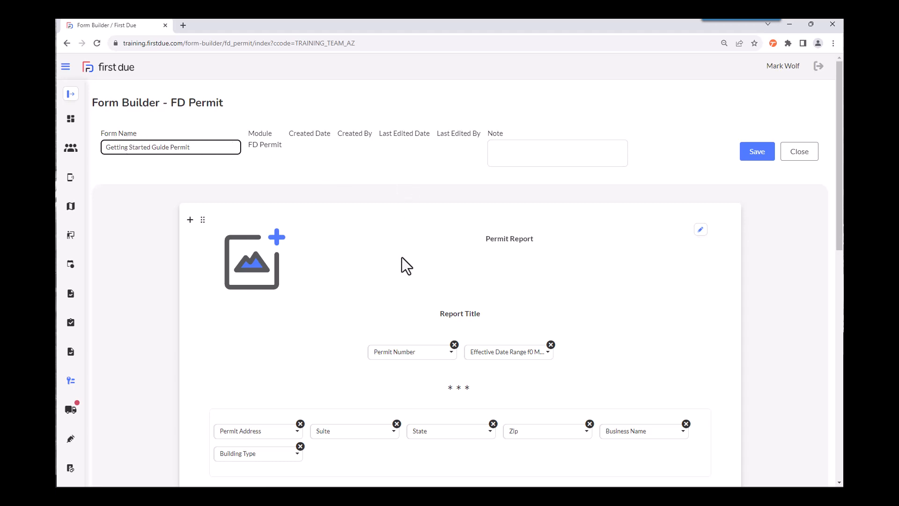
{"action": "scroll", "coordinate": [751, 274], "scroll_direction": "down", "scroll_amount": 2}
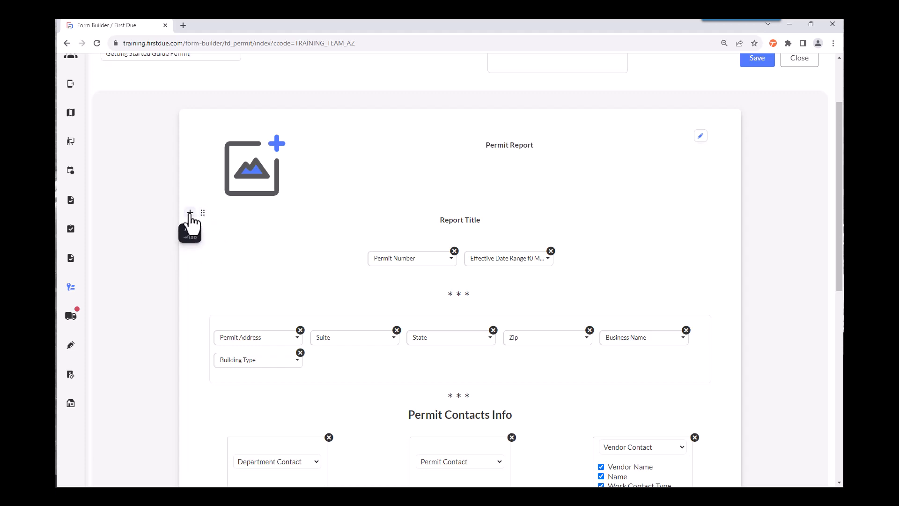
{"action": "left_click", "coordinate": [190, 213]}
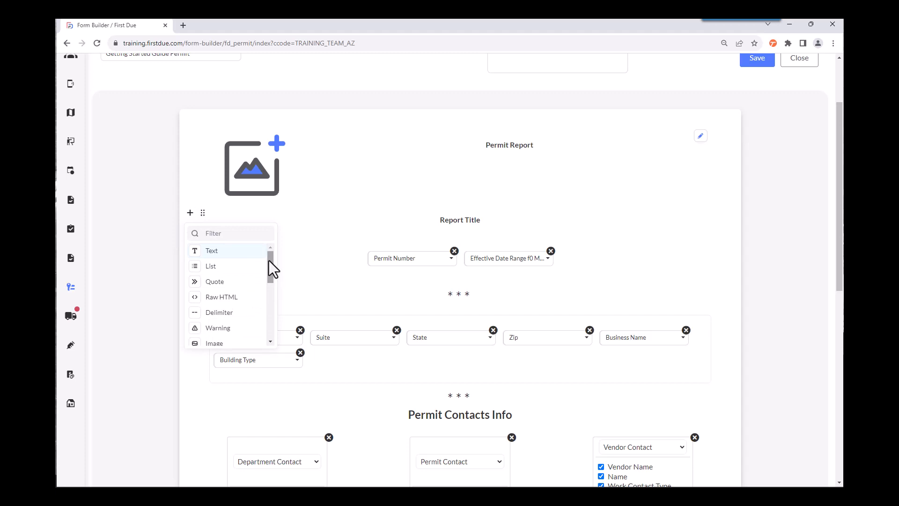
{"action": "mouse_move", "coordinate": [269, 261]}
{"action": "left_mouse_down"}
{"action": "mouse_move", "coordinate": [273, 319]}
{"action": "mouse_move", "coordinate": [271, 252]}
{"action": "left_mouse_up"}
{"action": "left_click", "coordinate": [403, 157]}
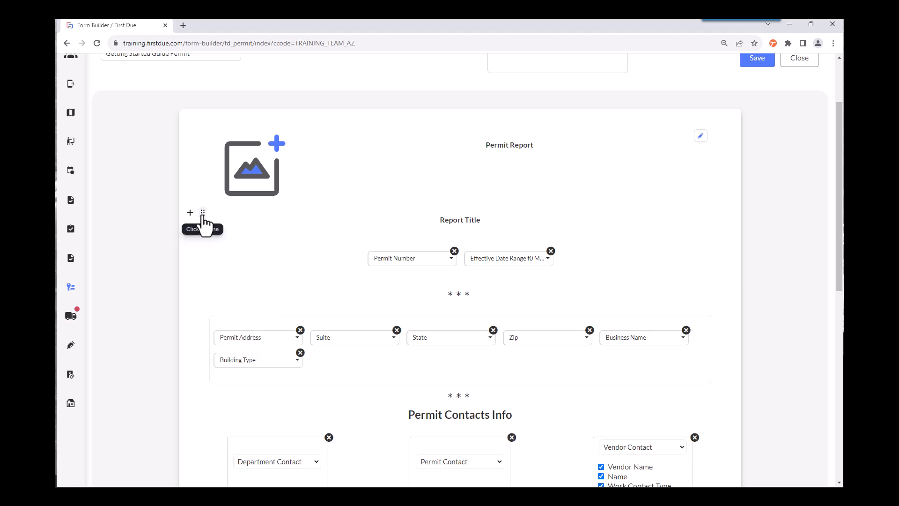
Step: Try heading sizes H1, H6 and H2 and left, right and centred alignment on the Report Title block
{"action": "left_click", "coordinate": [203, 216]}
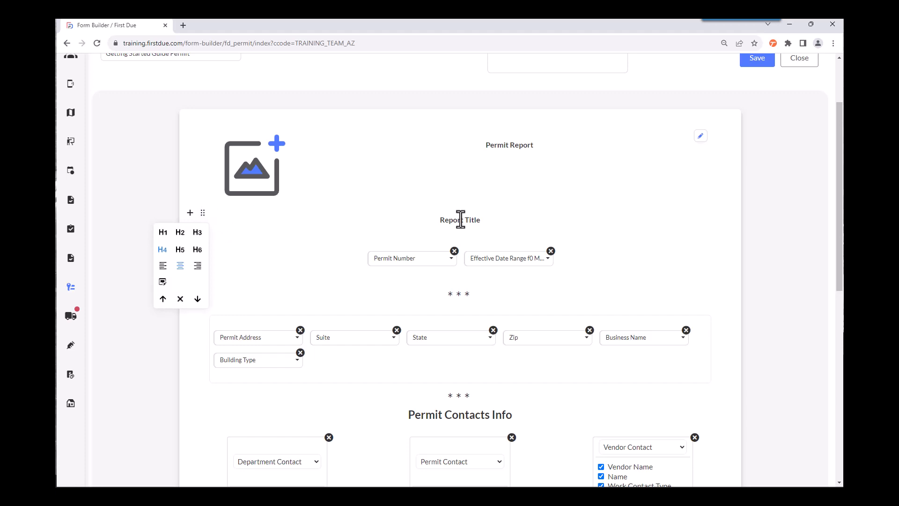
{"action": "left_click", "coordinate": [163, 233]}
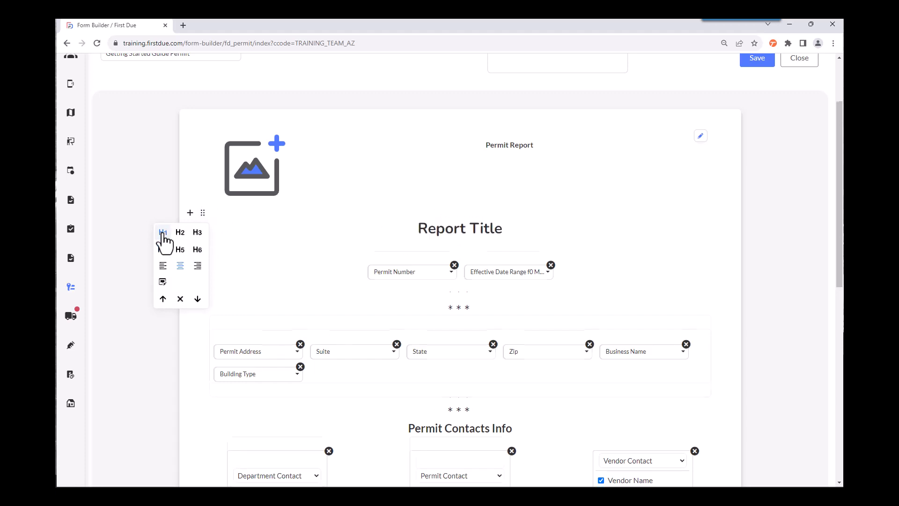
{"action": "left_click", "coordinate": [197, 250]}
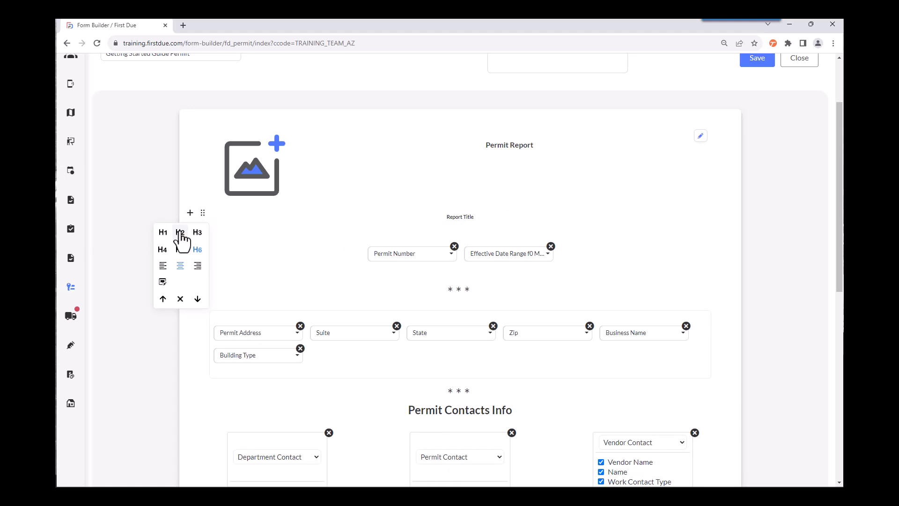
{"action": "left_click", "coordinate": [181, 234]}
{"action": "left_click", "coordinate": [163, 267]}
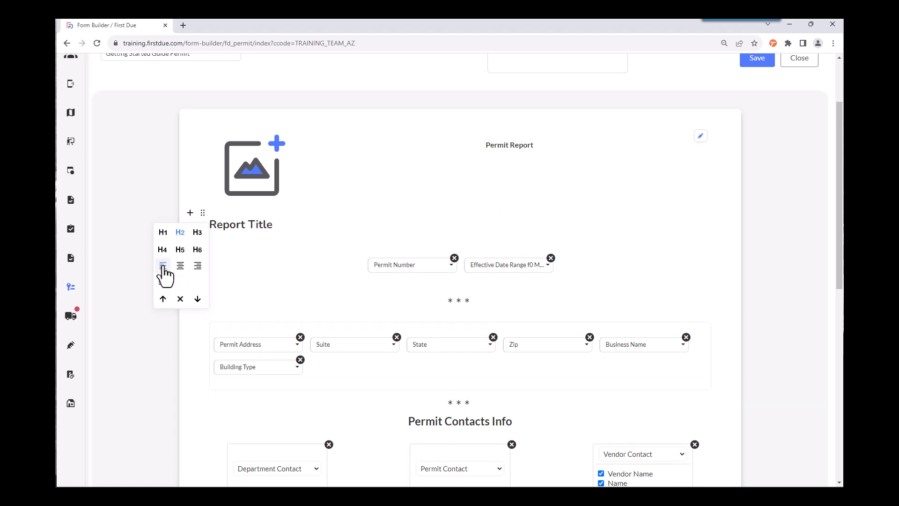
{"action": "left_click", "coordinate": [180, 266]}
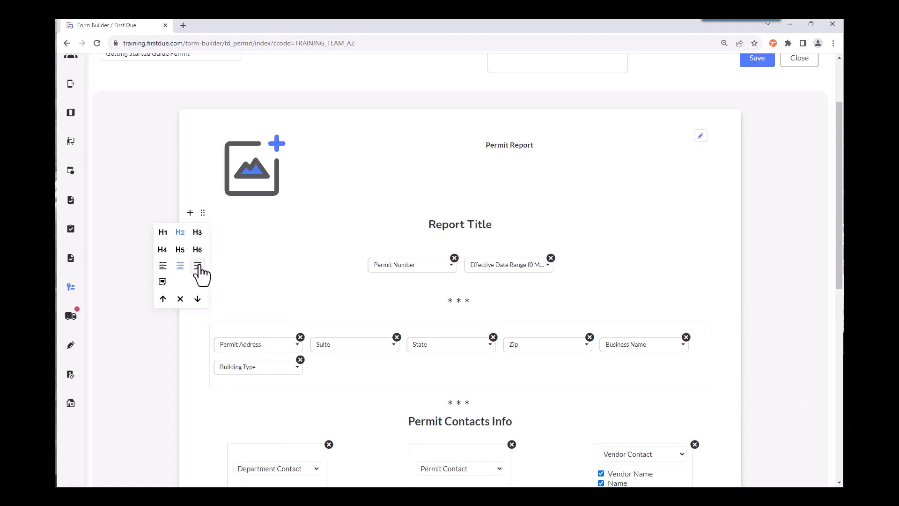
{"action": "left_click", "coordinate": [198, 266]}
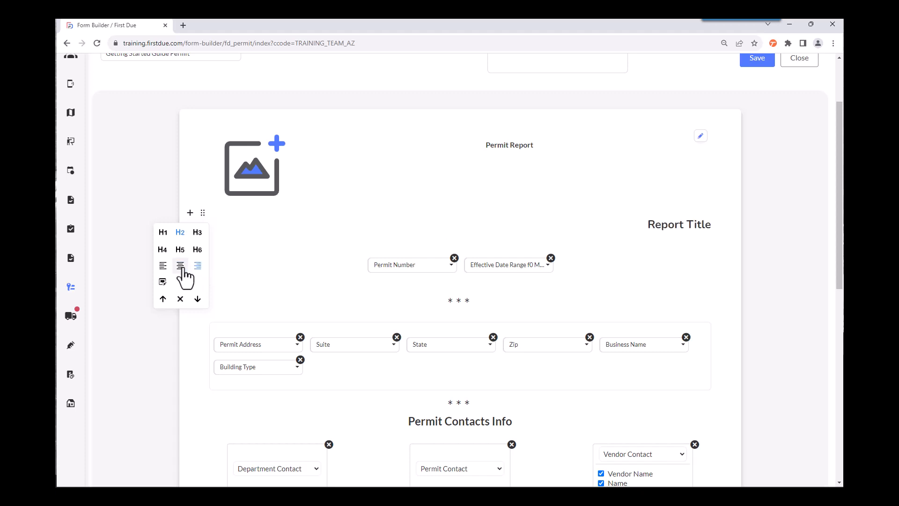
{"action": "left_click", "coordinate": [180, 266]}
Step: Try moving the Report Title block down and back up, and delete the block from the form
{"action": "left_click", "coordinate": [197, 298]}
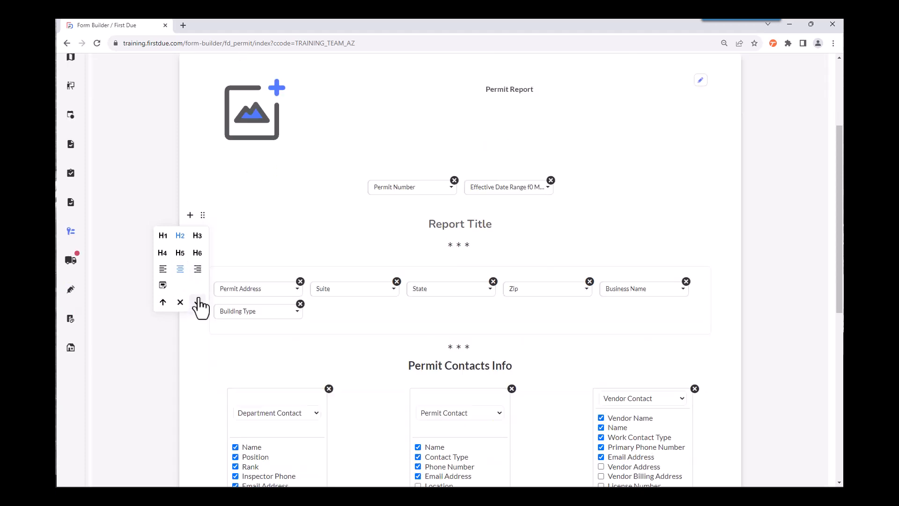
{"action": "left_click", "coordinate": [163, 302]}
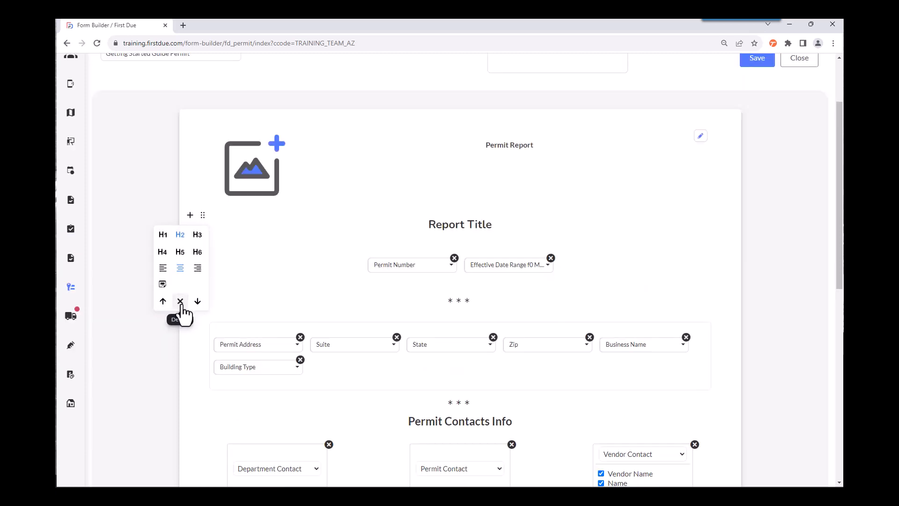
{"action": "left_click", "coordinate": [180, 302]}
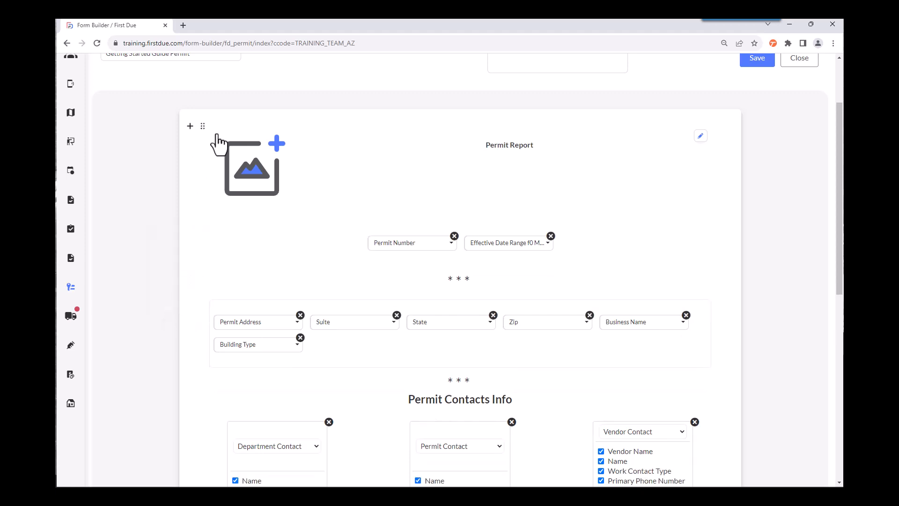
Step: Edit the form's header text and add a heading reading "Test Only" below "Permit Report"
{"action": "left_click", "coordinate": [202, 128]}
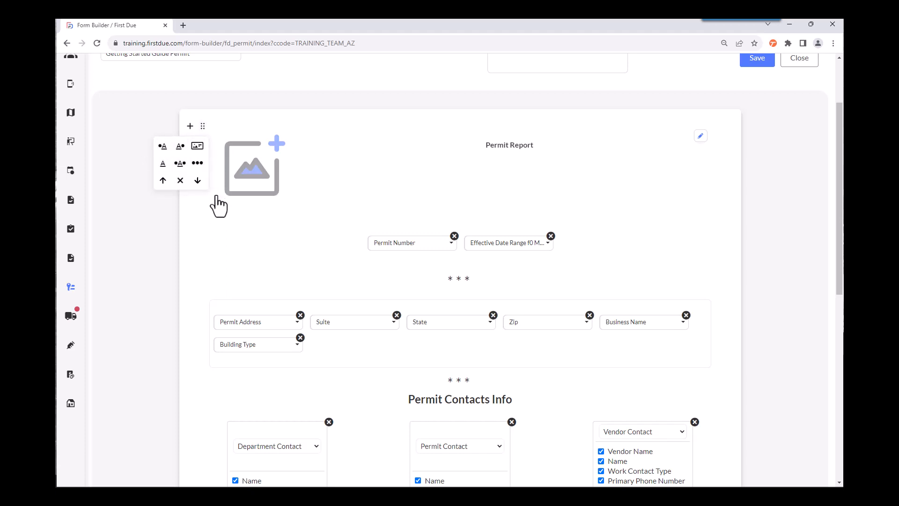
{"action": "left_click", "coordinate": [701, 136]}
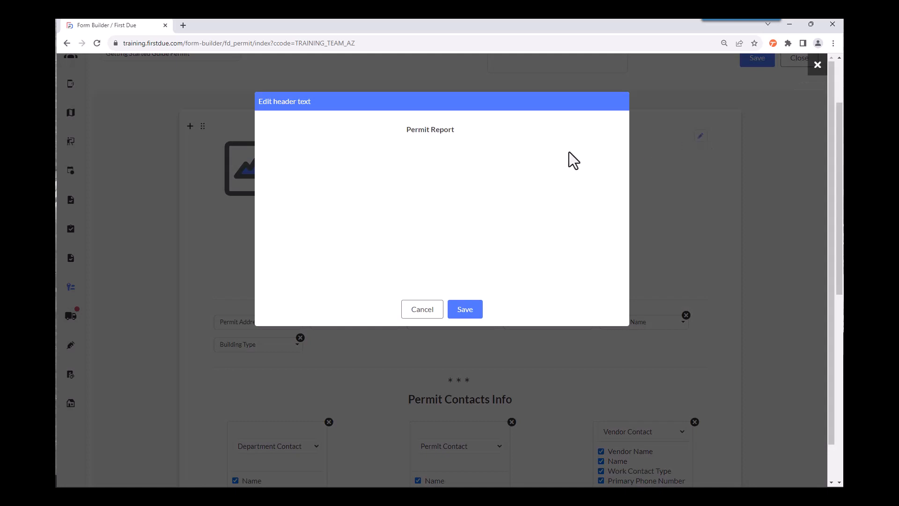
{"action": "left_click", "coordinate": [603, 131]}
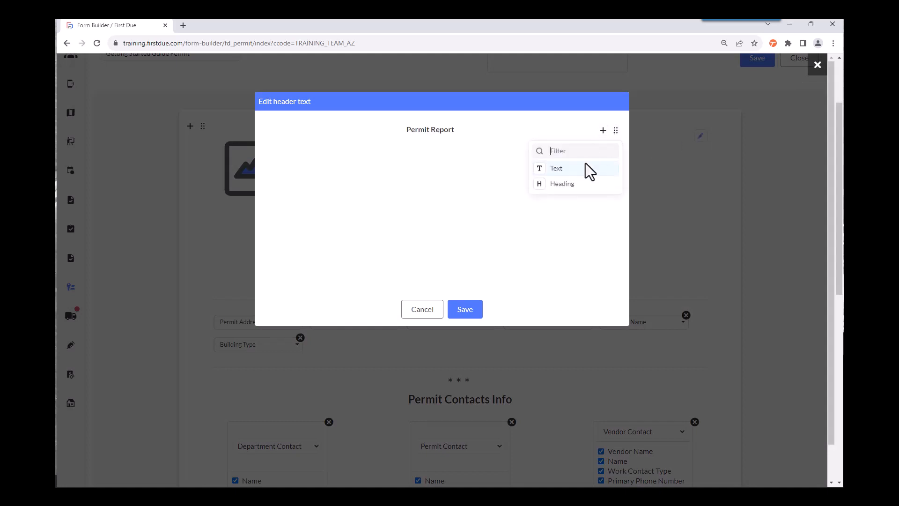
{"action": "left_click", "coordinate": [573, 185]}
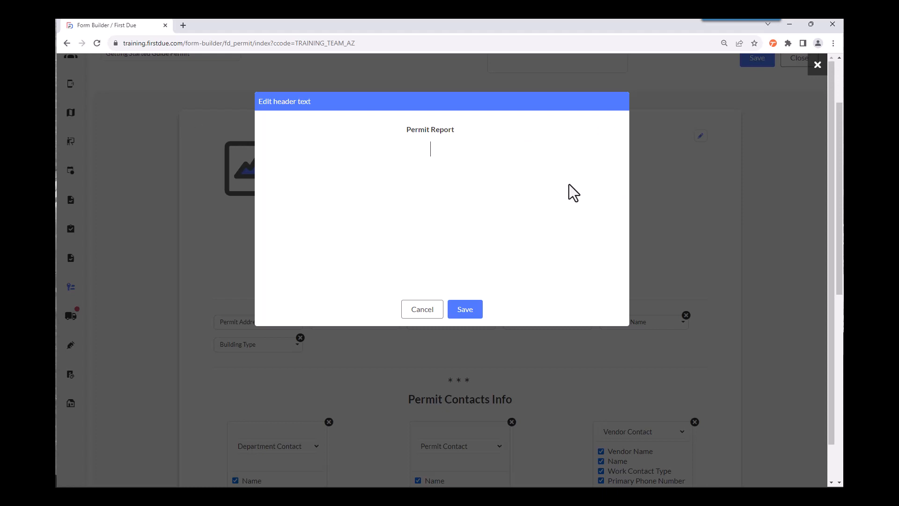
{"action": "type", "text": "Test Only"}
Step: Format the "Test Only" heading as left-aligned H1, move it above "Permit Report" and save the header text
{"action": "left_click", "coordinate": [616, 149]}
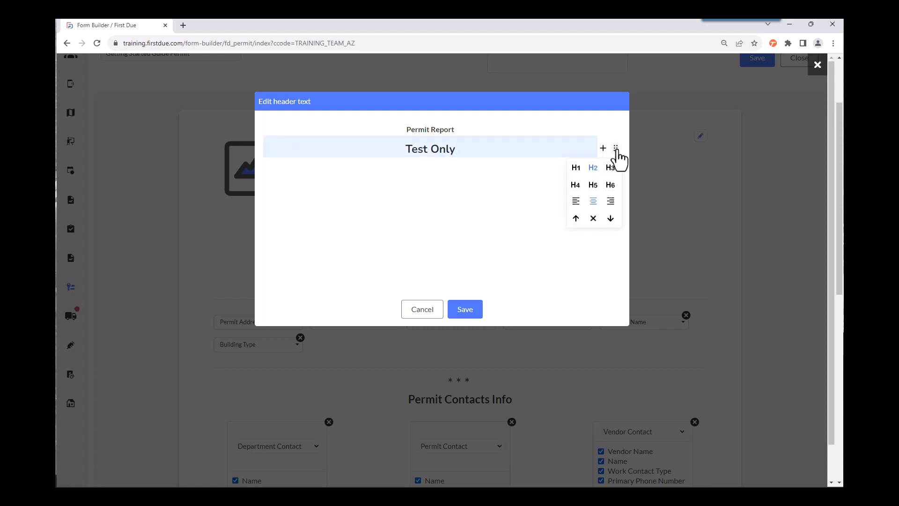
{"action": "left_click", "coordinate": [576, 168]}
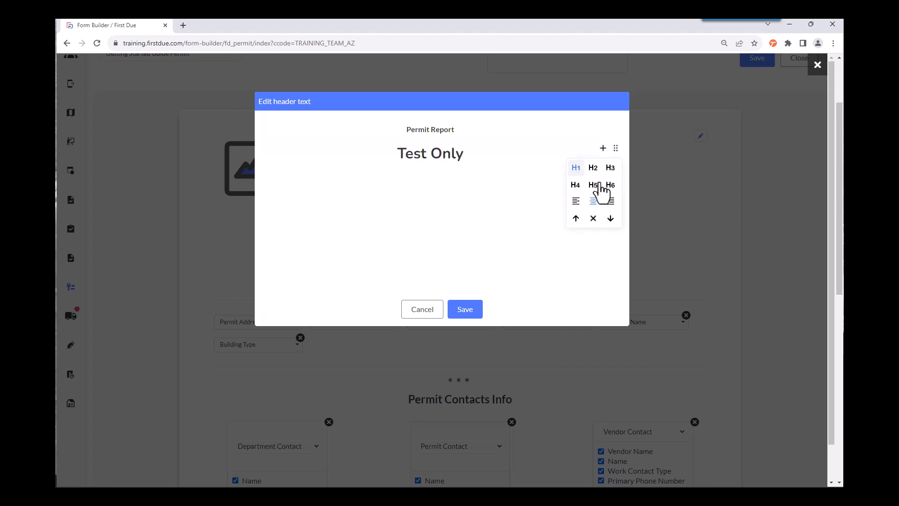
{"action": "left_click", "coordinate": [610, 202]}
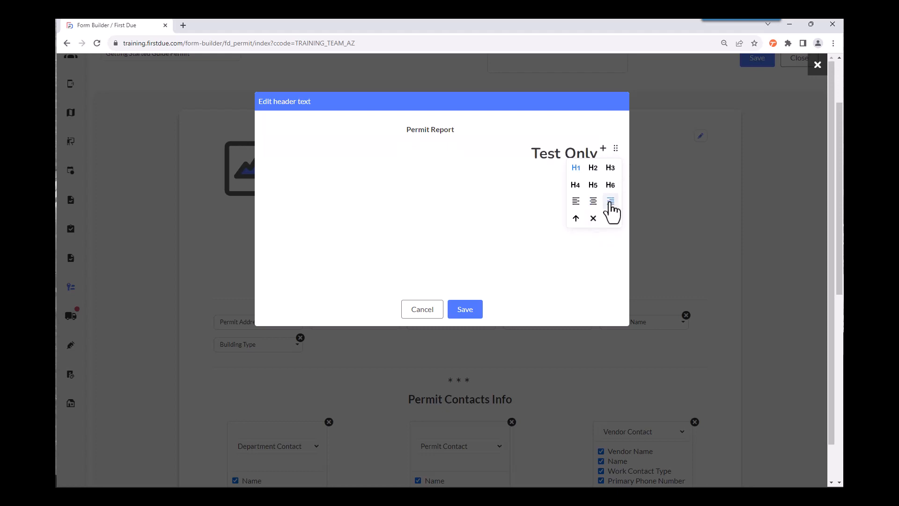
{"action": "left_click", "coordinate": [576, 202]}
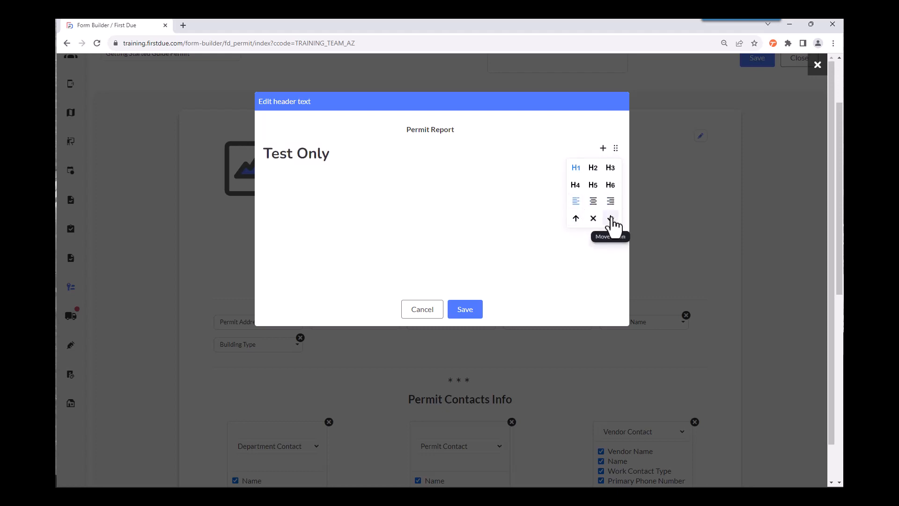
{"action": "left_click", "coordinate": [576, 219]}
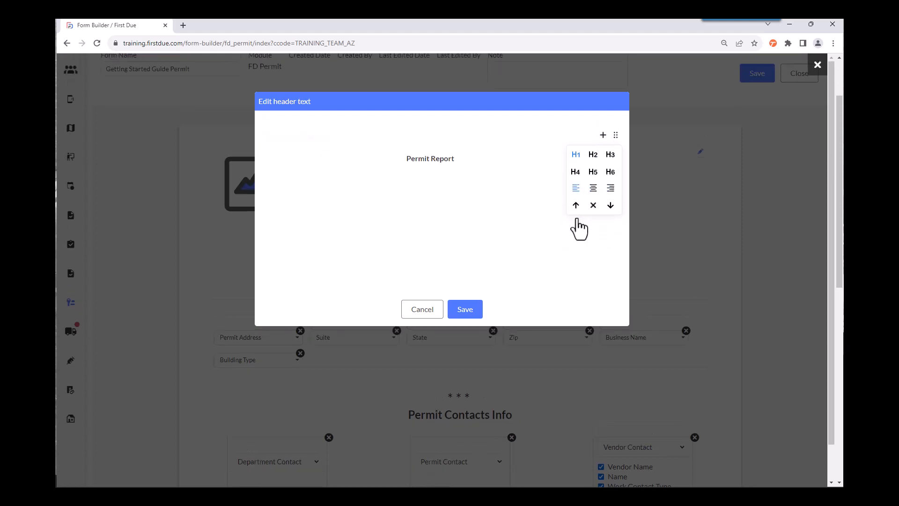
{"action": "left_click", "coordinate": [460, 312]}
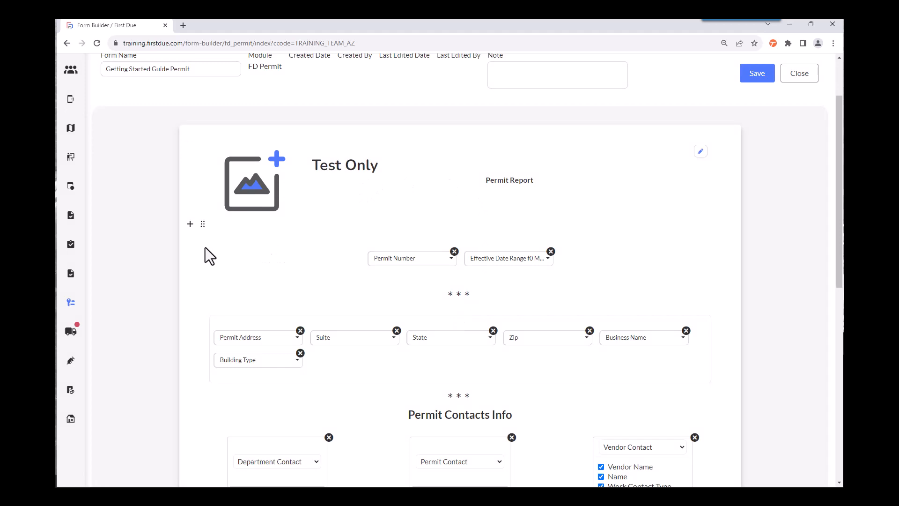
Step: Look over the form's remaining sections and save the "Getting Started Guide Permit" form
{"action": "scroll", "coordinate": [205, 247], "scroll_direction": "down", "scroll_amount": 3}
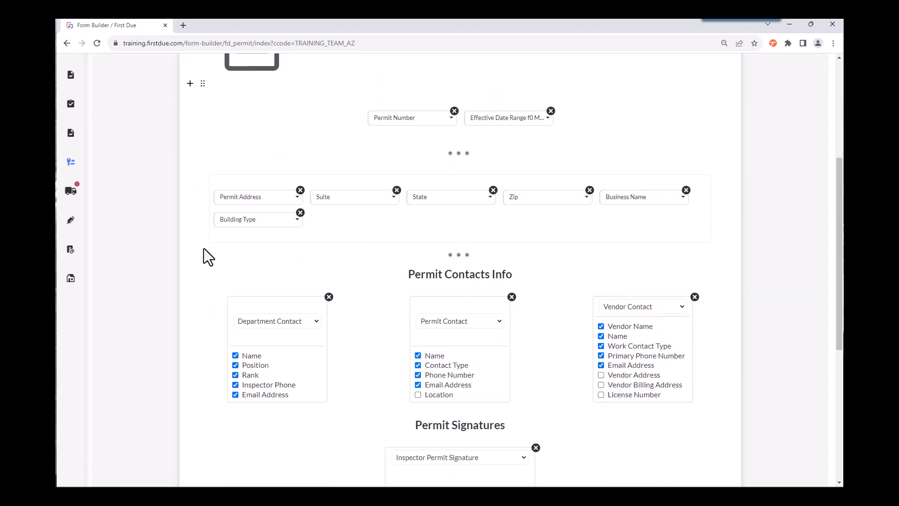
{"action": "scroll", "coordinate": [203, 249], "scroll_direction": "down", "scroll_amount": 2}
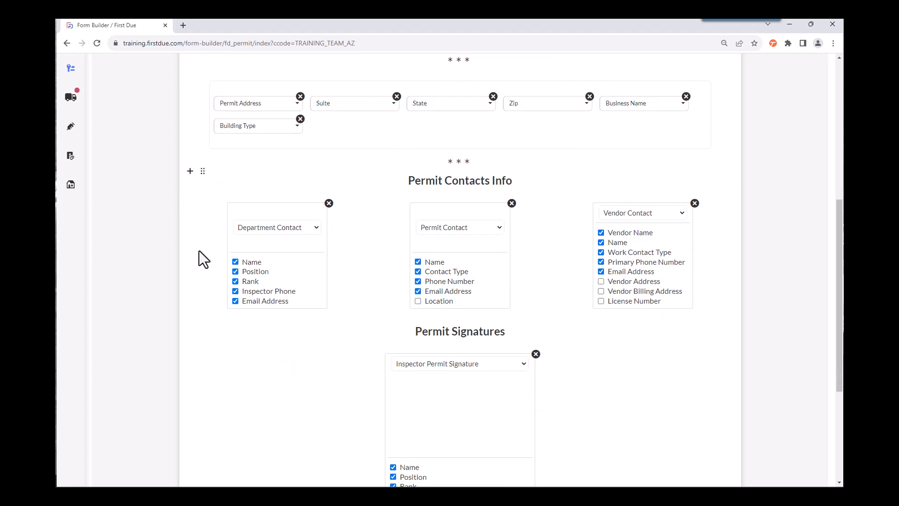
{"action": "scroll", "coordinate": [199, 251], "scroll_direction": "up", "scroll_amount": 7}
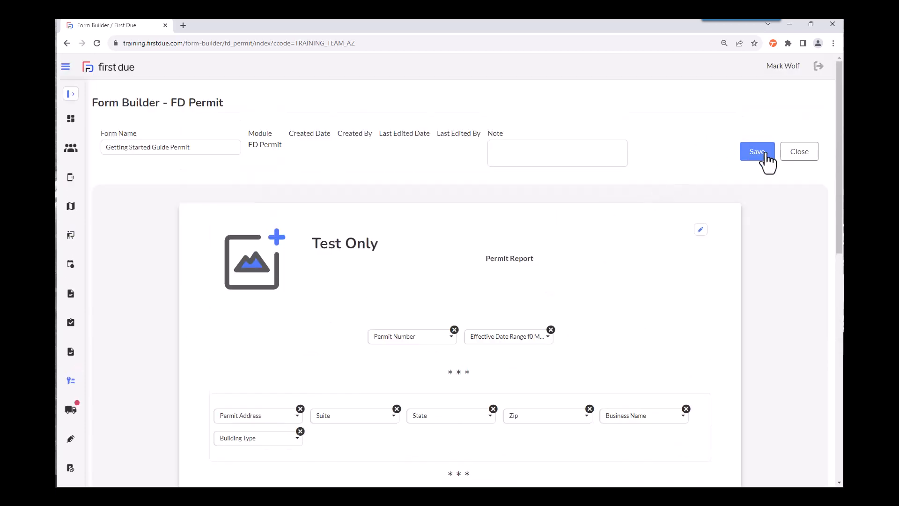
{"action": "left_click", "coordinate": [765, 153]}
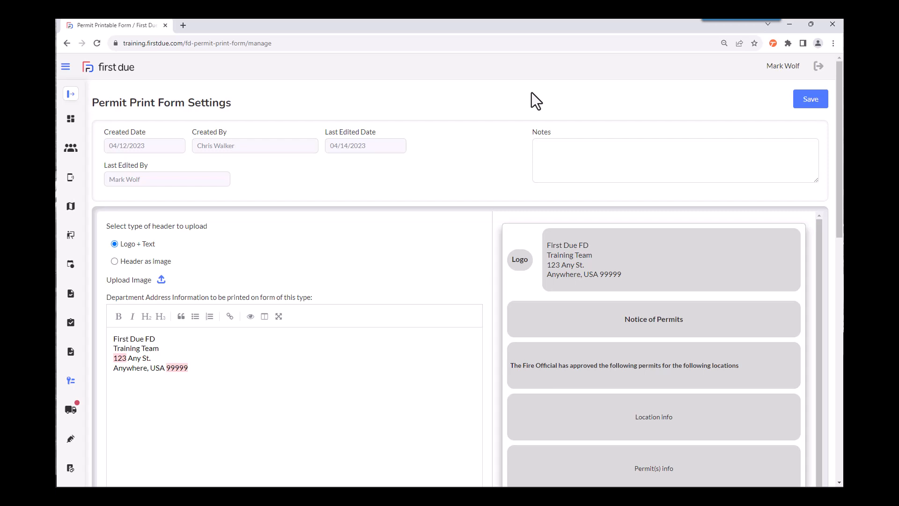
Step: Try the "Header as image" header type in the permit print form settings, return to "Logo + Text" and review the other fields
{"action": "left_click", "coordinate": [114, 262]}
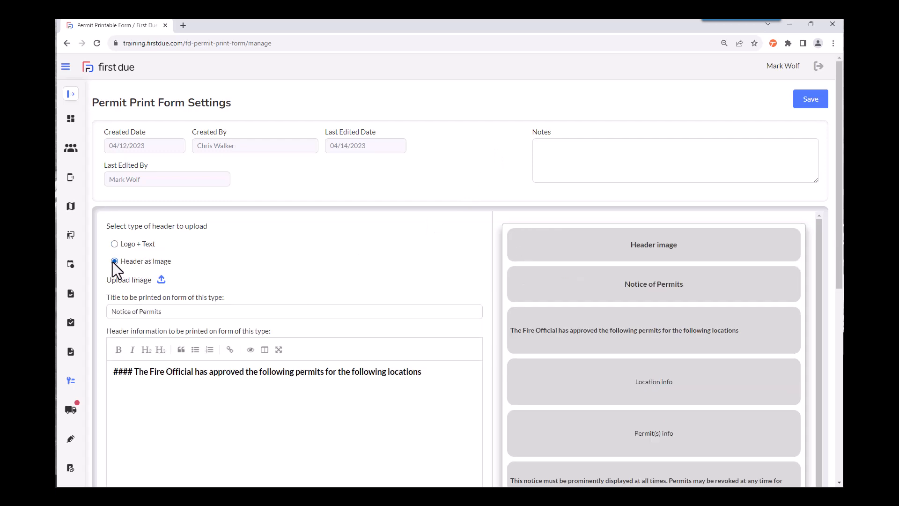
{"action": "left_click", "coordinate": [115, 245]}
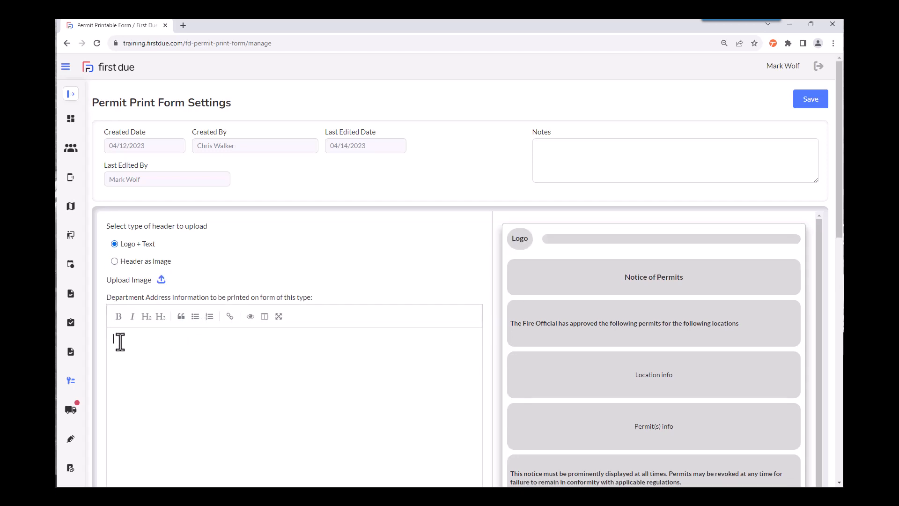
{"action": "left_click", "coordinate": [330, 345]}
{"action": "scroll", "coordinate": [330, 344], "scroll_direction": "down", "scroll_amount": 1}
{"action": "scroll", "coordinate": [330, 344], "scroll_direction": "down", "scroll_amount": 1}
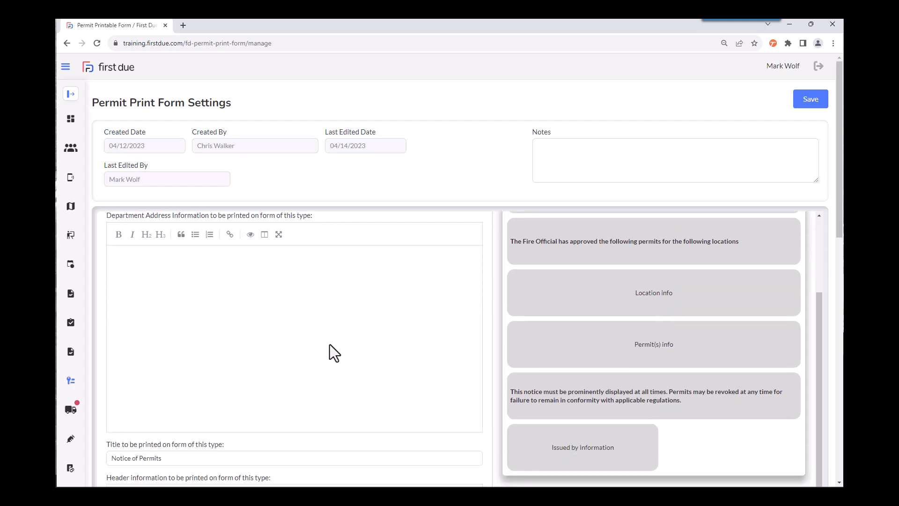
{"action": "scroll", "coordinate": [330, 344], "scroll_direction": "down", "scroll_amount": 3}
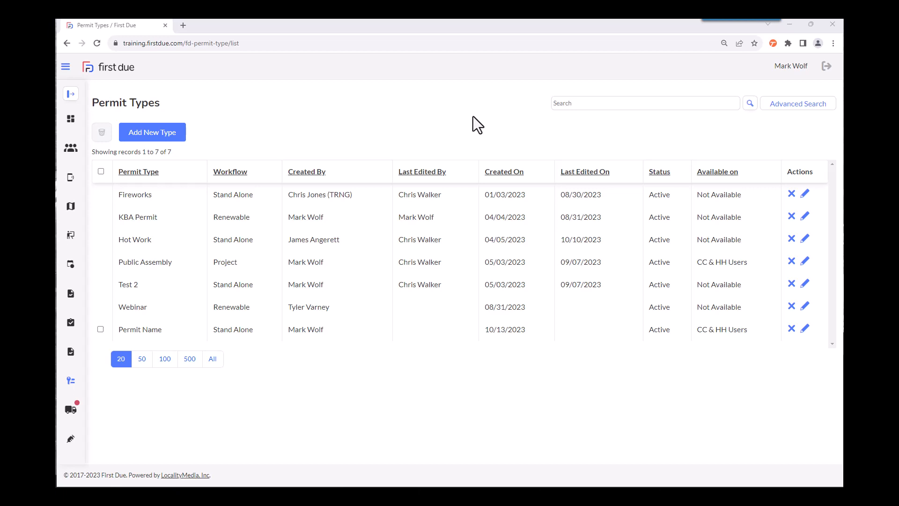
Step: Open the KBA Permit type for editing and view its IFC Permit Class and Workflow choices
{"action": "left_click", "coordinate": [804, 107]}
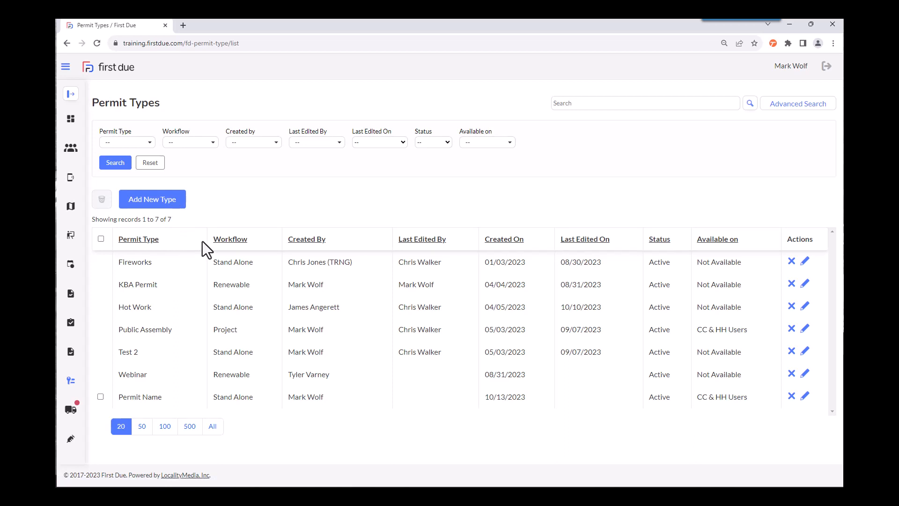
{"action": "left_click", "coordinate": [805, 284]}
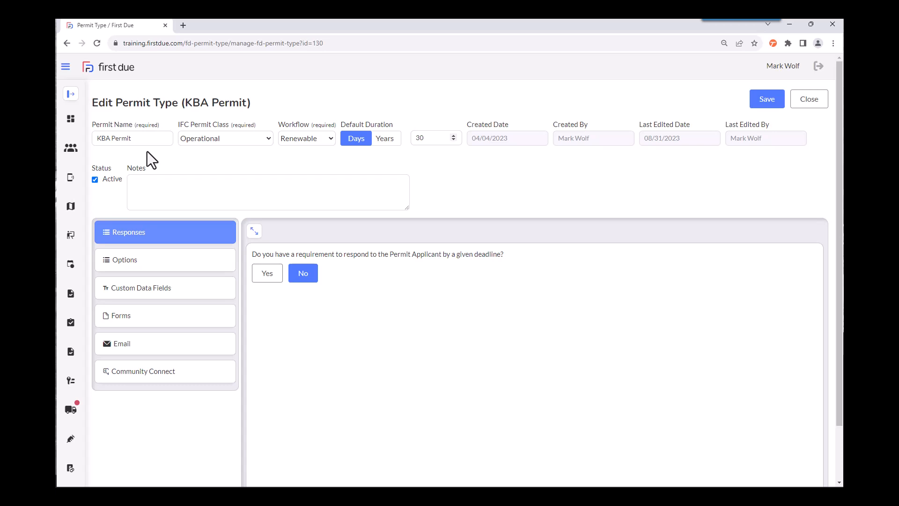
{"action": "left_click", "coordinate": [268, 139]}
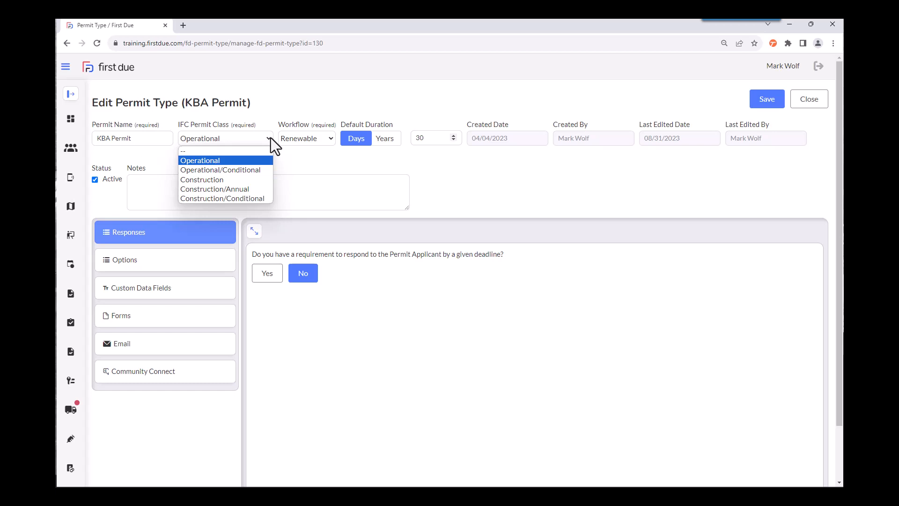
{"action": "left_click", "coordinate": [330, 138]}
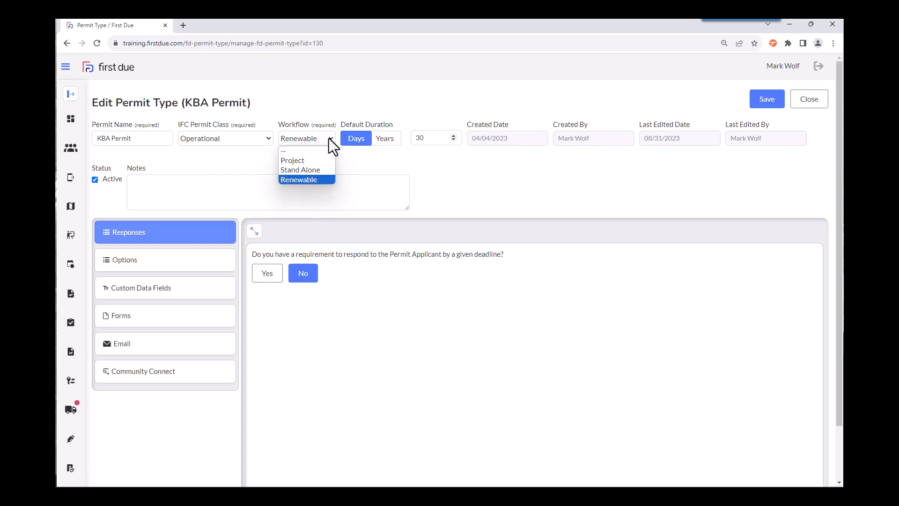
{"action": "left_click", "coordinate": [421, 155]}
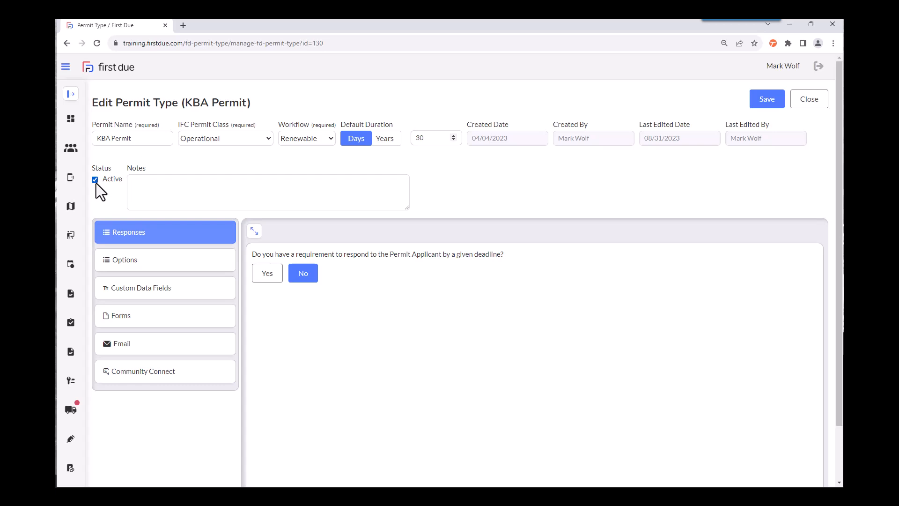
{"action": "left_click", "coordinate": [131, 183]}
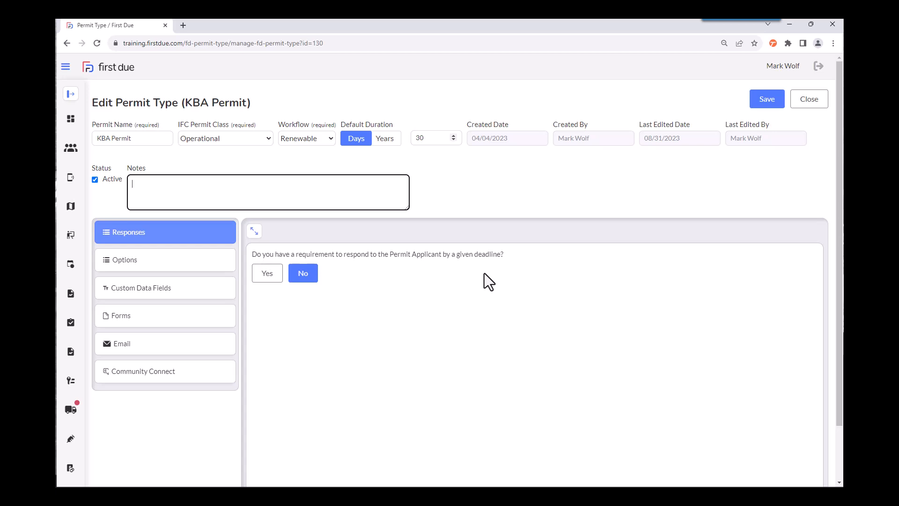
Step: Require a response deadline, with 2 business days for Initial Submission and Resubmission and 7 for Extension Request Submission and Resubmission
{"action": "left_click", "coordinate": [274, 281]}
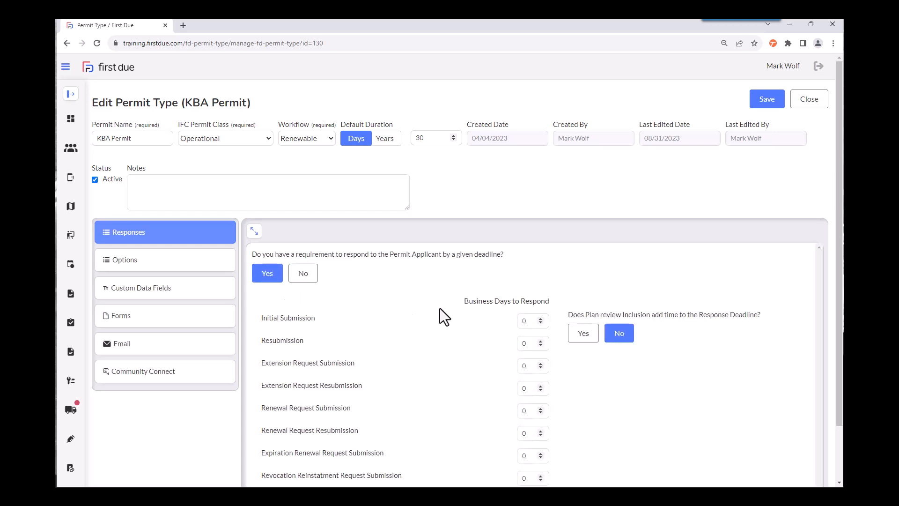
{"action": "scroll", "coordinate": [454, 313], "scroll_direction": "down", "scroll_amount": 1}
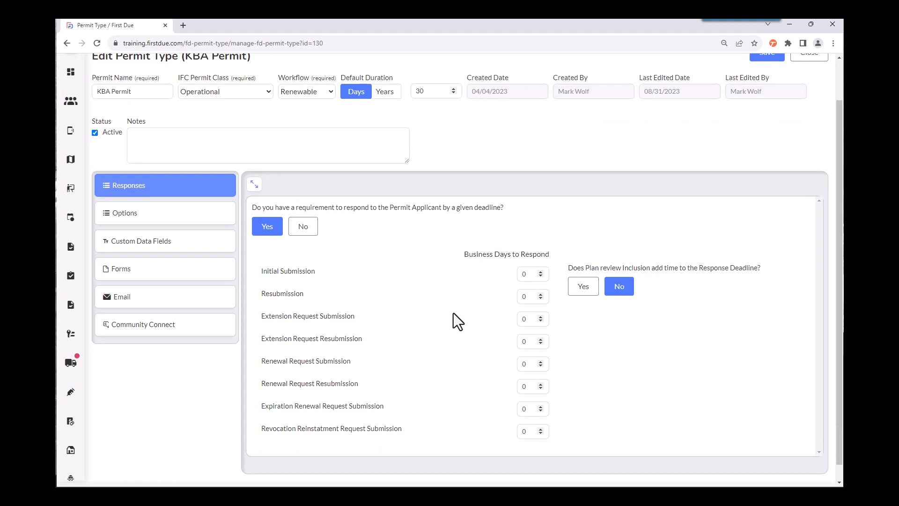
{"action": "double_click", "coordinate": [531, 274]}
{"action": "type", "text": "2"}
{"action": "key", "text": "Tab"}
{"action": "type", "text": "2"}
{"action": "double_click", "coordinate": [531, 318]}
{"action": "type", "text": "7"}
{"action": "left_click", "coordinate": [531, 342]}
{"action": "type", "text": "7"}
Step: Set the response days to 7 for Renewal Request Submission and Resubmission, 3 for Expiration Renewal and 5 for Revocation Reinstatement
{"action": "left_click", "coordinate": [530, 364]}
{"action": "double_click", "coordinate": [531, 364]}
{"action": "type", "text": "7"}
{"action": "double_click", "coordinate": [530, 386]}
{"action": "type", "text": "7"}
{"action": "double_click", "coordinate": [540, 412]}
{"action": "left_click", "coordinate": [541, 429]}
Step: Let plan review inclusion extend the response deadline by 10 additional business days
{"action": "left_click", "coordinate": [733, 290]}
{"action": "left_click", "coordinate": [583, 287]}
{"action": "left_click", "coordinate": [583, 330]}
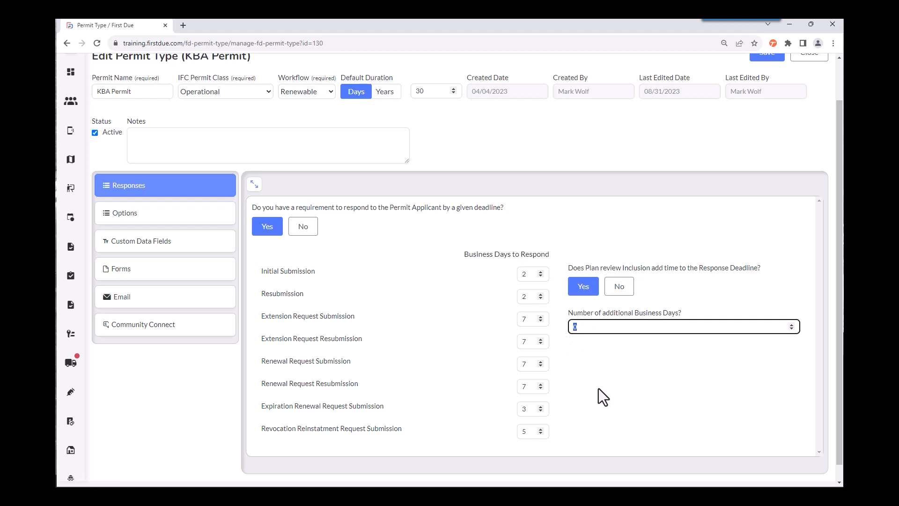
{"action": "type", "text": "10"}
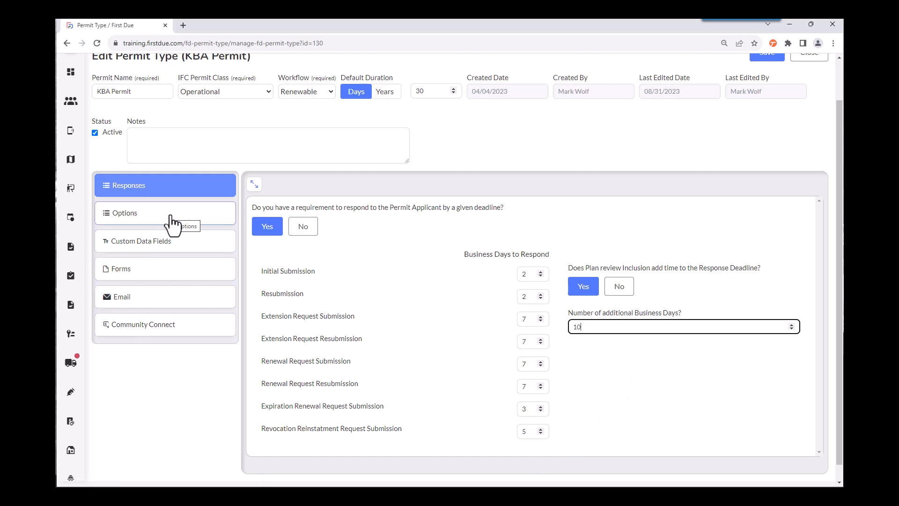
Step: Turn the plan review allowance off and back on in the permit type's options
{"action": "left_click", "coordinate": [218, 215]}
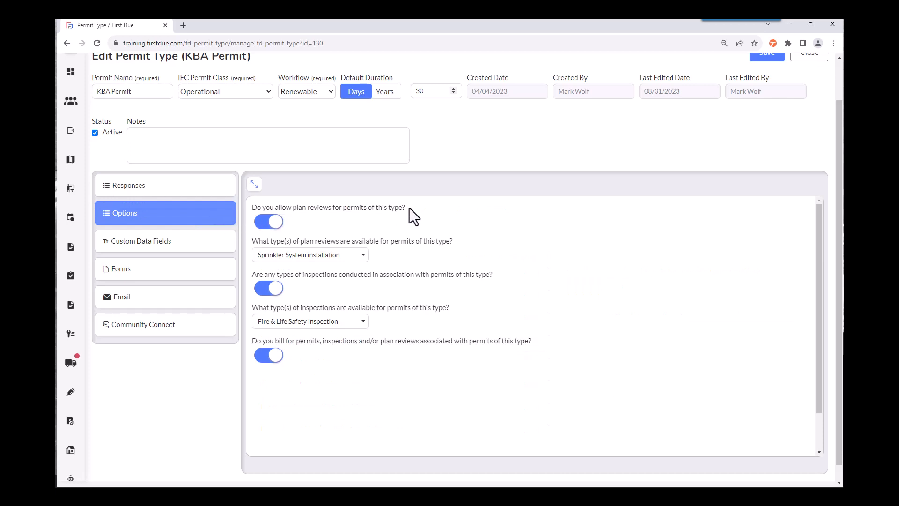
{"action": "left_click", "coordinate": [266, 224]}
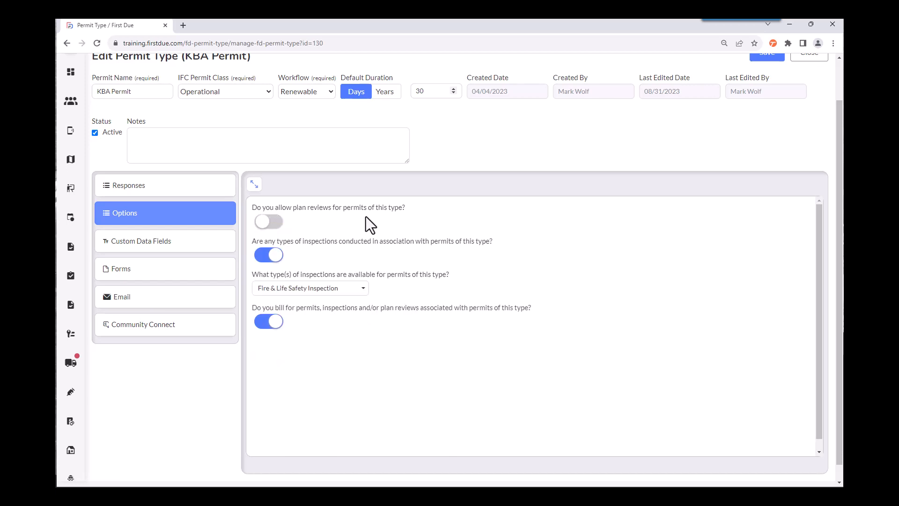
{"action": "left_click", "coordinate": [277, 223]}
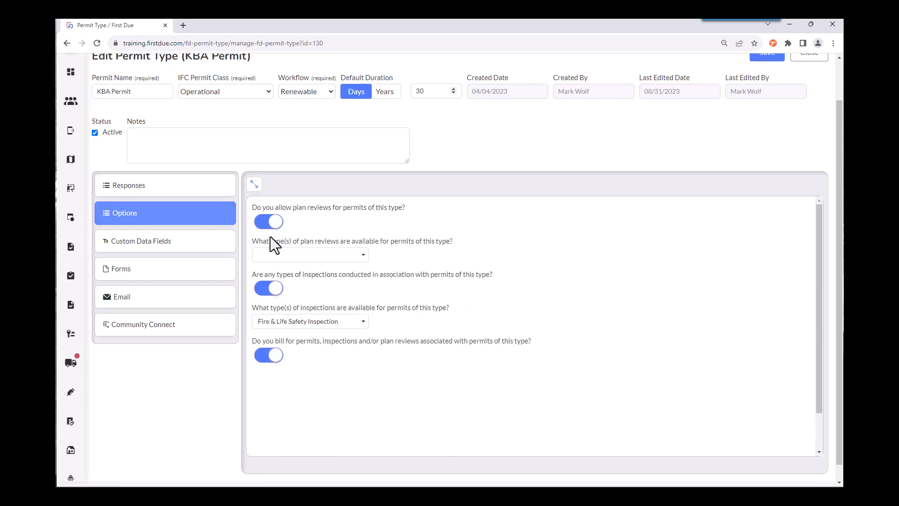
Step: Make Fireworks, Food Truck with Propane, Hot Work and Sprinkler System installation the available plan review types
{"action": "left_click", "coordinate": [364, 256]}
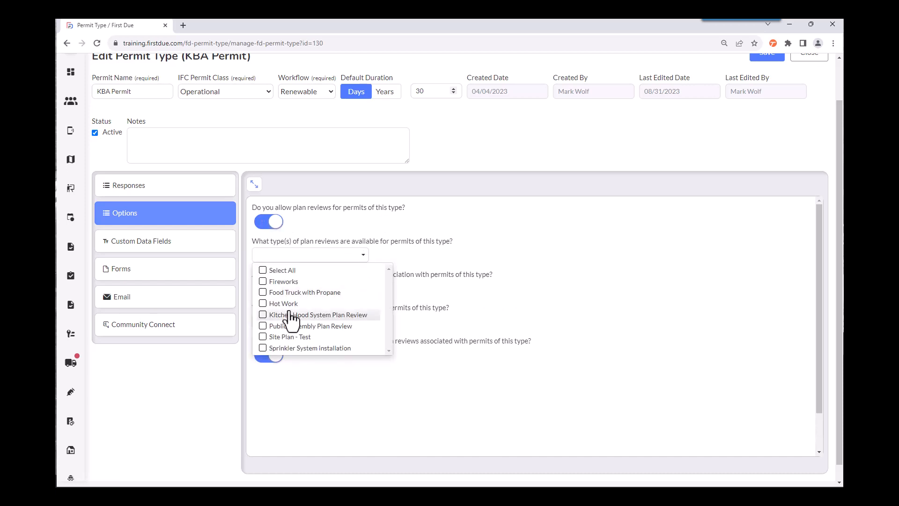
{"action": "left_click", "coordinate": [265, 282]}
{"action": "left_click", "coordinate": [264, 293]}
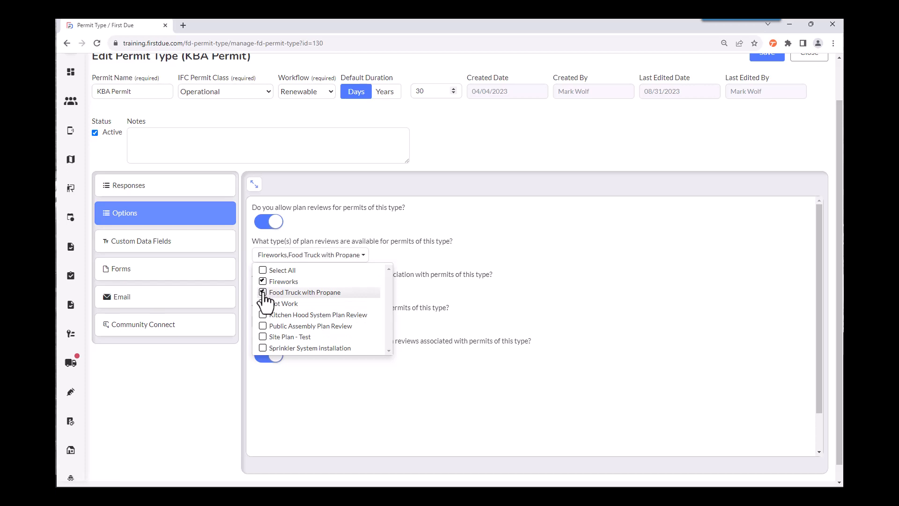
{"action": "left_click", "coordinate": [263, 305]}
{"action": "left_click", "coordinate": [263, 349]}
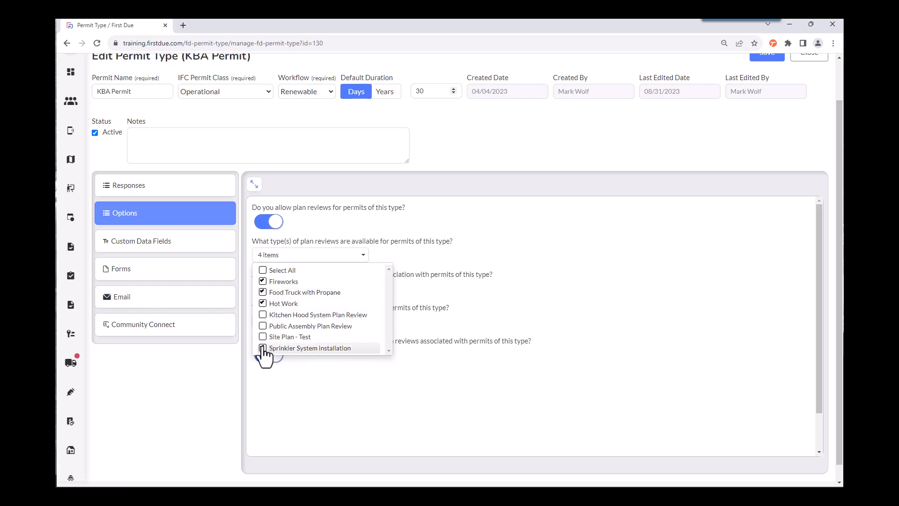
{"action": "left_click", "coordinate": [606, 249]}
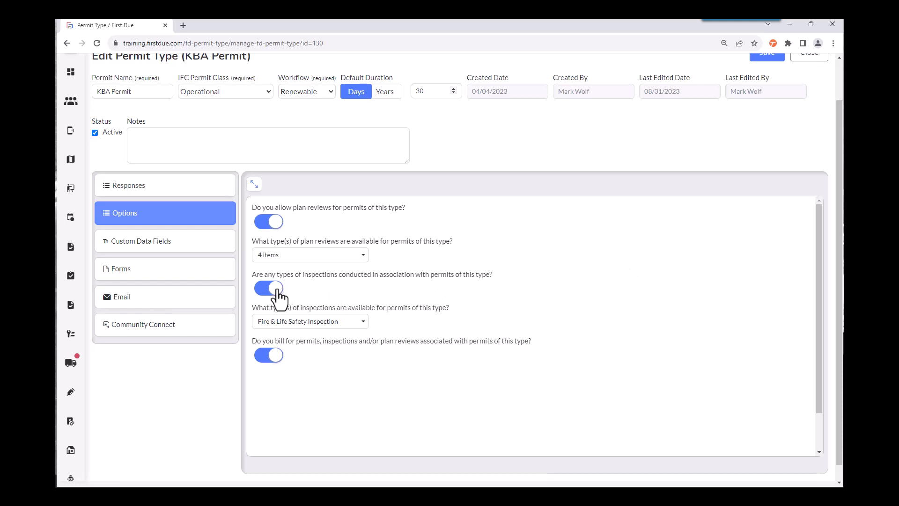
Step: Add Hot Work and KBA Inspection Type to the inspection types available for this permit type
{"action": "left_click", "coordinate": [363, 322]}
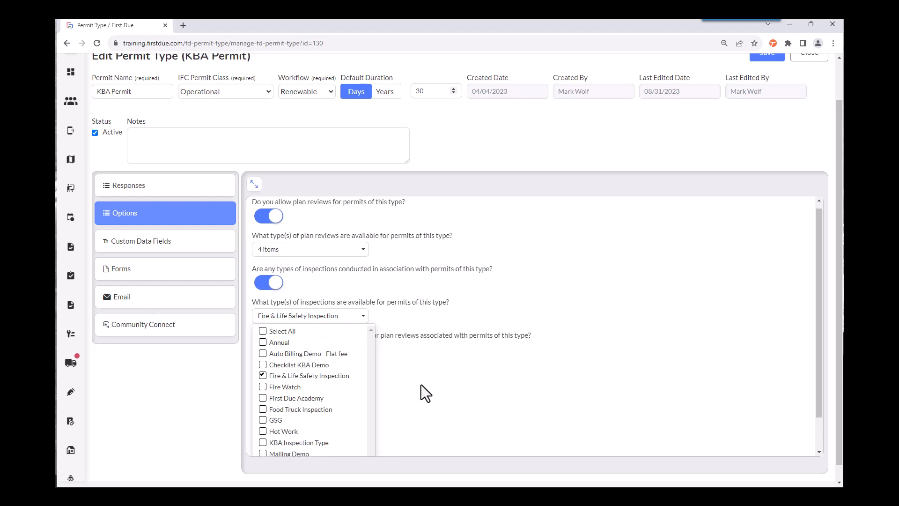
{"action": "scroll", "coordinate": [420, 384], "scroll_direction": "down", "scroll_amount": 1}
{"action": "left_click", "coordinate": [263, 393]}
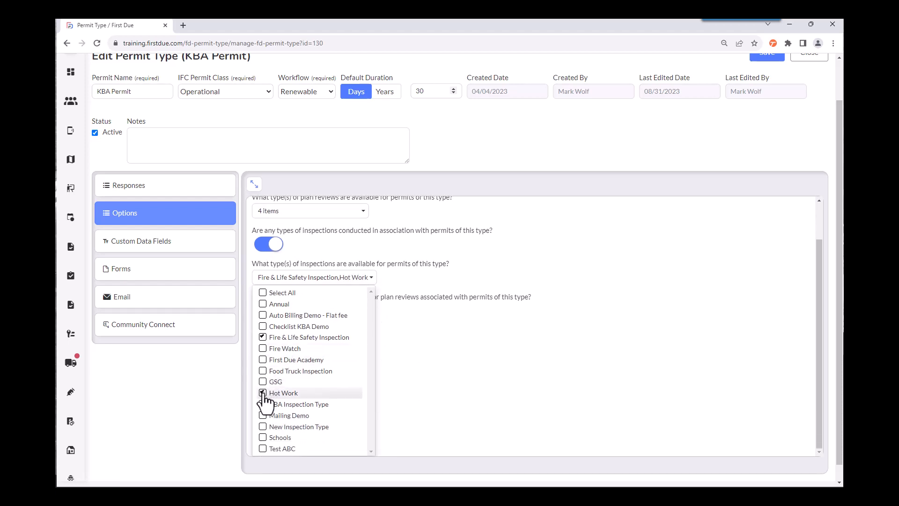
{"action": "left_click", "coordinate": [263, 404]}
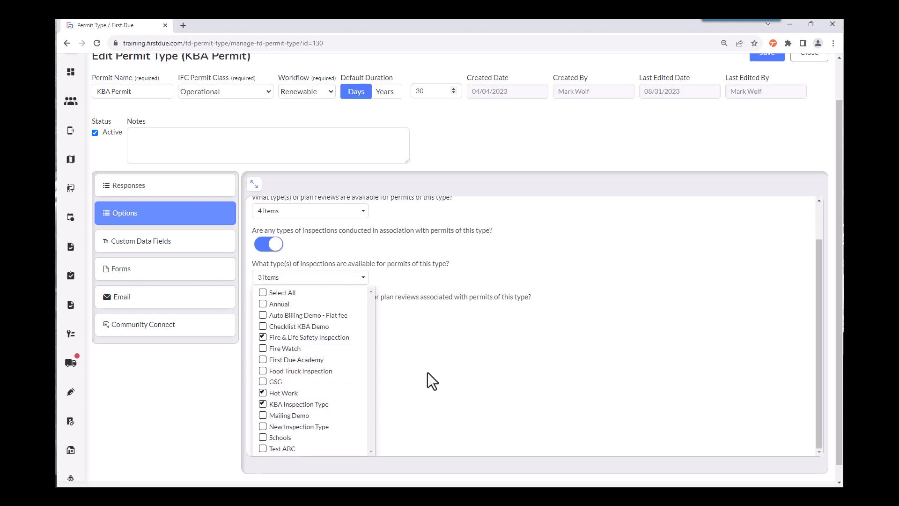
{"action": "left_click", "coordinate": [444, 355]}
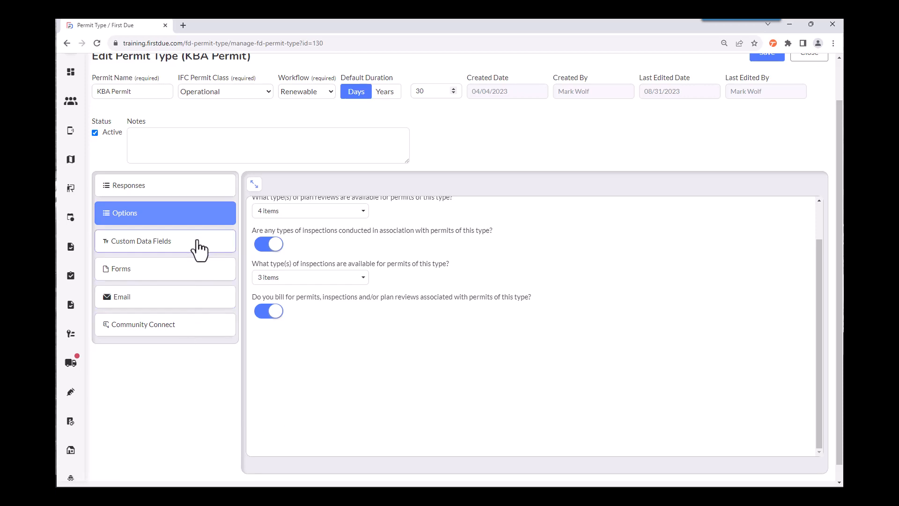
Step: Make a response mandatory for the Test 1 Free Text custom data field
{"action": "left_click", "coordinate": [221, 253]}
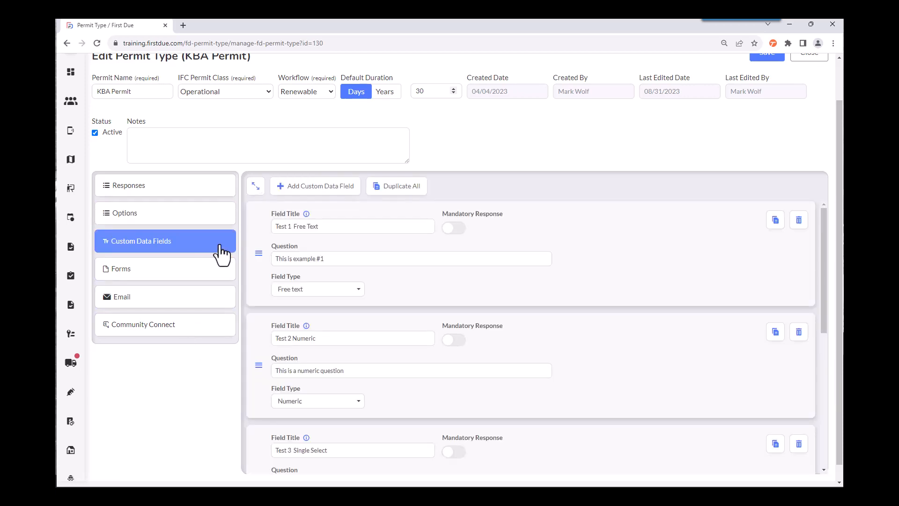
{"action": "scroll", "coordinate": [221, 253], "scroll_direction": "up", "scroll_amount": 1}
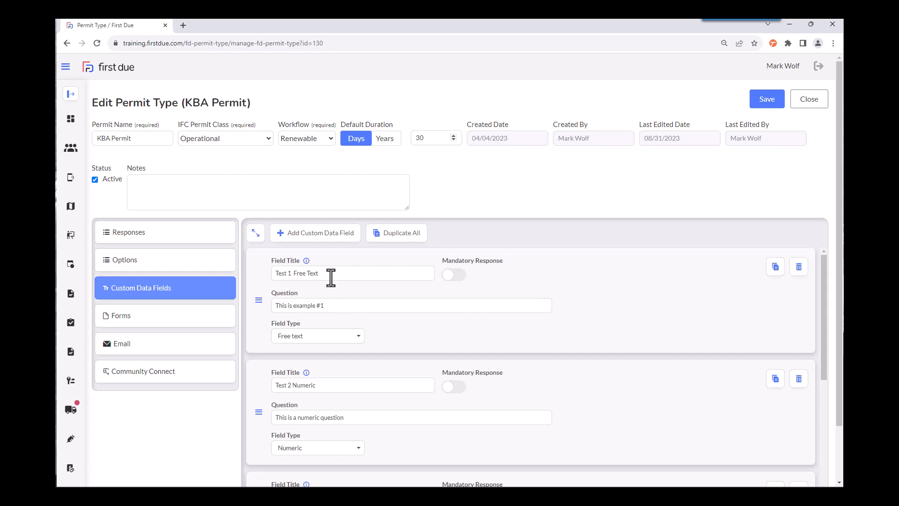
{"action": "left_click_drag", "start_coordinate": [332, 274], "coordinate": [279, 274]}
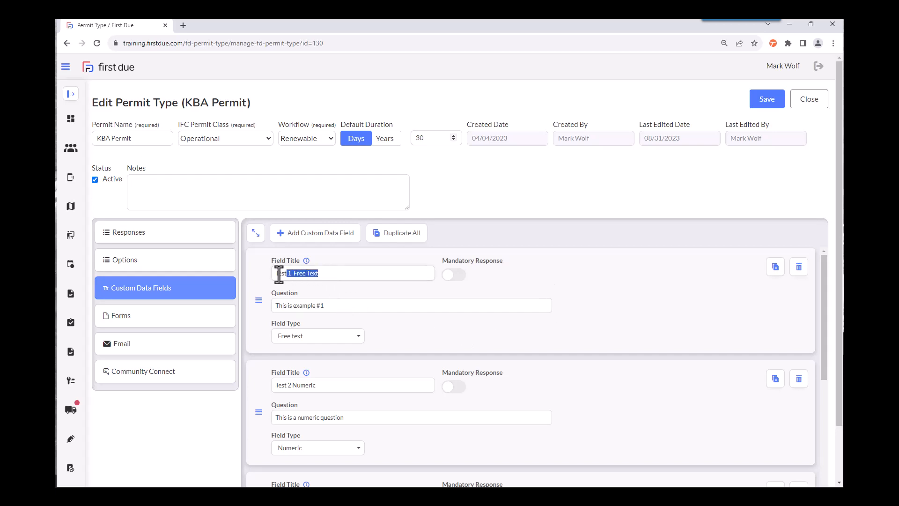
{"action": "left_click", "coordinate": [579, 276]}
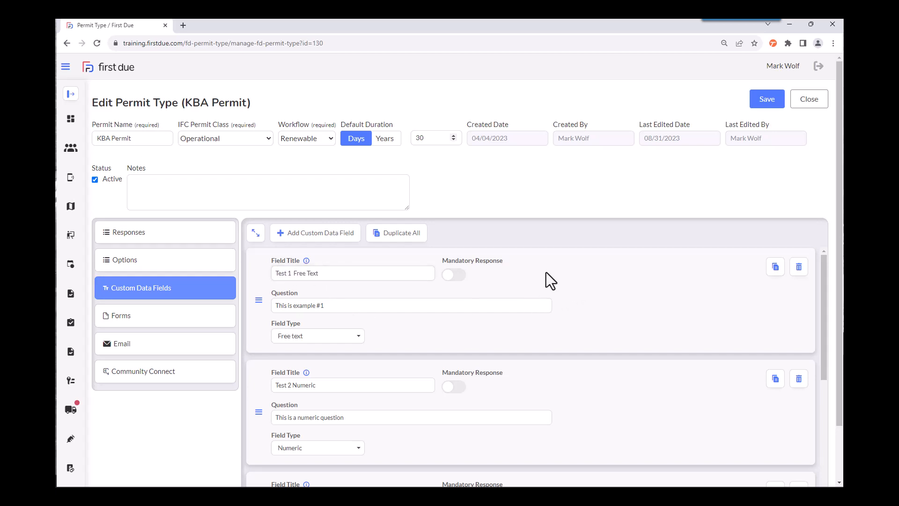
{"action": "left_click", "coordinate": [453, 275]}
Step: Duplicate the Test 1 Free Text custom data field and delete the duplicate
{"action": "left_click", "coordinate": [775, 267]}
{"action": "scroll", "coordinate": [682, 369], "scroll_direction": "down", "scroll_amount": 1}
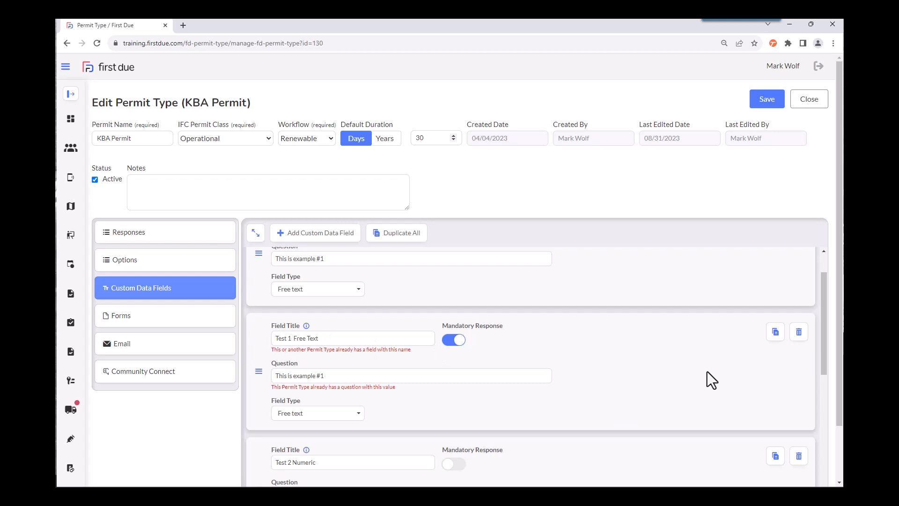
{"action": "scroll", "coordinate": [708, 372], "scroll_direction": "up", "scroll_amount": 1}
{"action": "left_click", "coordinate": [798, 385]}
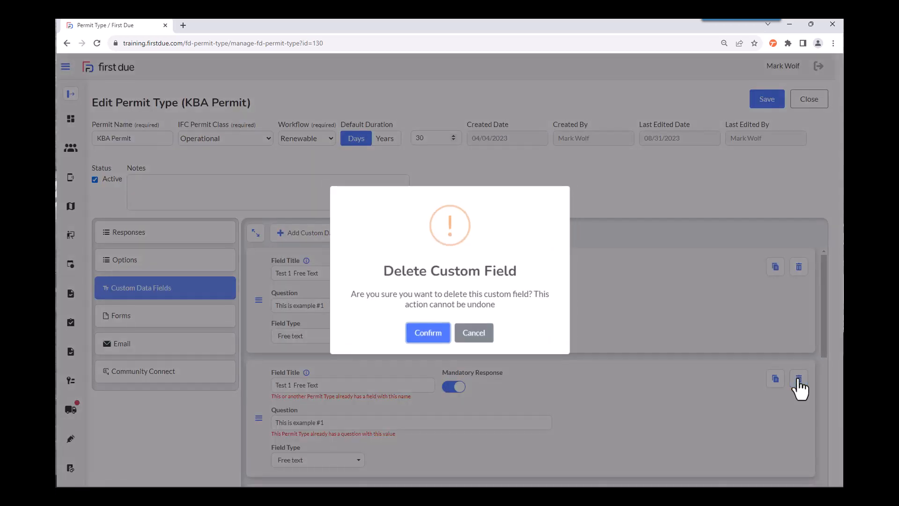
{"action": "left_click", "coordinate": [431, 338]}
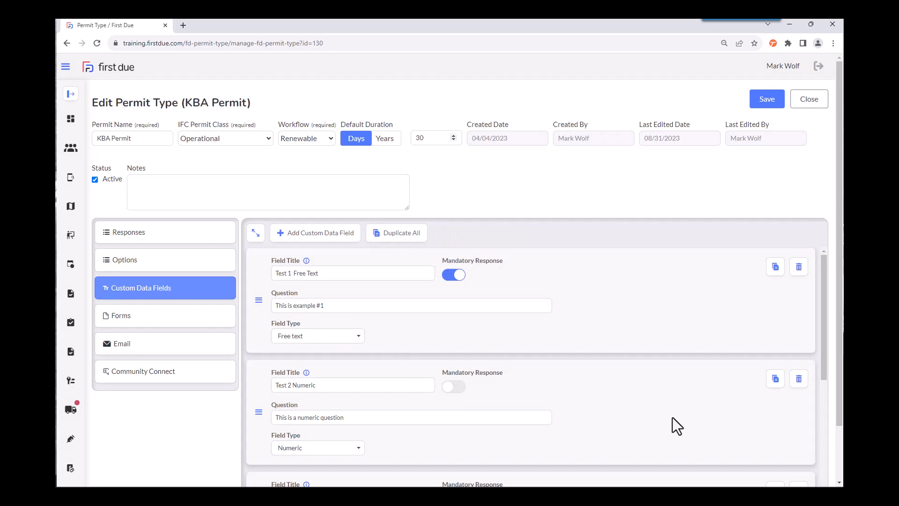
Step: Examine the field types that can be chosen for the Test 2 Numeric custom data field
{"action": "scroll", "coordinate": [670, 417], "scroll_direction": "down", "scroll_amount": 2}
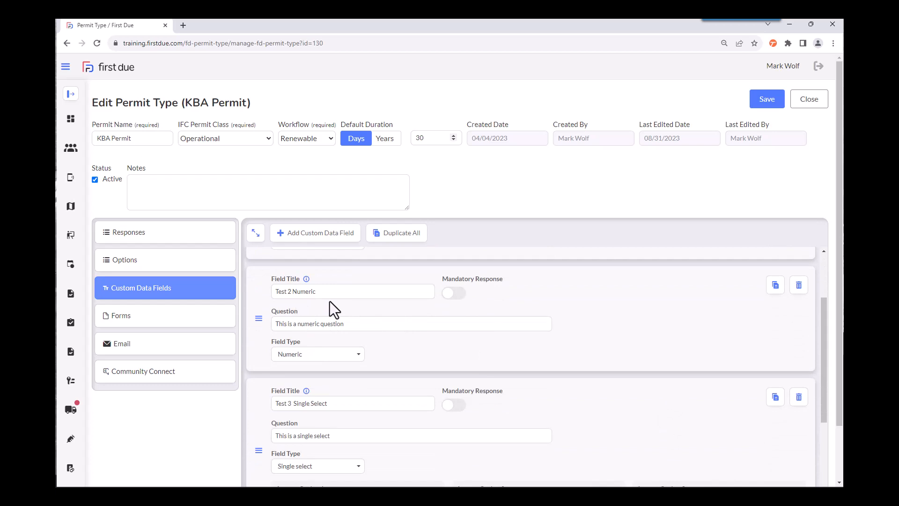
{"action": "scroll", "coordinate": [335, 305], "scroll_direction": "up", "scroll_amount": 1}
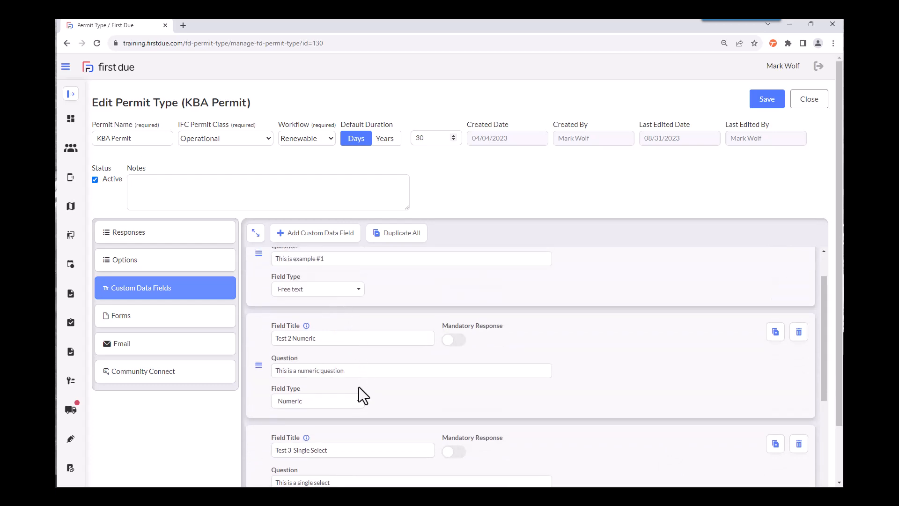
{"action": "left_click", "coordinate": [358, 403]}
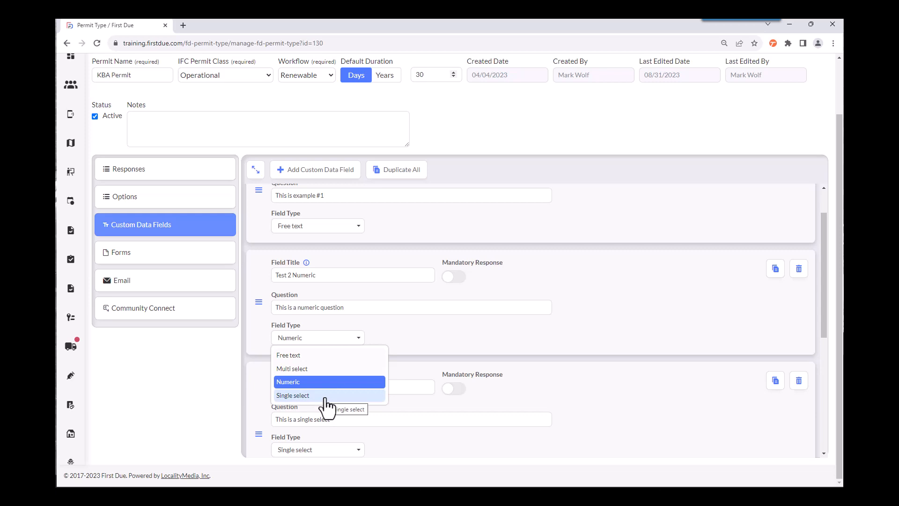
{"action": "left_click", "coordinate": [642, 315]}
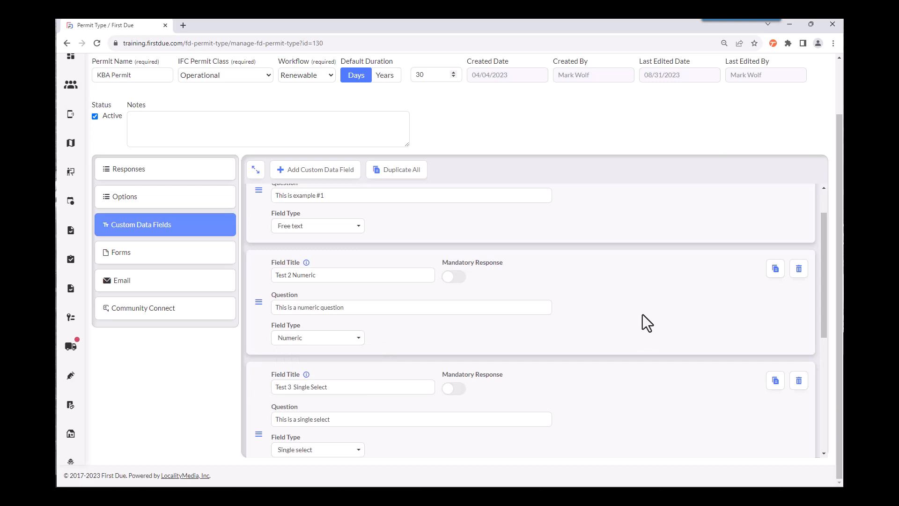
Step: Add a fourth answer option, "Option #4", to the Test 3 Single Select field and delete it again
{"action": "scroll", "coordinate": [643, 314], "scroll_direction": "down", "scroll_amount": 3}
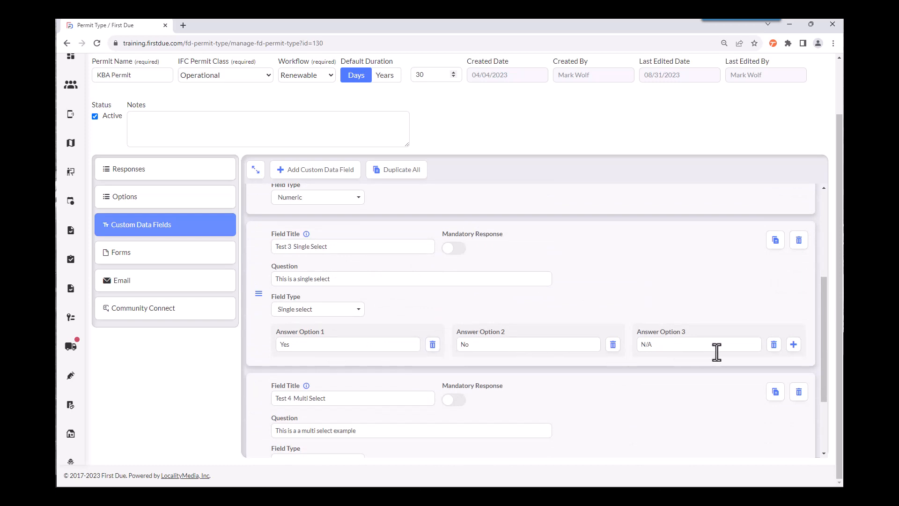
{"action": "left_click", "coordinate": [794, 346]}
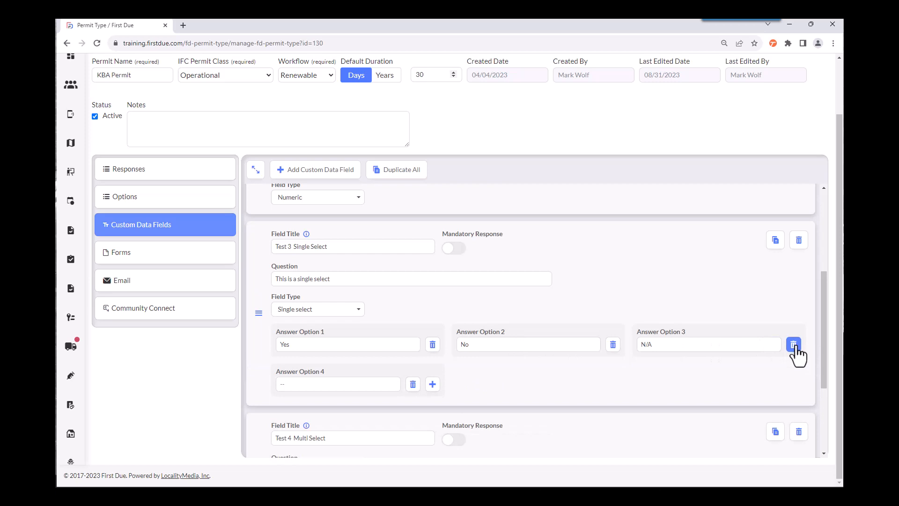
{"action": "left_click", "coordinate": [313, 384]}
{"action": "type", "text": "Option"}
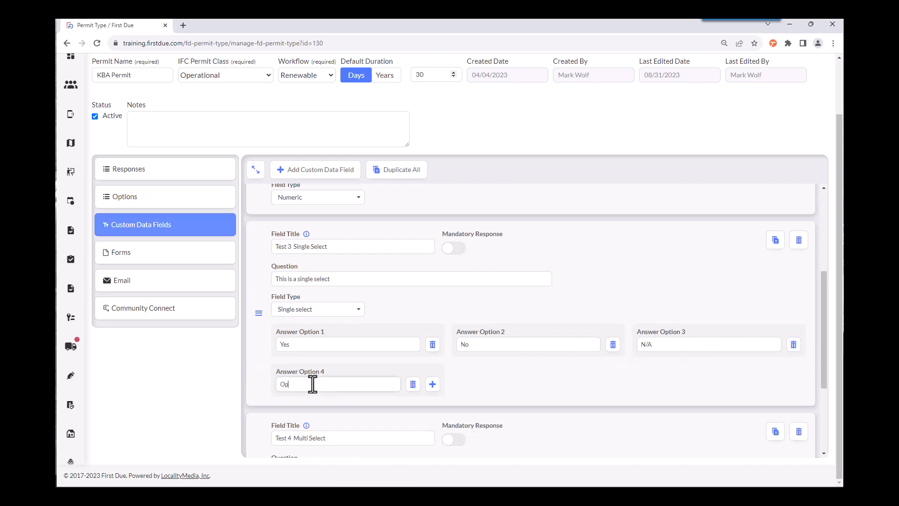
{"action": "type", "text": " #4"}
{"action": "left_click", "coordinate": [413, 385]}
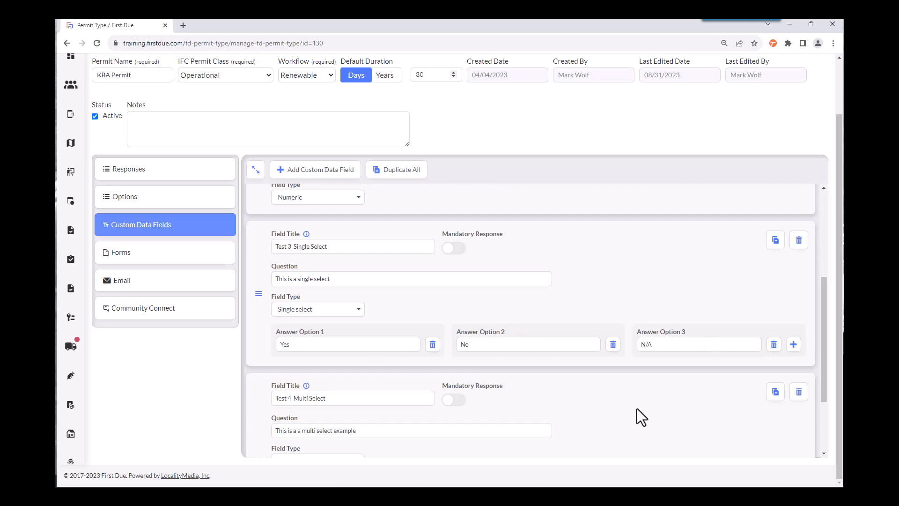
Step: Review the field type choices and answer options of the Test 4 Multi Select custom data field
{"action": "scroll", "coordinate": [639, 407], "scroll_direction": "down", "scroll_amount": 2}
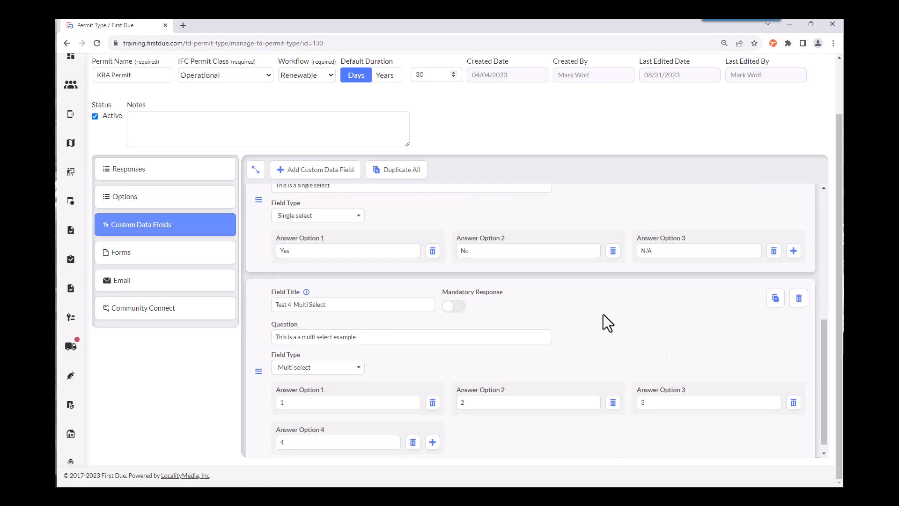
{"action": "left_click", "coordinate": [358, 372]}
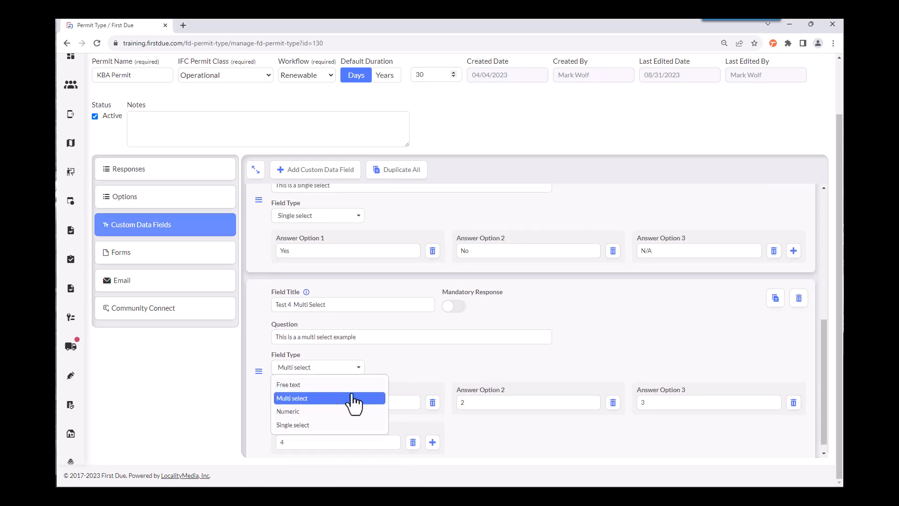
{"action": "left_click", "coordinate": [468, 357]}
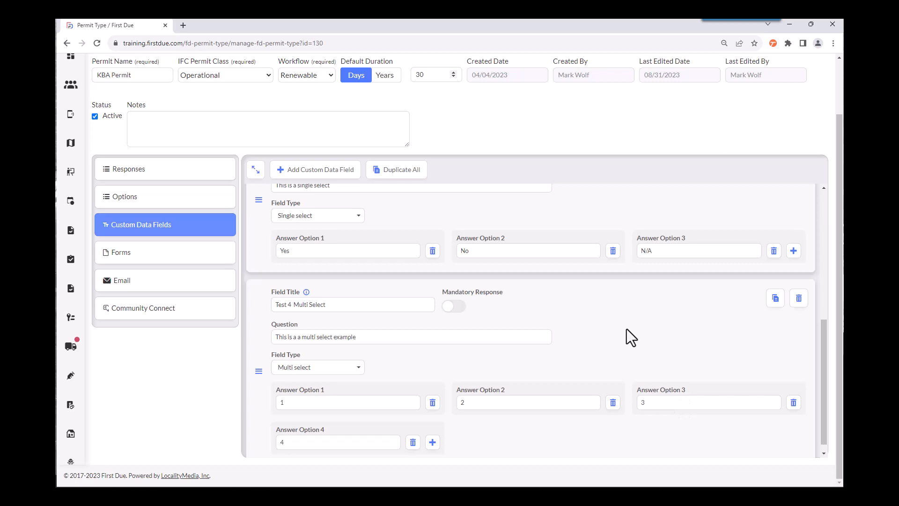
{"action": "scroll", "coordinate": [626, 329], "scroll_direction": "down", "scroll_amount": 1}
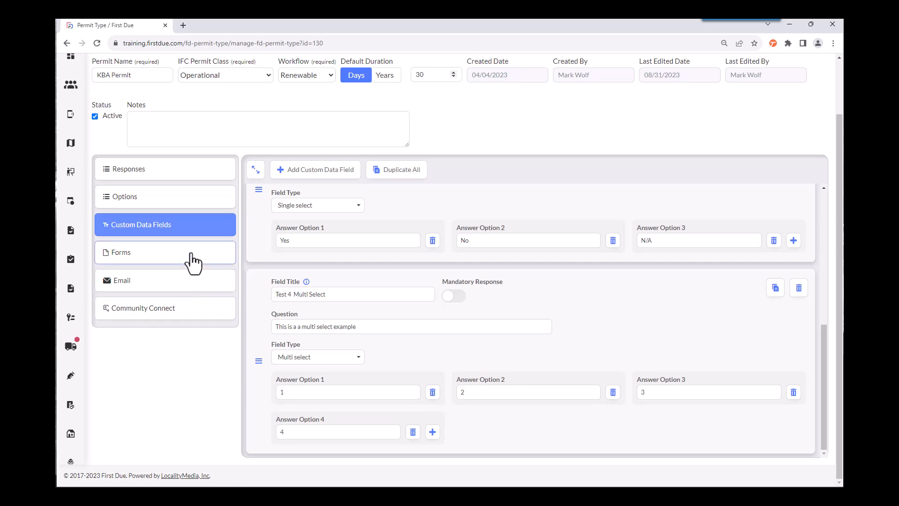
Step: Choose Permit Form Regular as the form layout for the permit type
{"action": "left_click", "coordinate": [219, 253]}
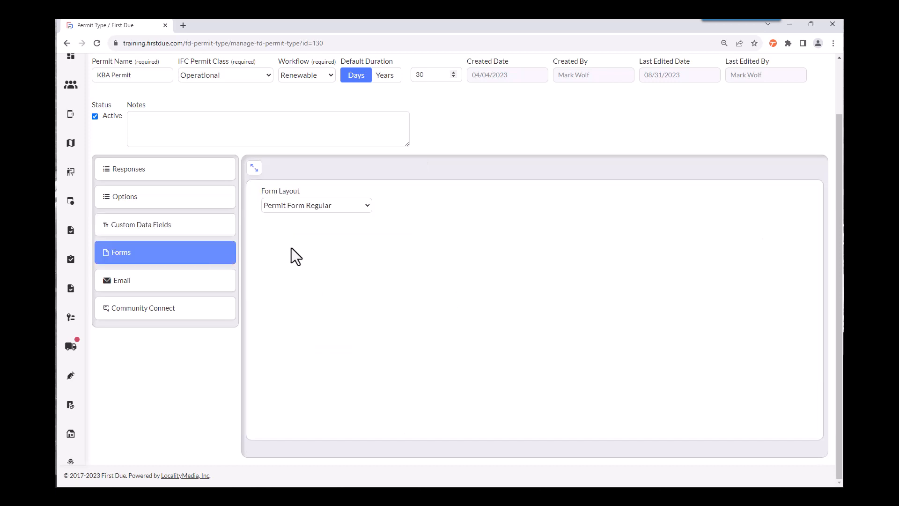
{"action": "left_click", "coordinate": [366, 205]}
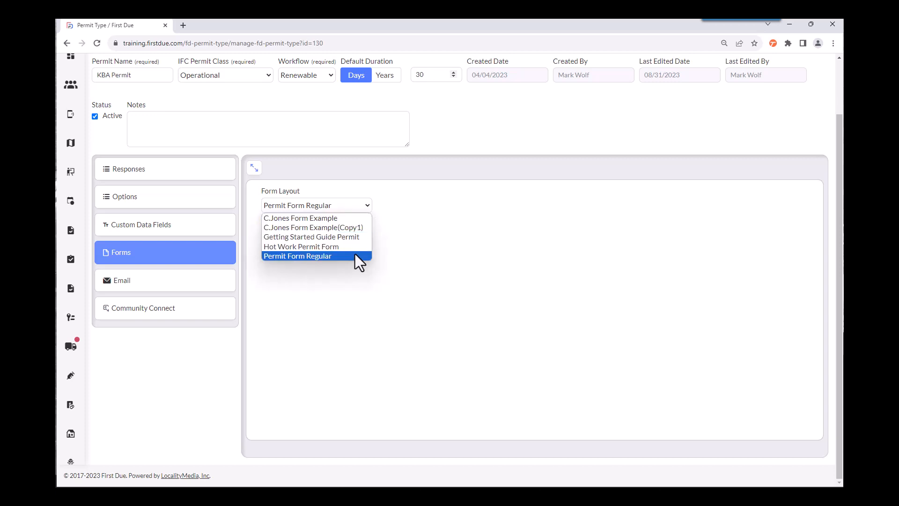
{"action": "left_click", "coordinate": [359, 257]}
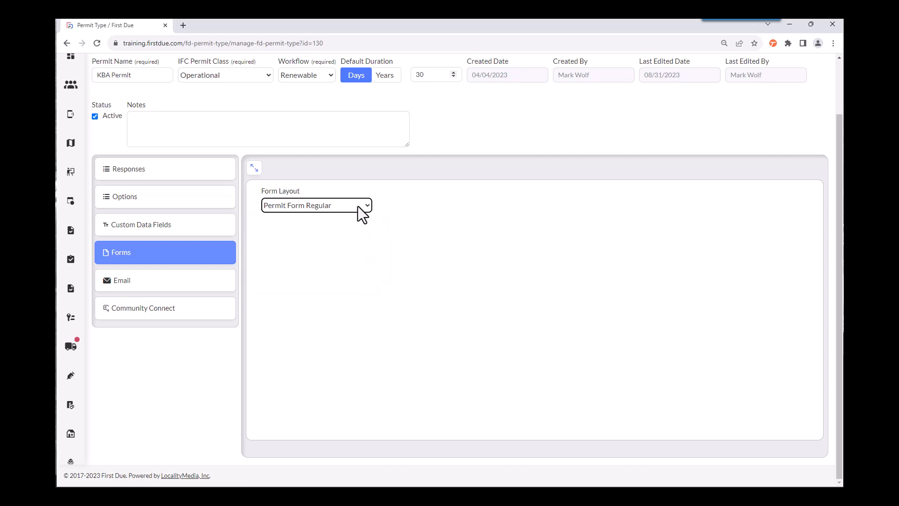
Step: Examine the default outgoing email address in the permit type's email settings
{"action": "left_click", "coordinate": [192, 290]}
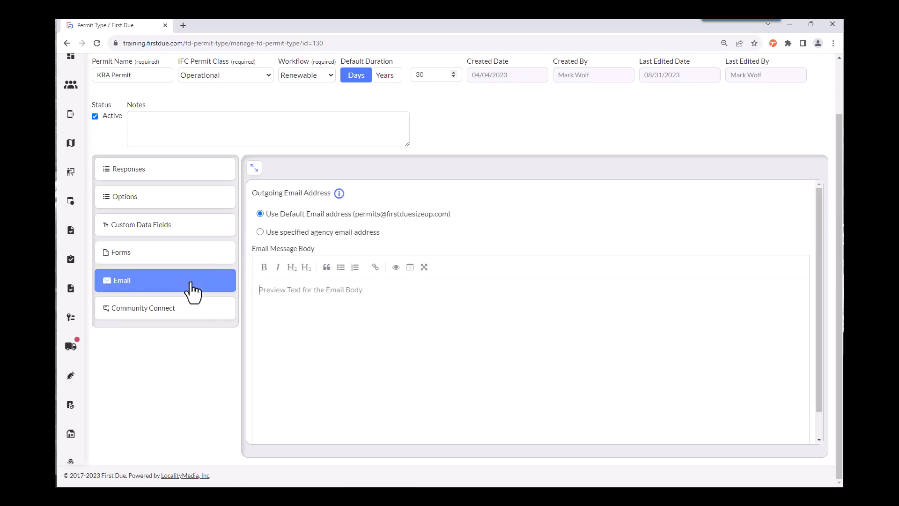
{"action": "left_click_drag", "start_coordinate": [356, 214], "coordinate": [373, 215]}
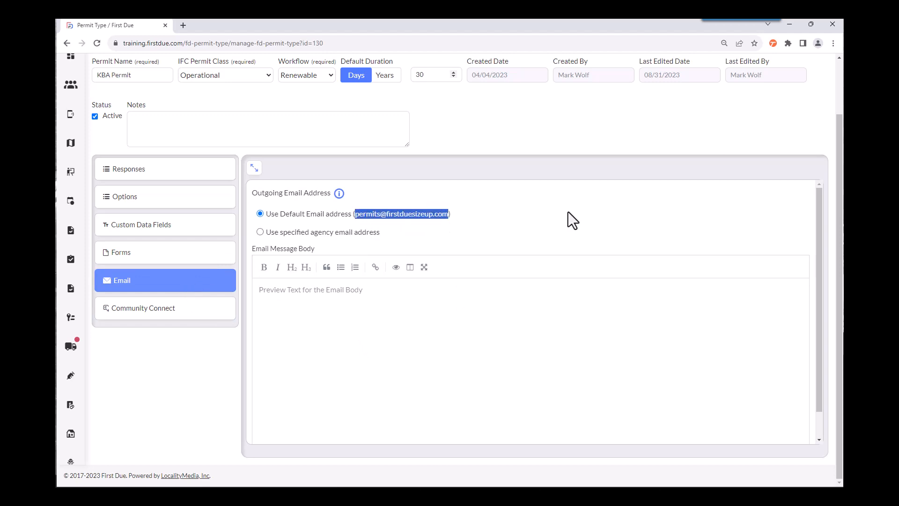
{"action": "left_click", "coordinate": [530, 218]}
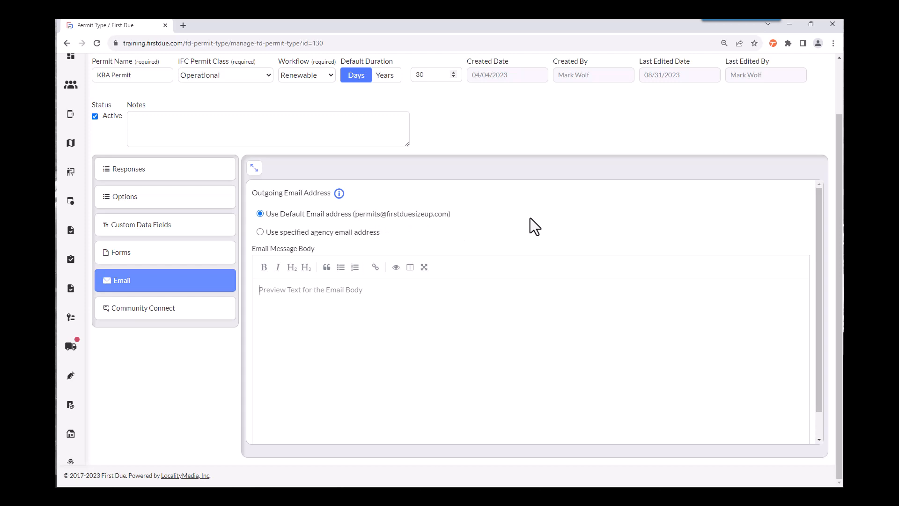
Step: Try entering and verifying a specified agency email address, and return to the default outgoing email address
{"action": "left_click", "coordinate": [260, 232]}
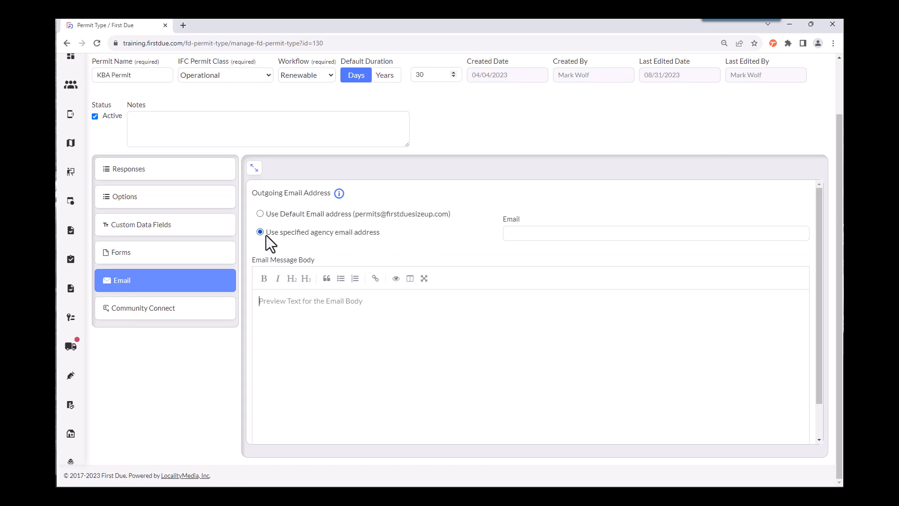
{"action": "left_click", "coordinate": [519, 233]}
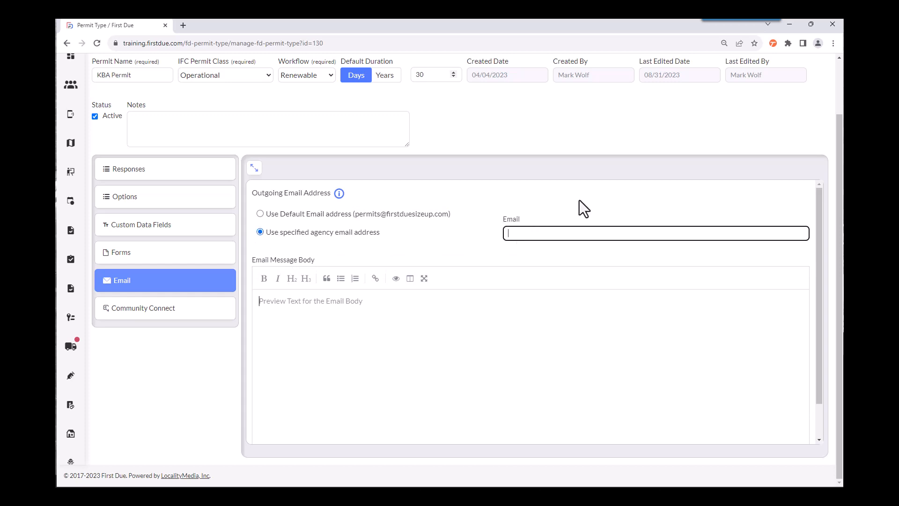
{"action": "type", "text": "test"}
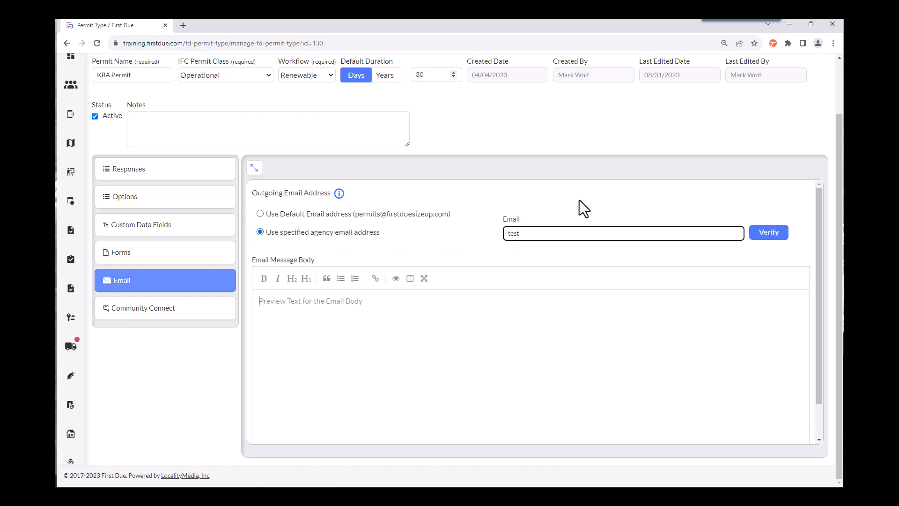
{"action": "type", "text": "@test.com"}
{"action": "left_click", "coordinate": [777, 236]}
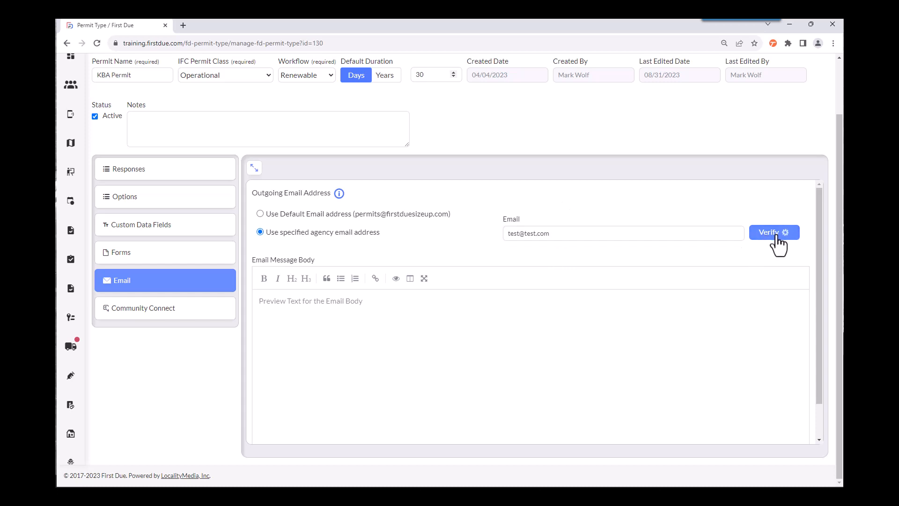
{"action": "left_click_drag", "start_coordinate": [586, 232], "coordinate": [481, 241]}
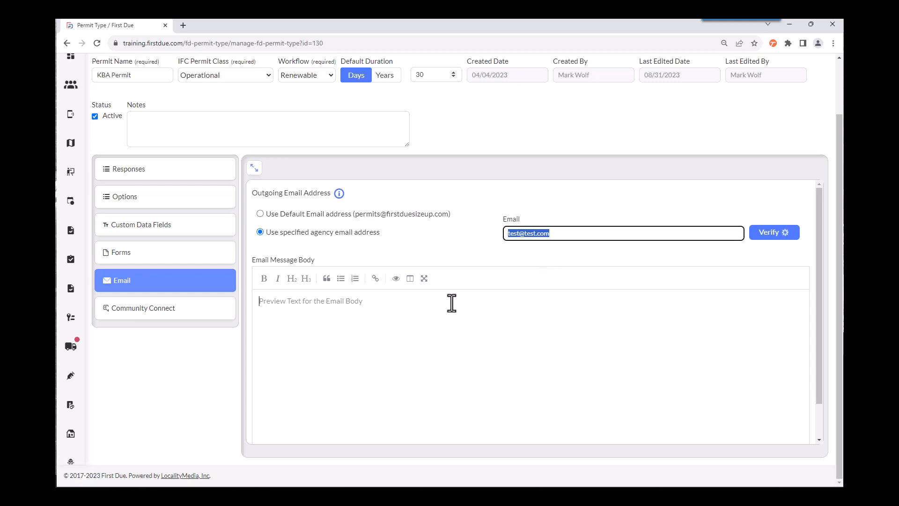
{"action": "left_click", "coordinate": [260, 214]}
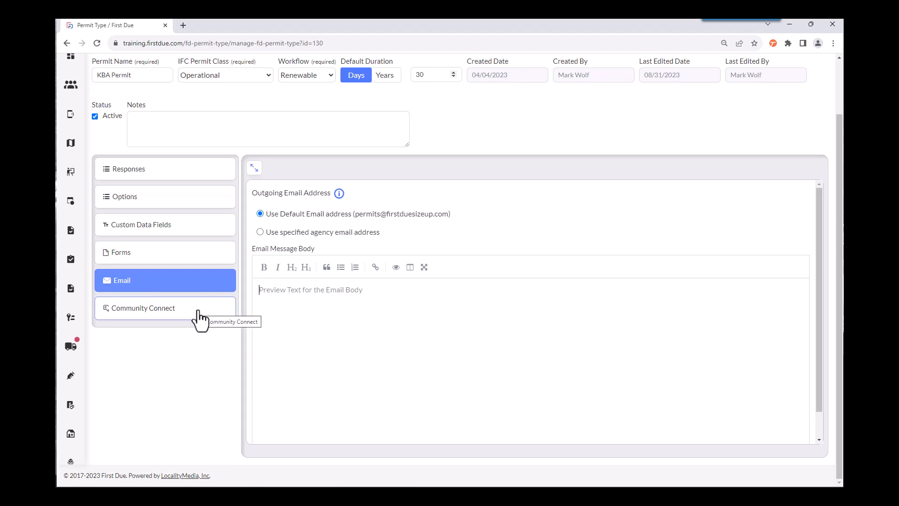
Step: Review the Community Connect availability choices, keep Not Available, and save the KBA Permit type
{"action": "left_click", "coordinate": [216, 318]}
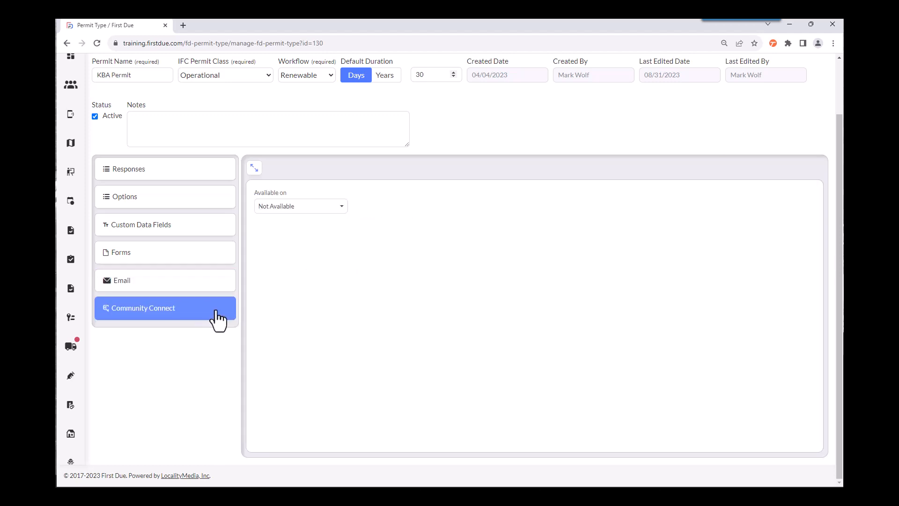
{"action": "left_click", "coordinate": [343, 208]}
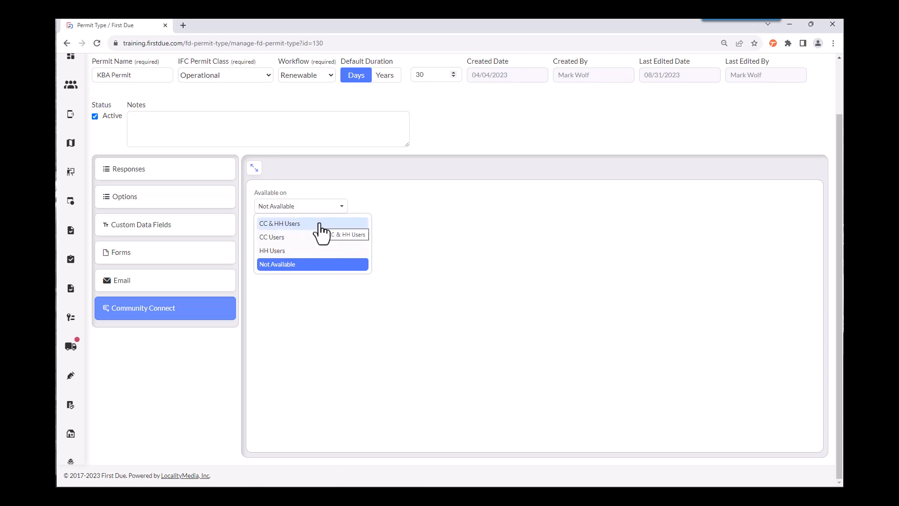
{"action": "left_click", "coordinate": [773, 248]}
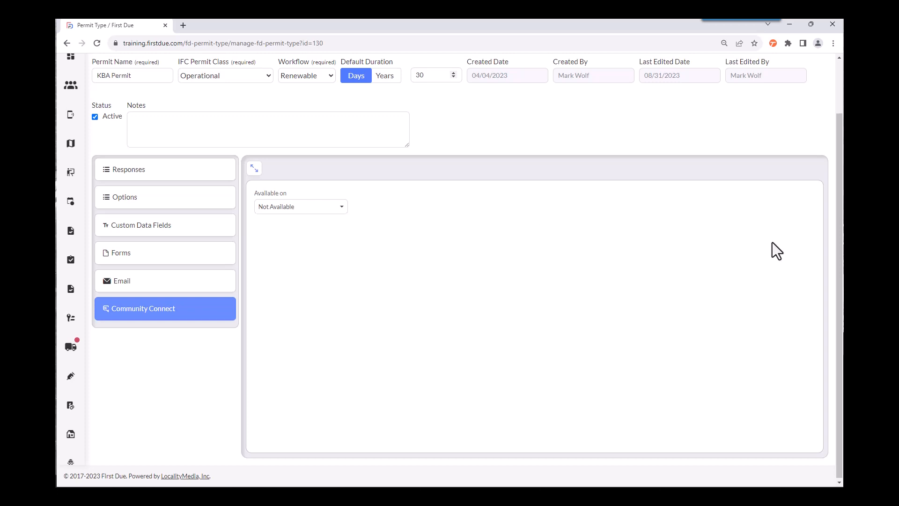
{"action": "scroll", "coordinate": [773, 249], "scroll_direction": "up", "scroll_amount": 2}
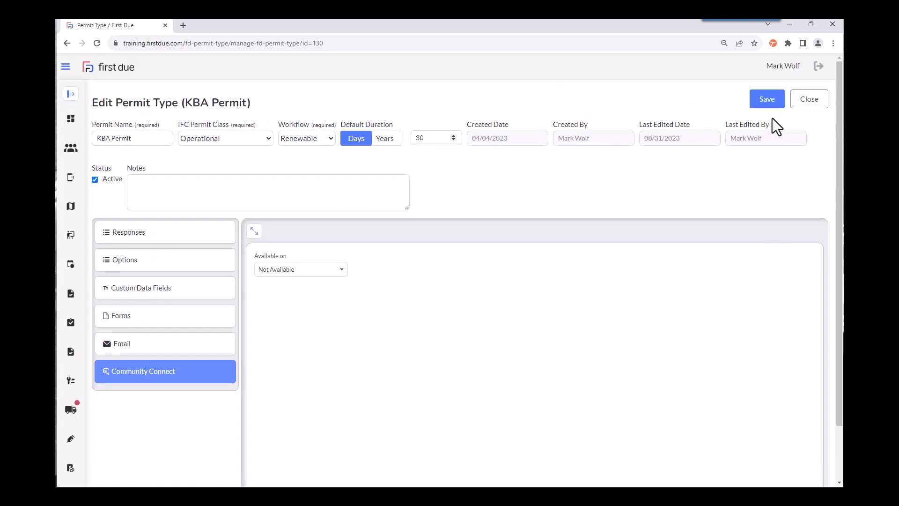
{"action": "left_click", "coordinate": [771, 104]}
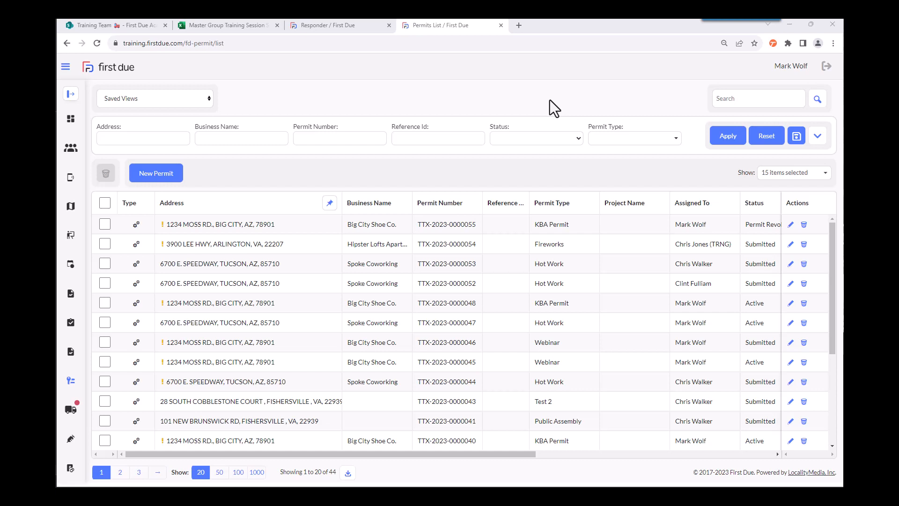
Step: Search the permits list for 1234, and reset the list
{"action": "left_click", "coordinate": [746, 98]}
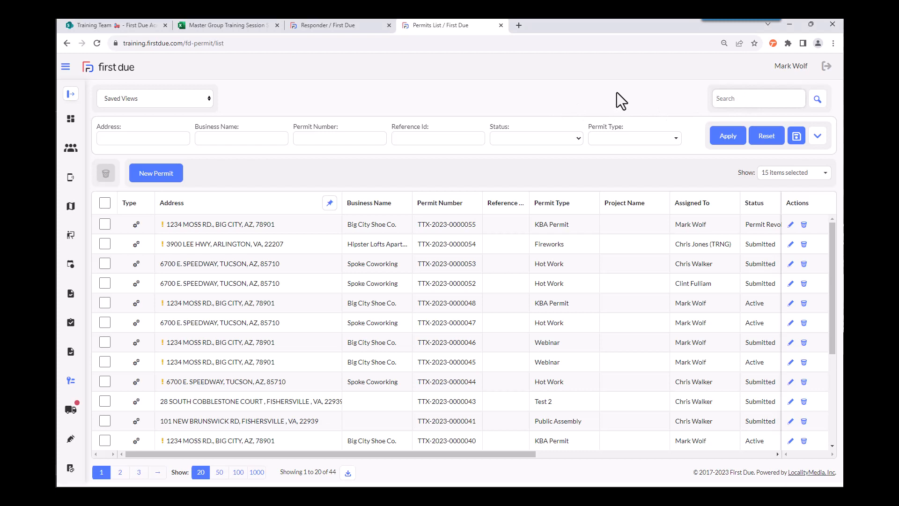
{"action": "type", "text": "1234"}
{"action": "left_click", "coordinate": [817, 99]}
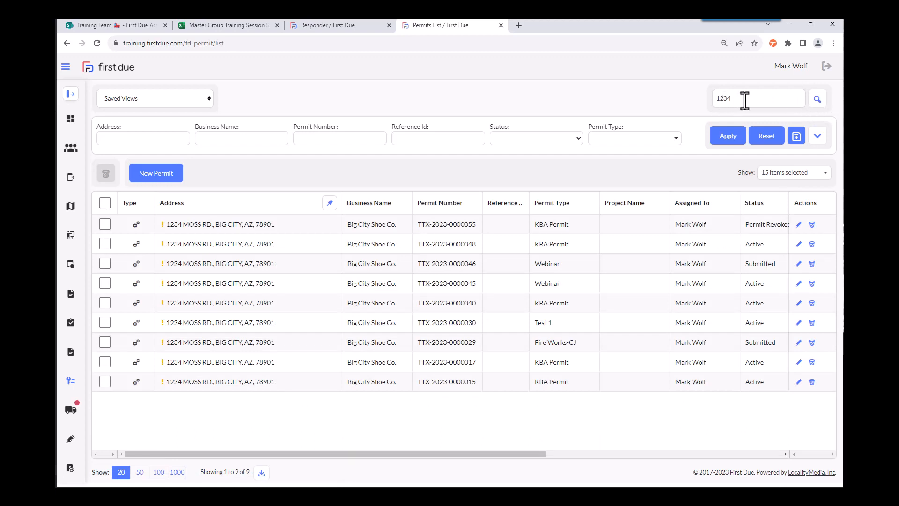
{"action": "left_click", "coordinate": [768, 141]}
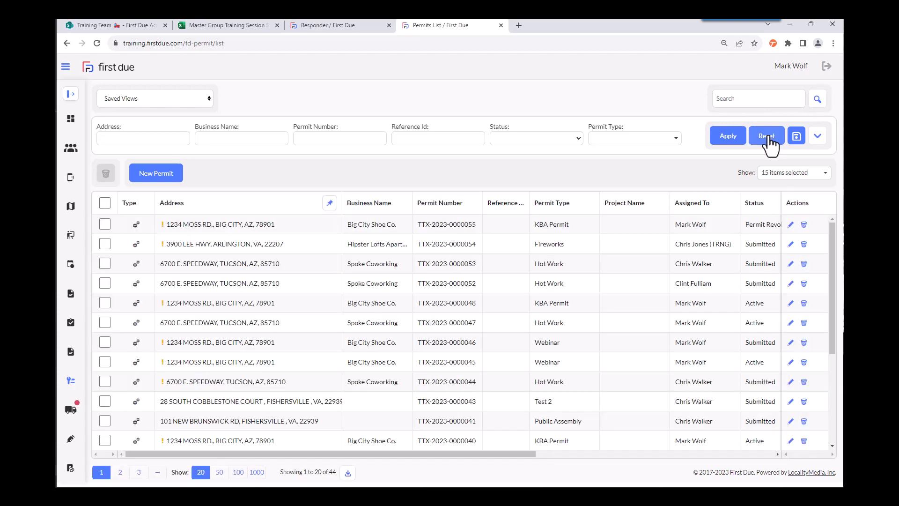
Step: Review the additional permit filters and the Approved Hot Work Permits saved view, and reset the list filters
{"action": "left_click", "coordinate": [818, 137]}
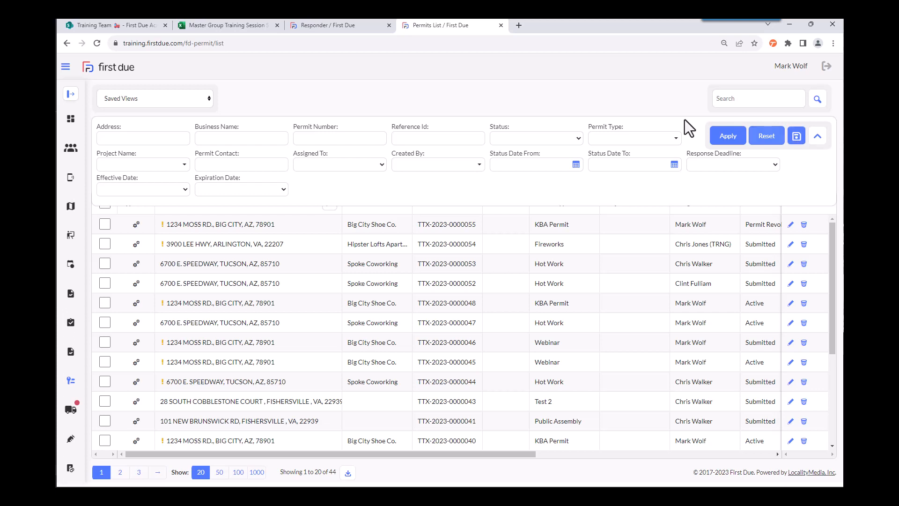
{"action": "left_click", "coordinate": [174, 99]}
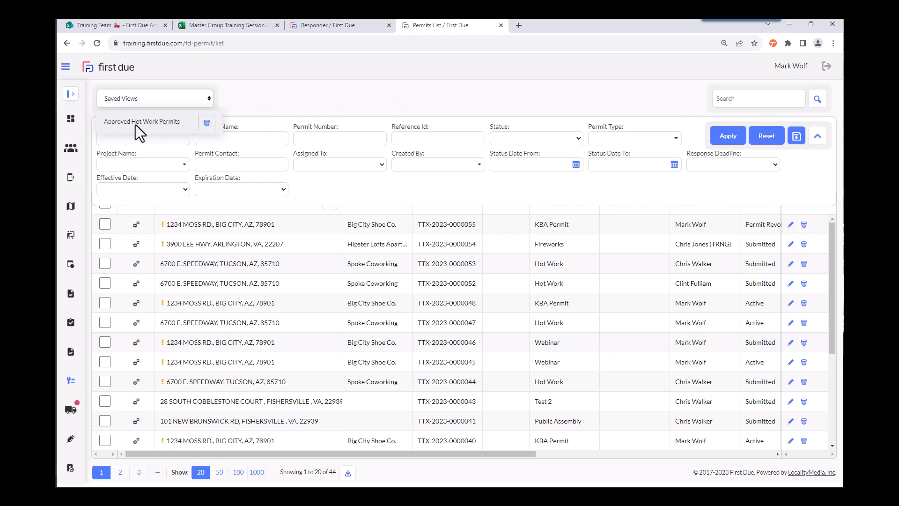
{"action": "left_click", "coordinate": [173, 122]}
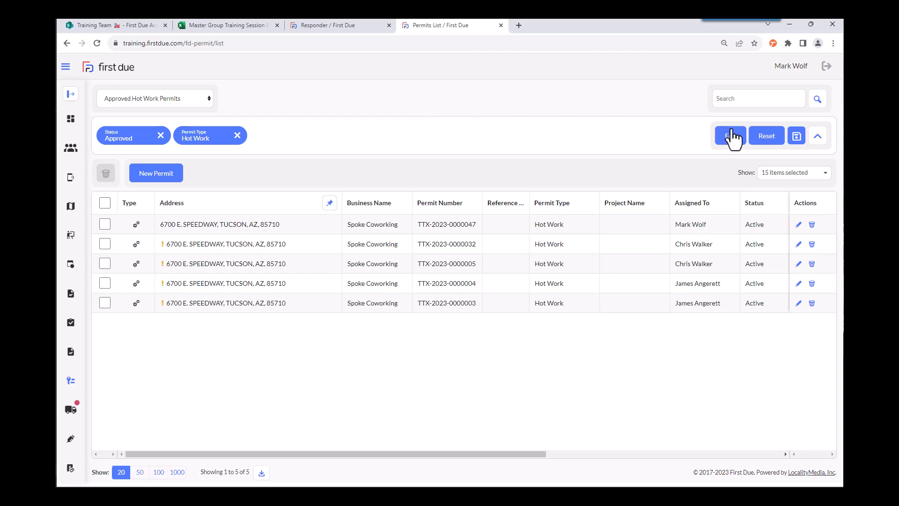
{"action": "left_click", "coordinate": [778, 140]}
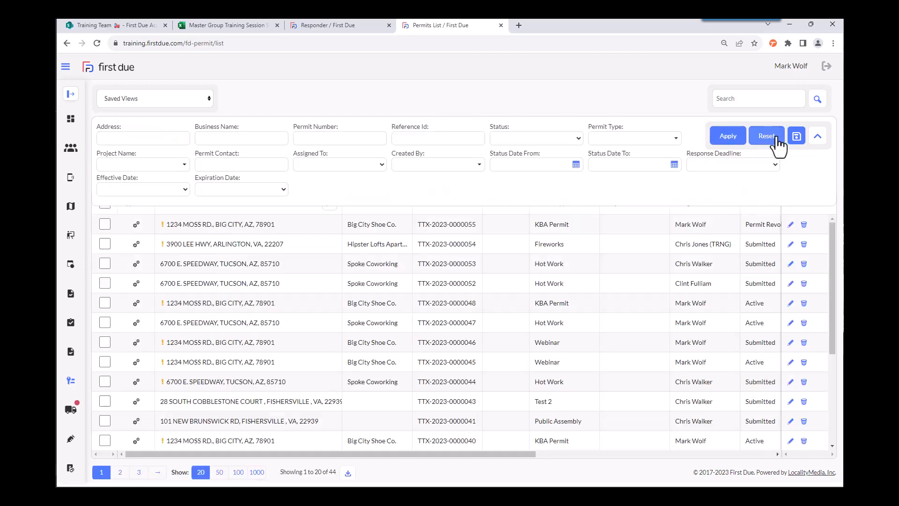
{"action": "left_click", "coordinate": [818, 139]}
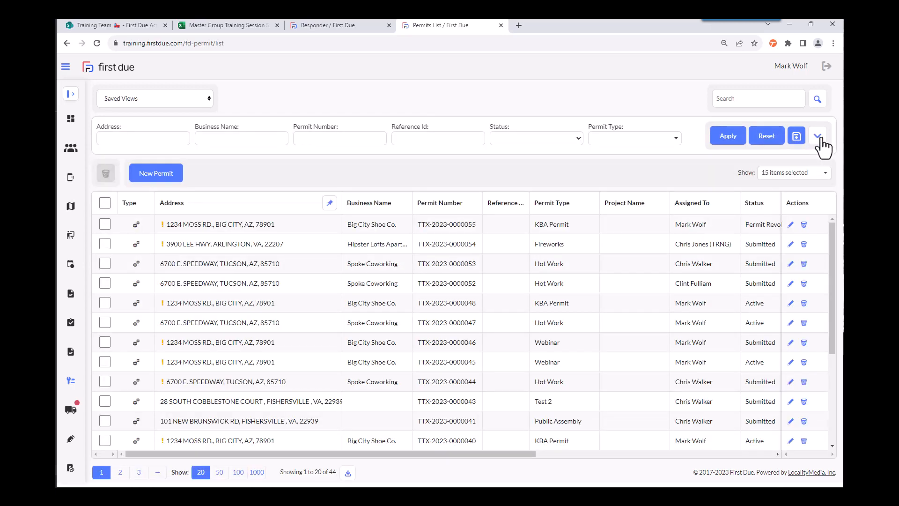
Step: Hide the Assigned To, Status, Status Date and Response Deadline columns in the permits list, and show them again
{"action": "left_click", "coordinate": [825, 179]}
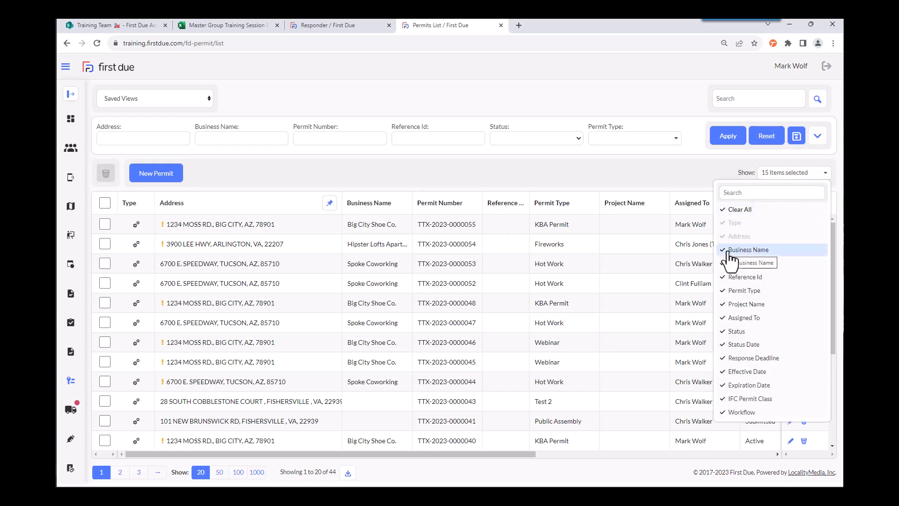
{"action": "left_click", "coordinate": [729, 318]}
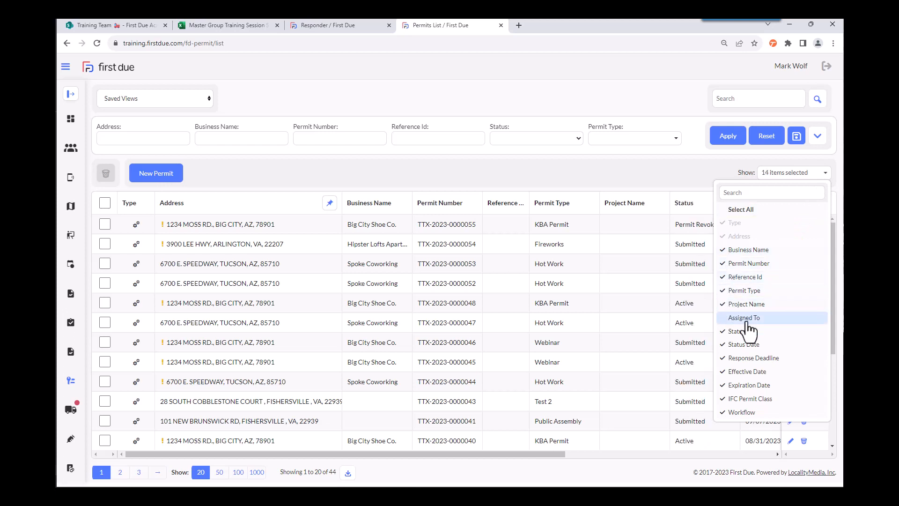
{"action": "left_click", "coordinate": [726, 333]}
{"action": "left_click", "coordinate": [728, 346]}
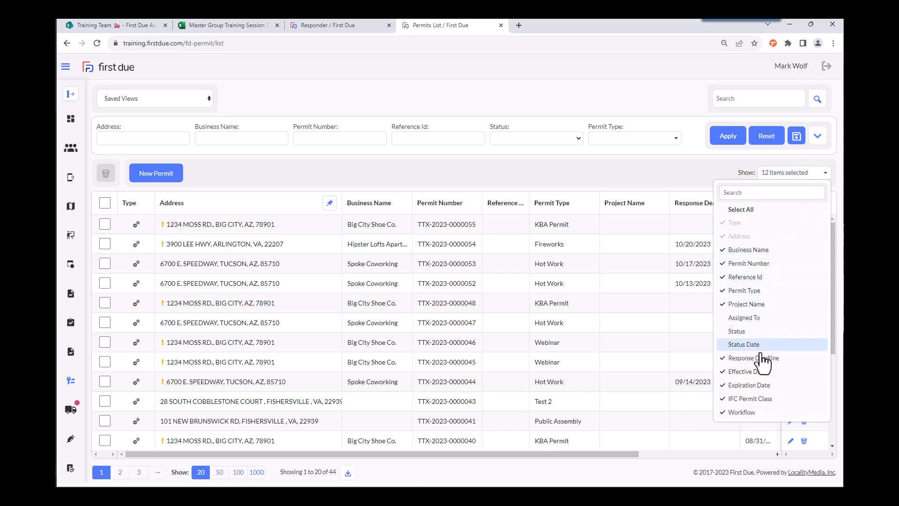
{"action": "left_click", "coordinate": [756, 360]}
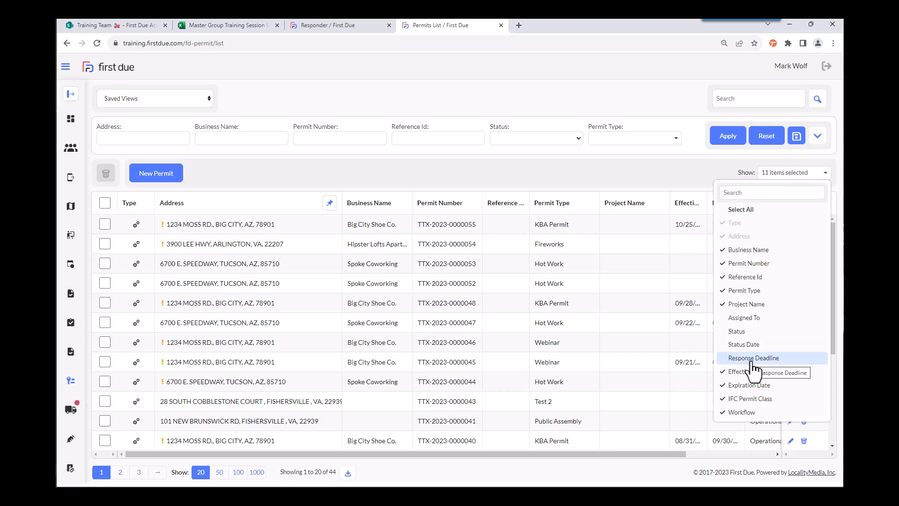
{"action": "left_click", "coordinate": [724, 359]}
{"action": "left_click", "coordinate": [725, 345]}
{"action": "left_click", "coordinate": [726, 331]}
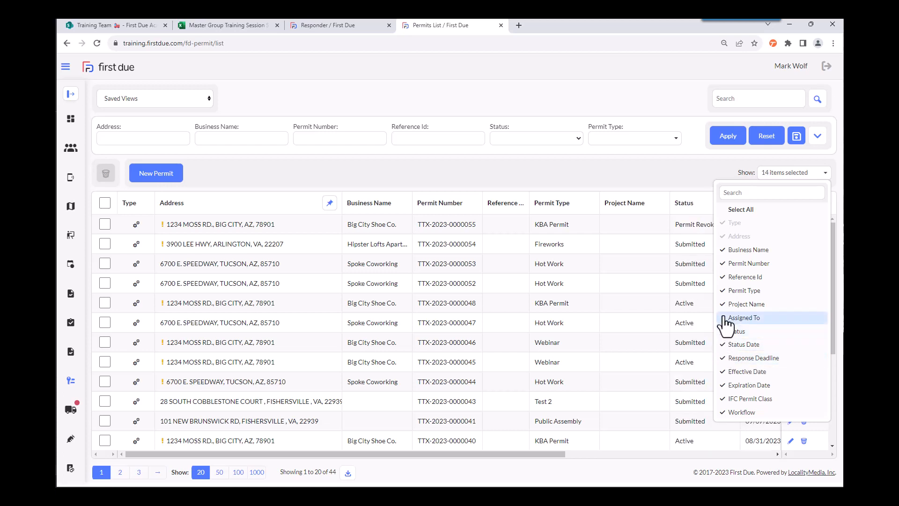
{"action": "left_click", "coordinate": [725, 318]}
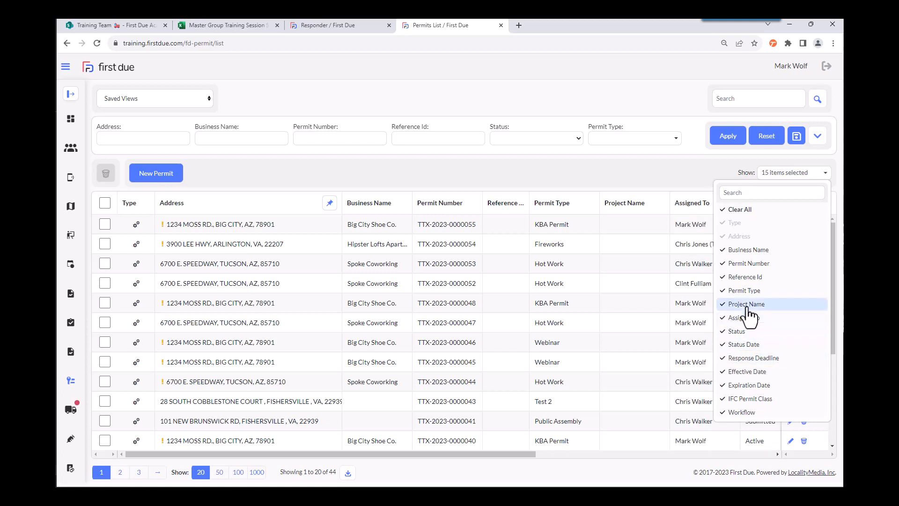
{"action": "left_click", "coordinate": [623, 167]}
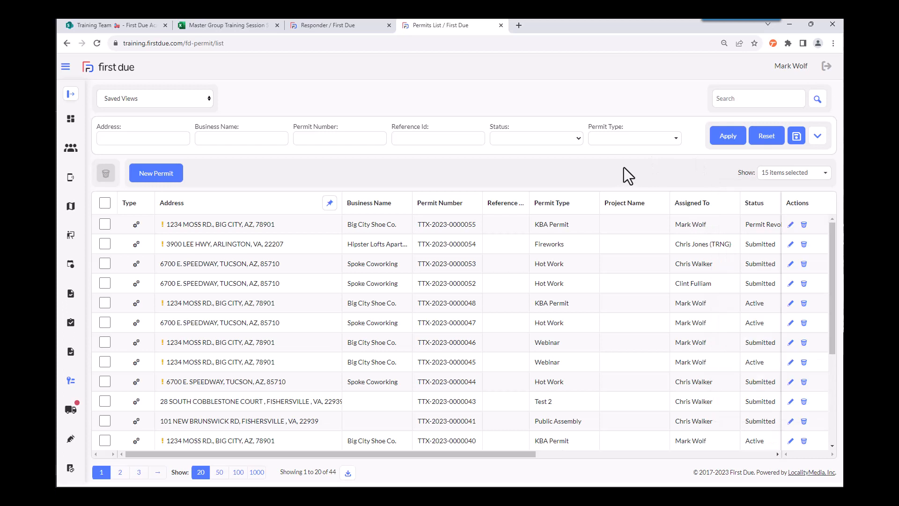
Step: Sort the permits list by permit type in descending order, and widen the Permit Number and Business Name columns
{"action": "left_click", "coordinate": [562, 202]}
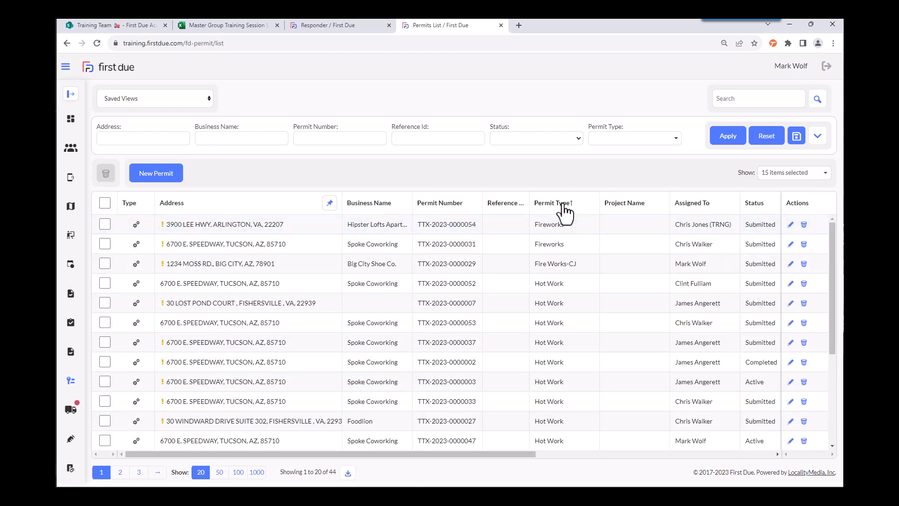
{"action": "left_click", "coordinate": [564, 206]}
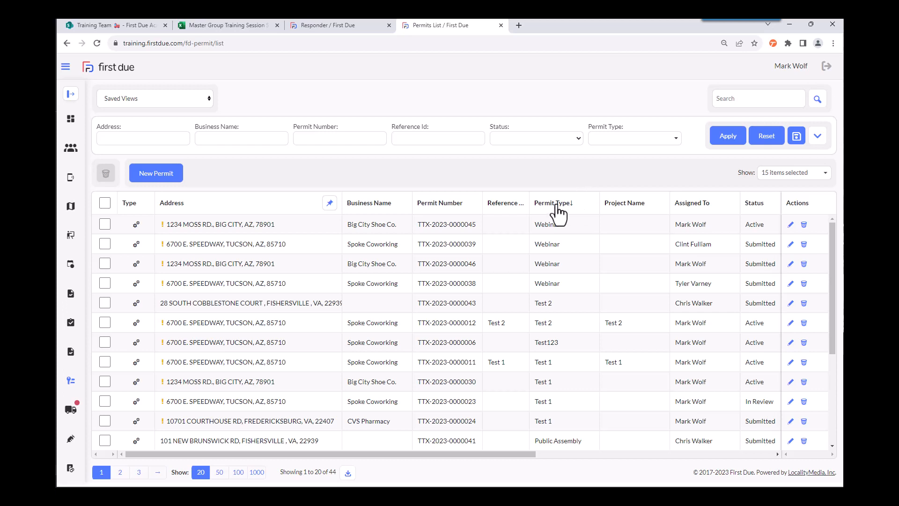
{"action": "mouse_move", "coordinate": [560, 207]}
{"action": "left_mouse_down"}
{"action": "mouse_move", "coordinate": [514, 201]}
{"action": "mouse_move", "coordinate": [503, 211]}
{"action": "mouse_move", "coordinate": [554, 201]}
{"action": "mouse_move", "coordinate": [568, 213]}
{"action": "left_mouse_up"}
{"action": "left_click_drag", "start_coordinate": [481, 203], "coordinate": [509, 202]}
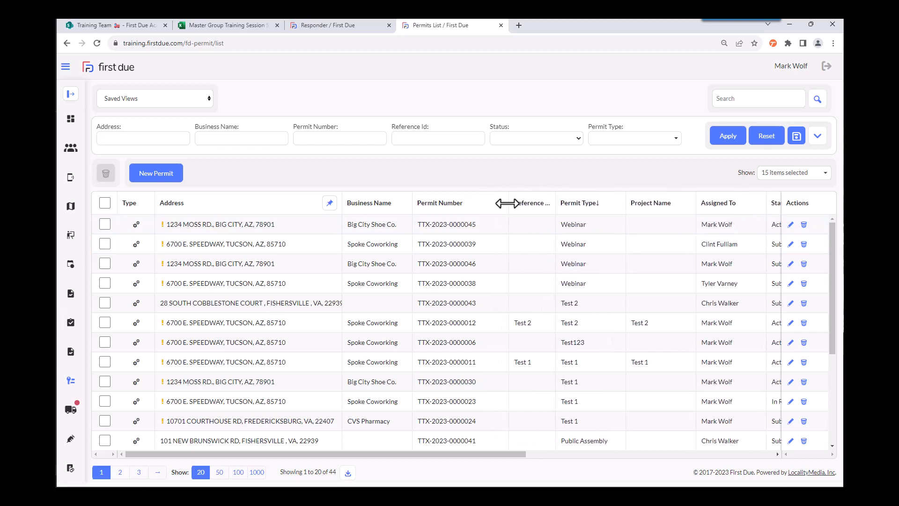
{"action": "left_click_drag", "start_coordinate": [412, 203], "coordinate": [442, 206]}
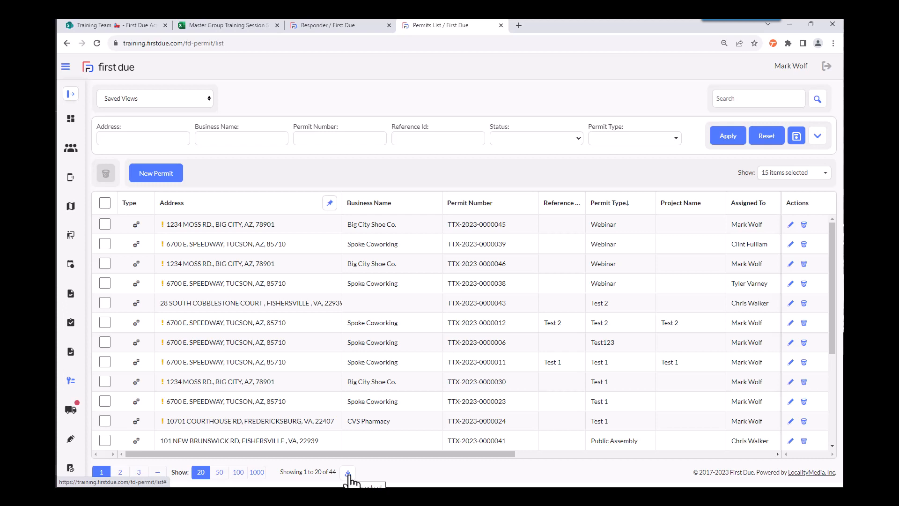
Step: Start a new permit for the Big City address found with 1234, and set the application received date to 10/24/2023
{"action": "left_click", "coordinate": [165, 174]}
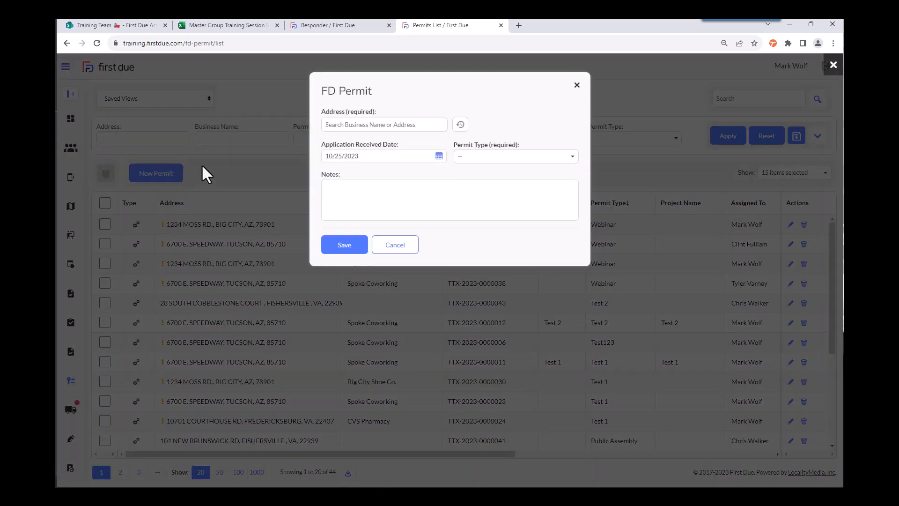
{"action": "left_click", "coordinate": [351, 125]}
{"action": "type", "text": "1234"}
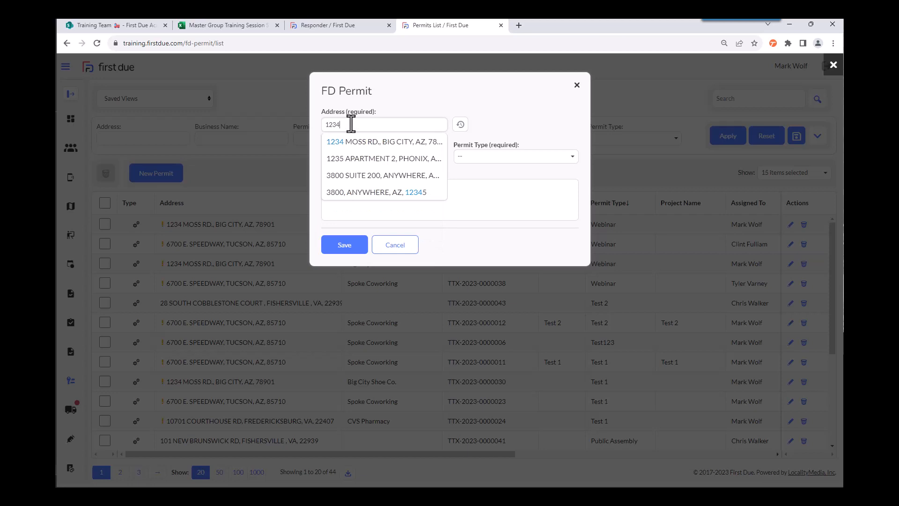
{"action": "left_click", "coordinate": [355, 145]}
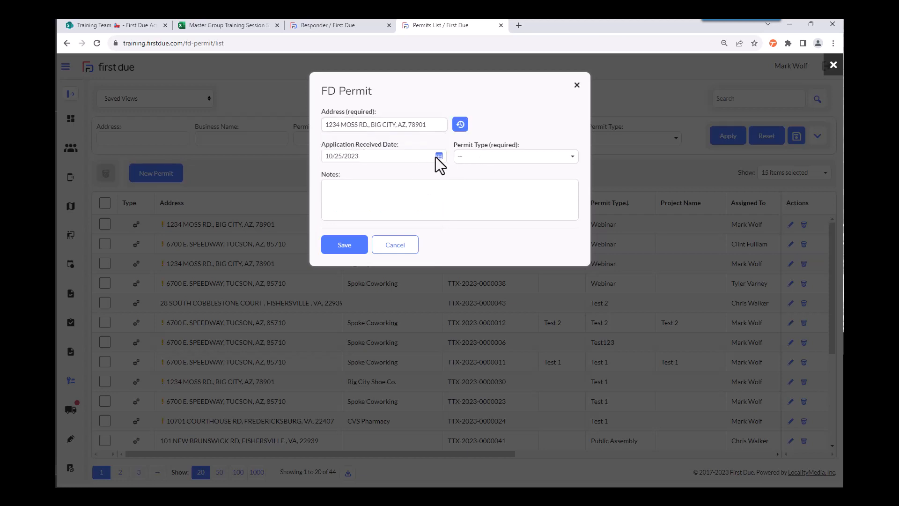
{"action": "left_click", "coordinate": [355, 157]}
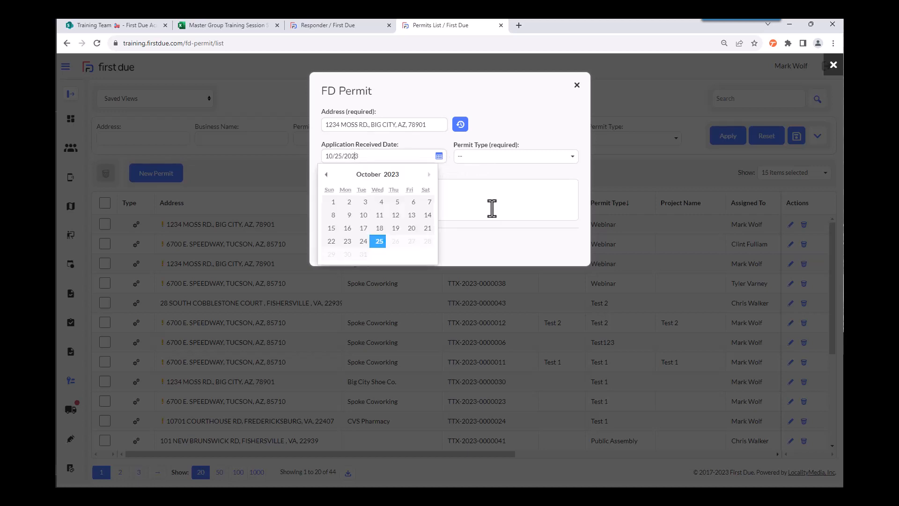
{"action": "left_click", "coordinate": [363, 241]}
Step: Set the new permit's type to KBA Permit, leave the notes empty, and save the permit
{"action": "left_click", "coordinate": [503, 157]}
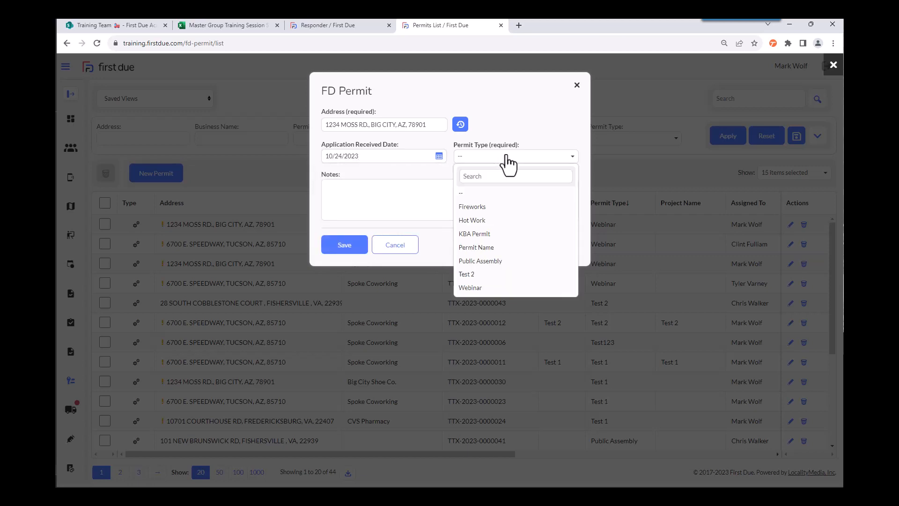
{"action": "left_click", "coordinate": [492, 237]}
{"action": "left_click", "coordinate": [346, 188]}
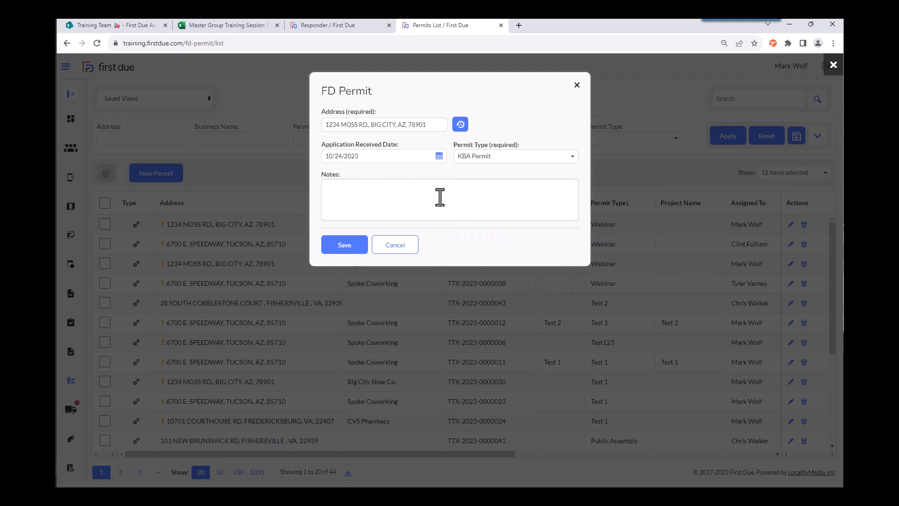
{"action": "left_click", "coordinate": [343, 248]}
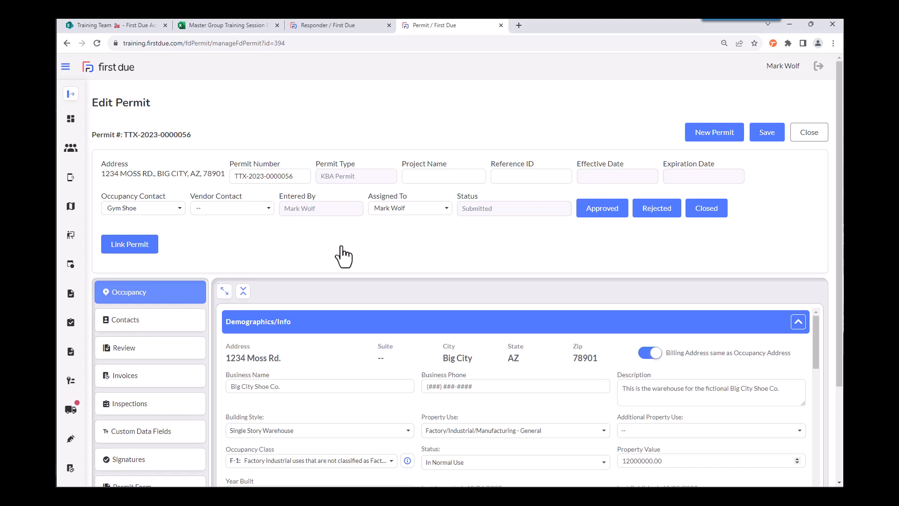
Step: Review the available occupancy contacts and vendor contacts on the new permit
{"action": "left_click", "coordinate": [177, 208]}
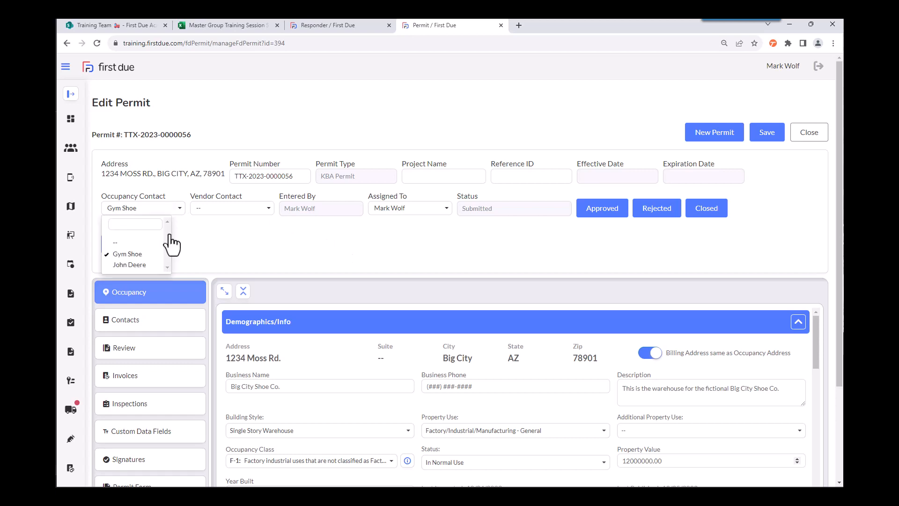
{"action": "left_click", "coordinate": [266, 207]}
{"action": "left_click", "coordinate": [266, 207]}
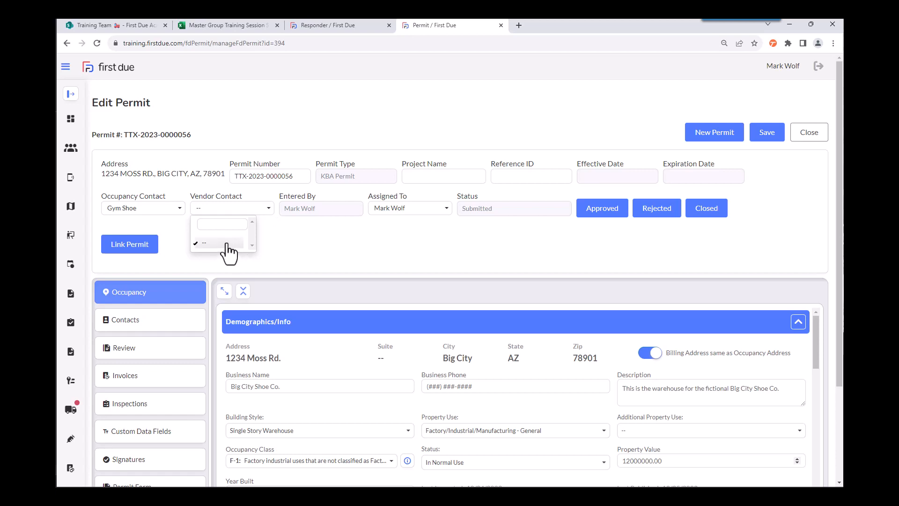
{"action": "left_click", "coordinate": [344, 239]}
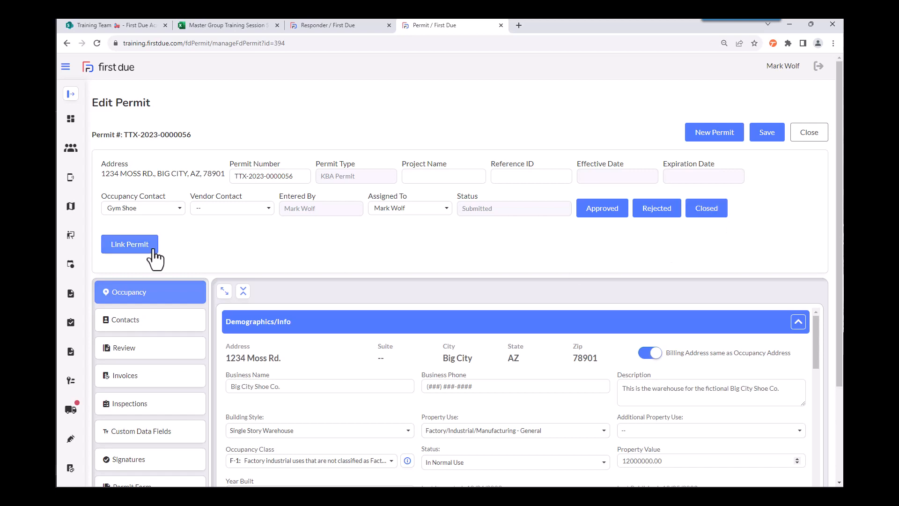
Step: Check which record types the permit can be linked with, and close the options without linking anything
{"action": "left_click", "coordinate": [130, 244]}
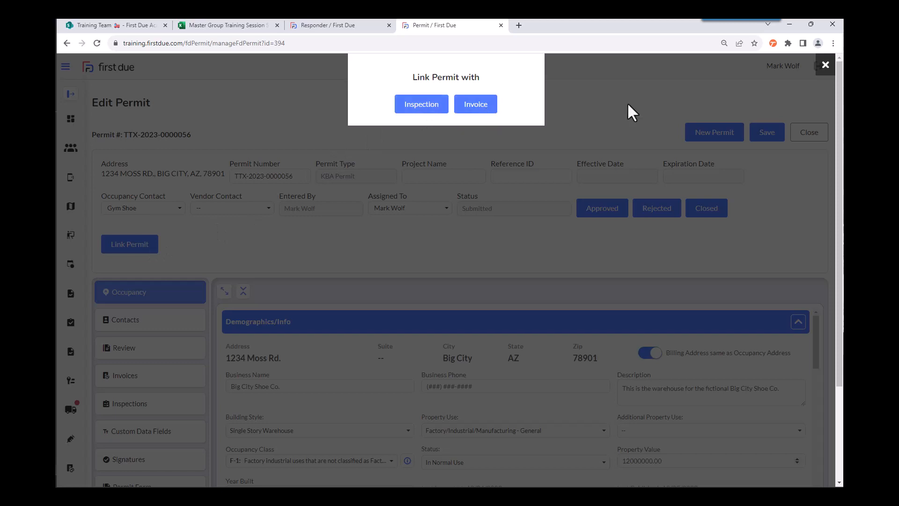
{"action": "left_click", "coordinate": [826, 67]}
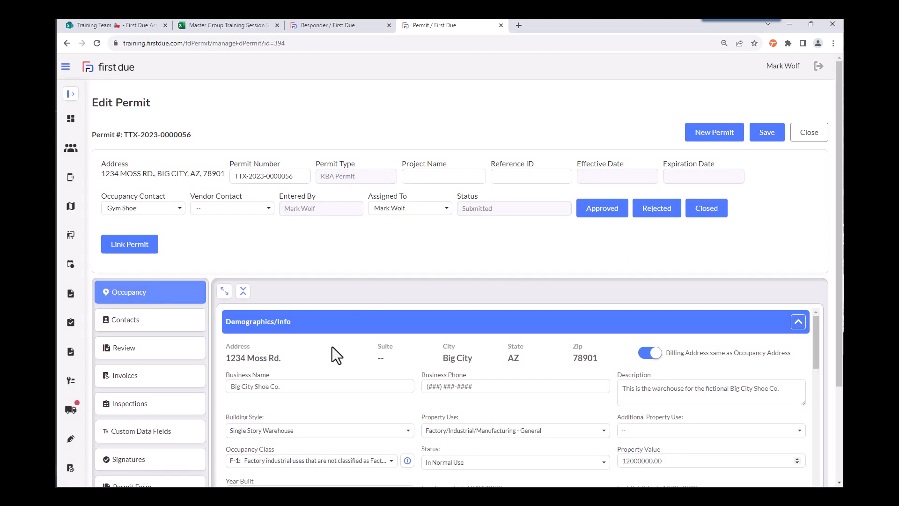
Step: Review the permit's occupancy details, collapsing each section from Demographics/Info through Resources Requirements
{"action": "scroll", "coordinate": [805, 330], "scroll_direction": "down", "scroll_amount": 1}
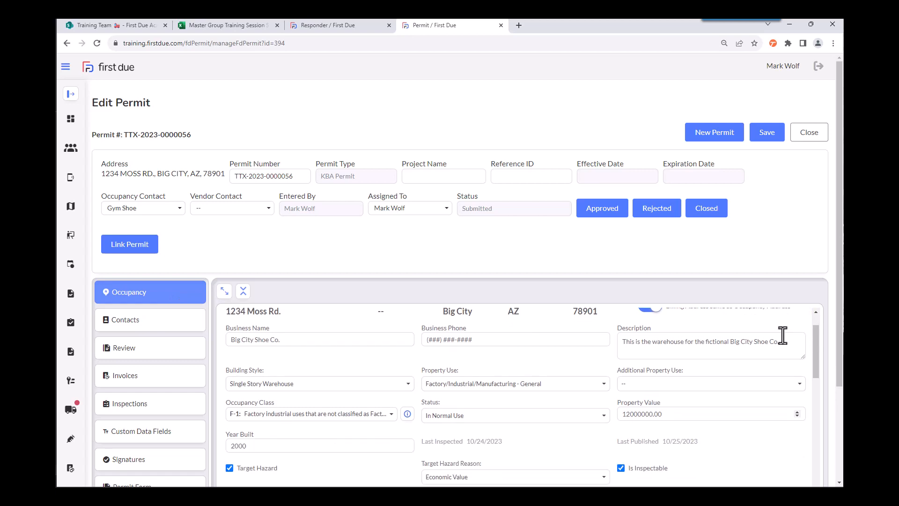
{"action": "scroll", "coordinate": [796, 333], "scroll_direction": "up", "scroll_amount": 1}
{"action": "left_click", "coordinate": [799, 321]}
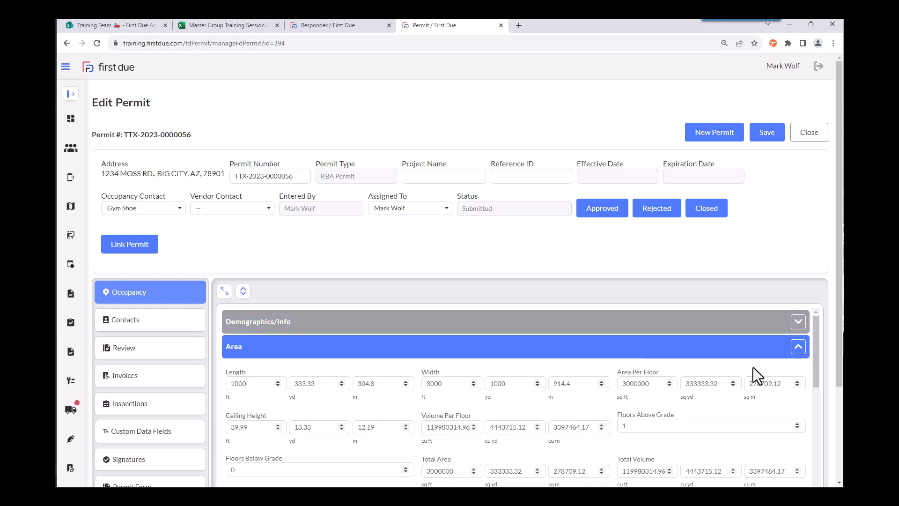
{"action": "left_click", "coordinate": [799, 346]}
{"action": "scroll", "coordinate": [767, 367], "scroll_direction": "down", "scroll_amount": 2}
{"action": "scroll", "coordinate": [794, 339], "scroll_direction": "up", "scroll_amount": 1}
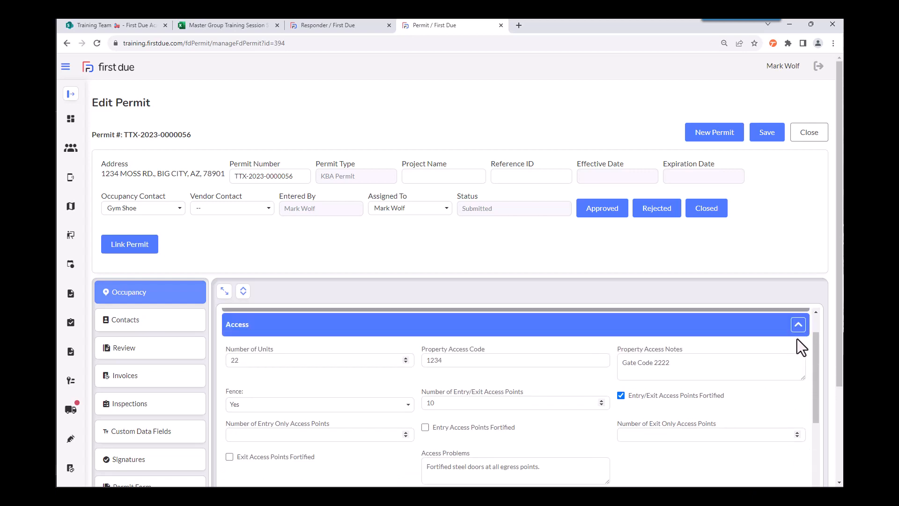
{"action": "left_click", "coordinate": [798, 325]}
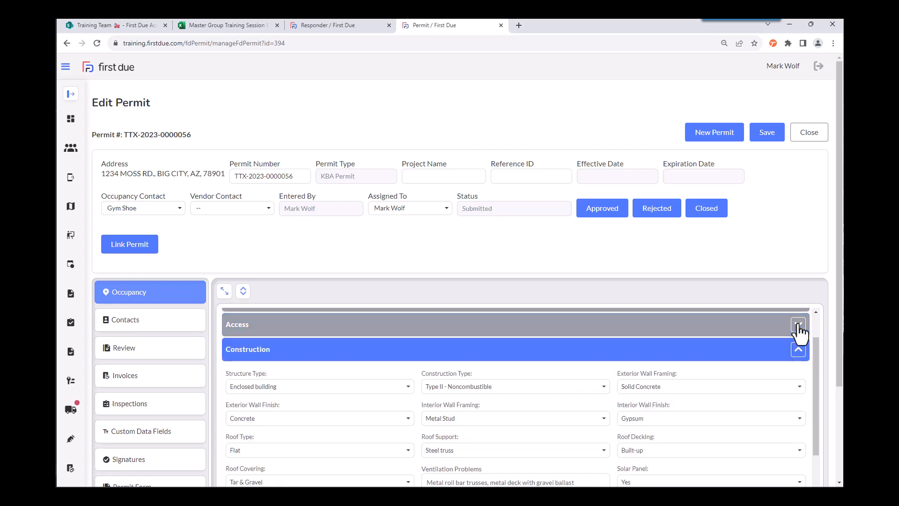
{"action": "left_click", "coordinate": [798, 356]}
{"action": "left_click", "coordinate": [799, 378]}
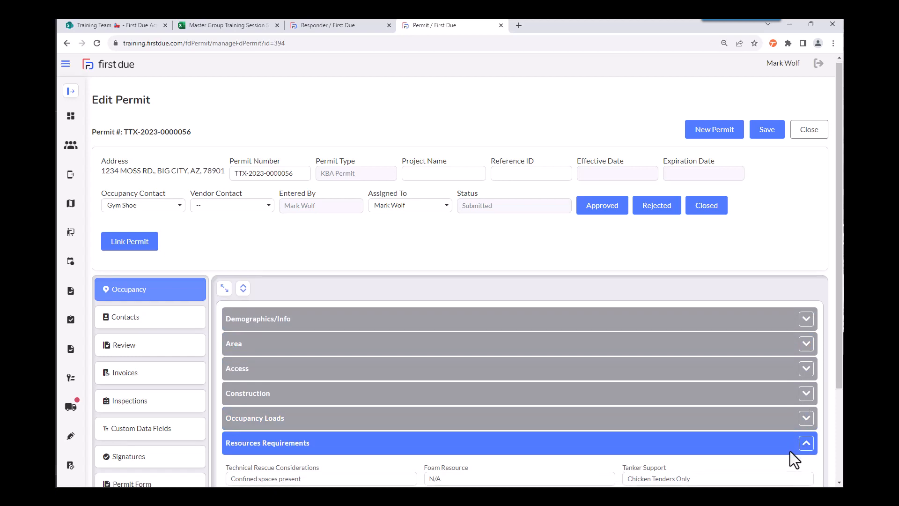
{"action": "scroll", "coordinate": [791, 451], "scroll_direction": "down", "scroll_amount": 1}
{"action": "left_click", "coordinate": [806, 400]}
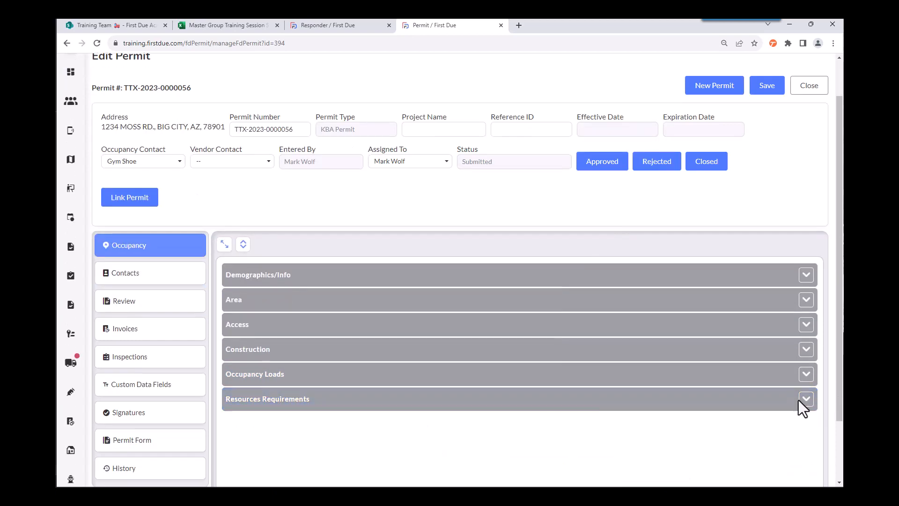
Step: Add Walker Property Mgmt as a vendor contact on the permit, finding it with the search text "walker"
{"action": "left_click", "coordinate": [183, 281]}
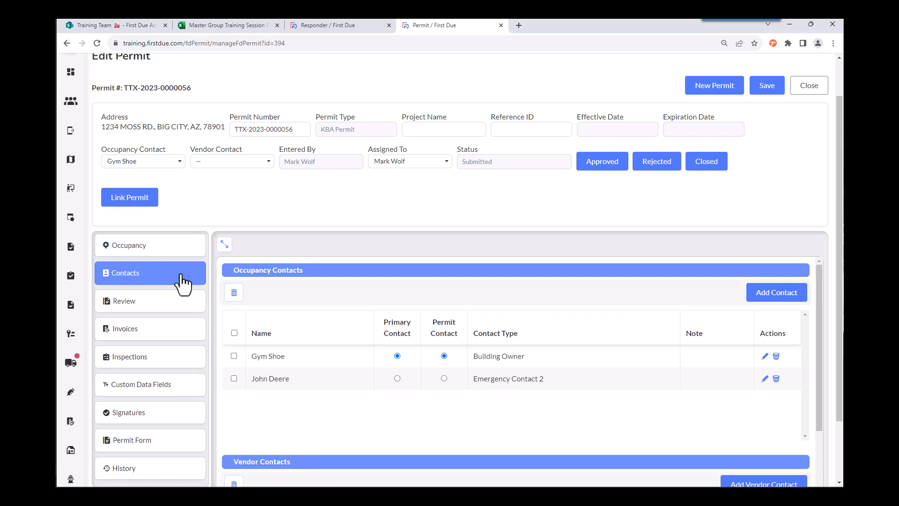
{"action": "scroll", "coordinate": [609, 328], "scroll_direction": "down", "scroll_amount": 3}
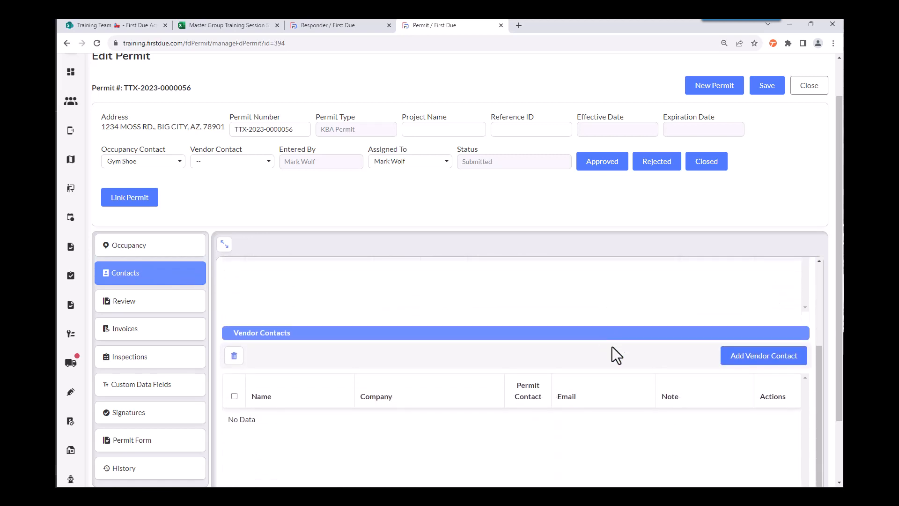
{"action": "left_click", "coordinate": [801, 362]}
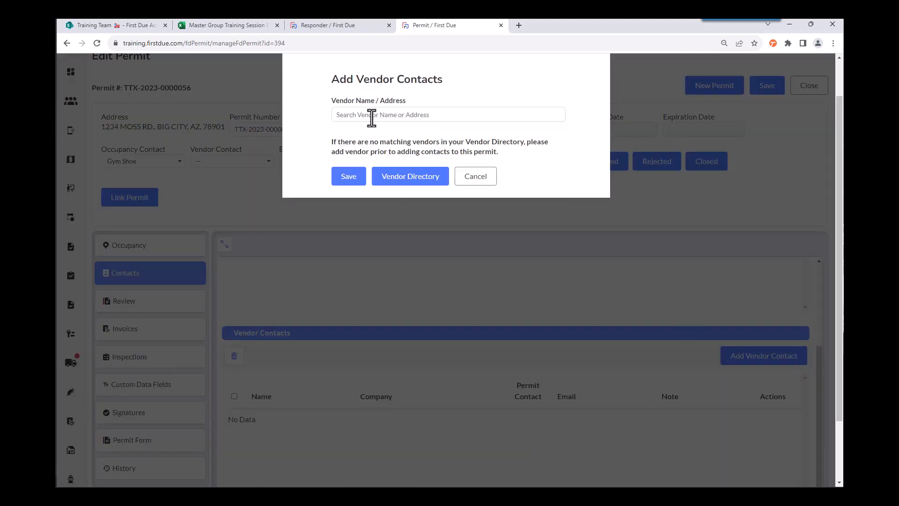
{"action": "left_click", "coordinate": [363, 114]}
{"action": "type", "text": "walker"}
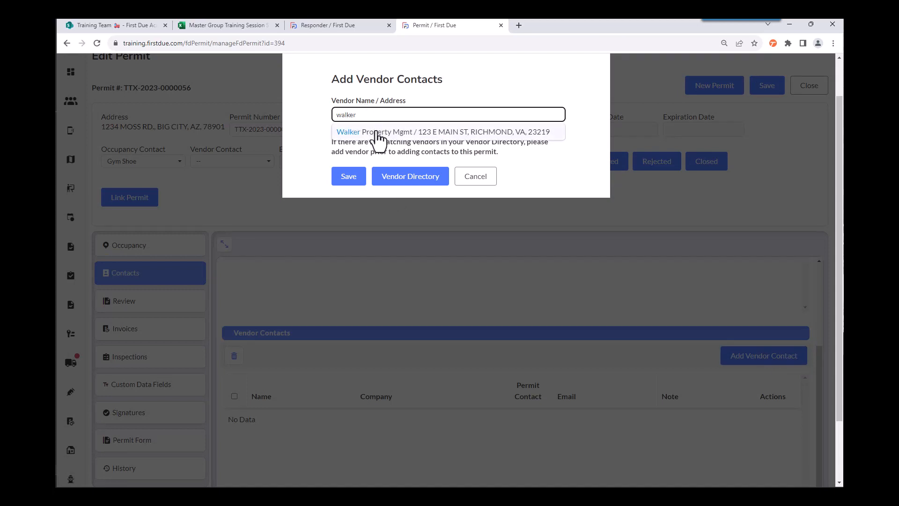
{"action": "left_click", "coordinate": [378, 130]}
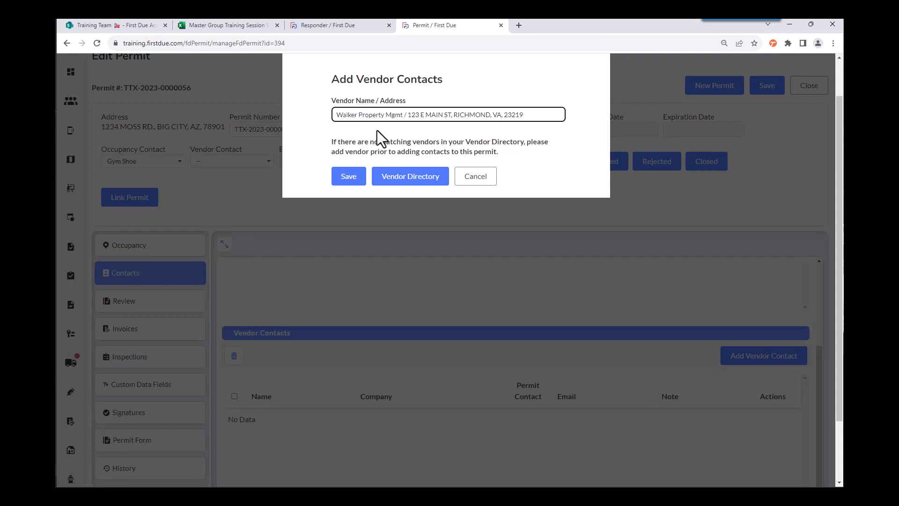
{"action": "left_click", "coordinate": [351, 180]}
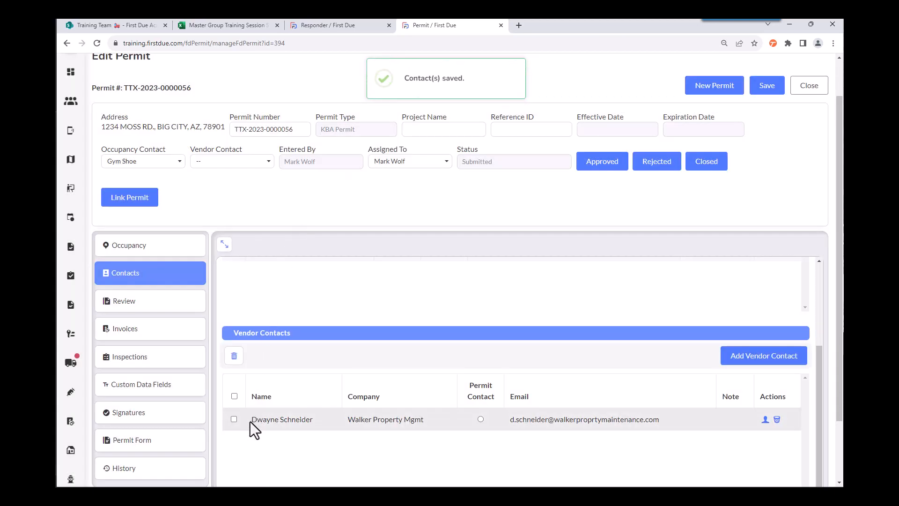
Step: Make the Walker Property Mgmt contact the permit contact, and check the Vendor Contact choices in the permit header
{"action": "left_click", "coordinate": [481, 419]}
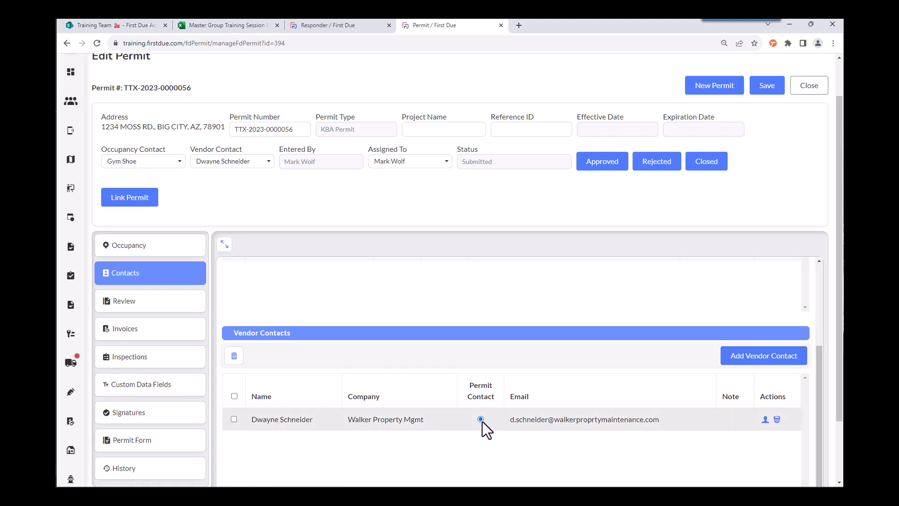
{"action": "left_click", "coordinate": [268, 161]}
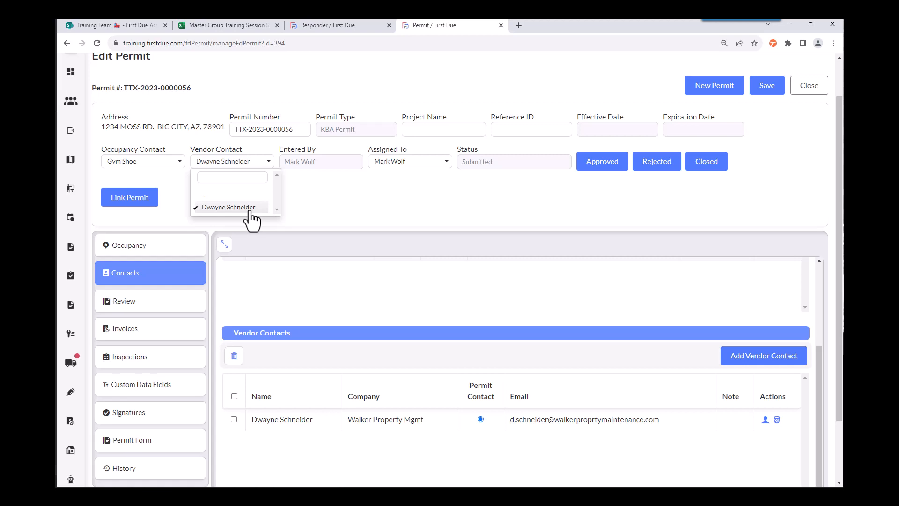
{"action": "left_click", "coordinate": [302, 201]}
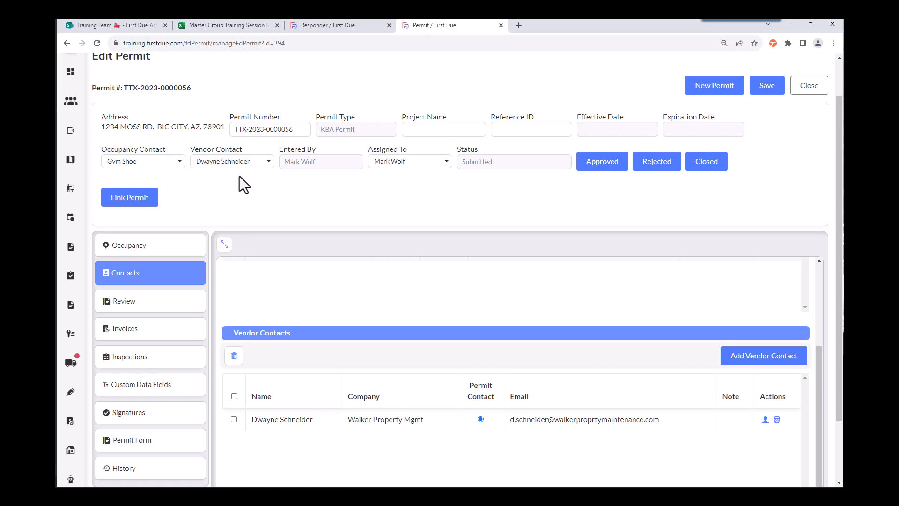
Step: In the permit's review section, enter the project description "Test record" and turn on Plan Review(s) Included
{"action": "left_click", "coordinate": [186, 311]}
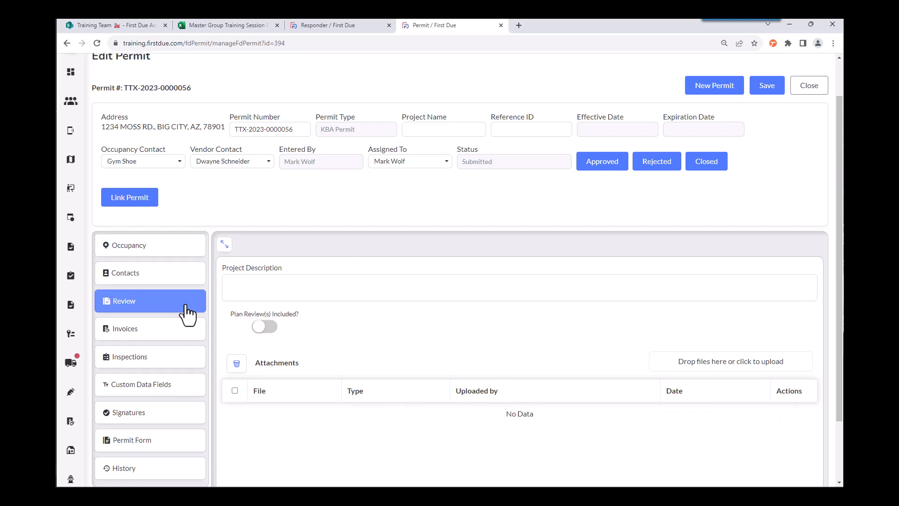
{"action": "left_click", "coordinate": [238, 280]}
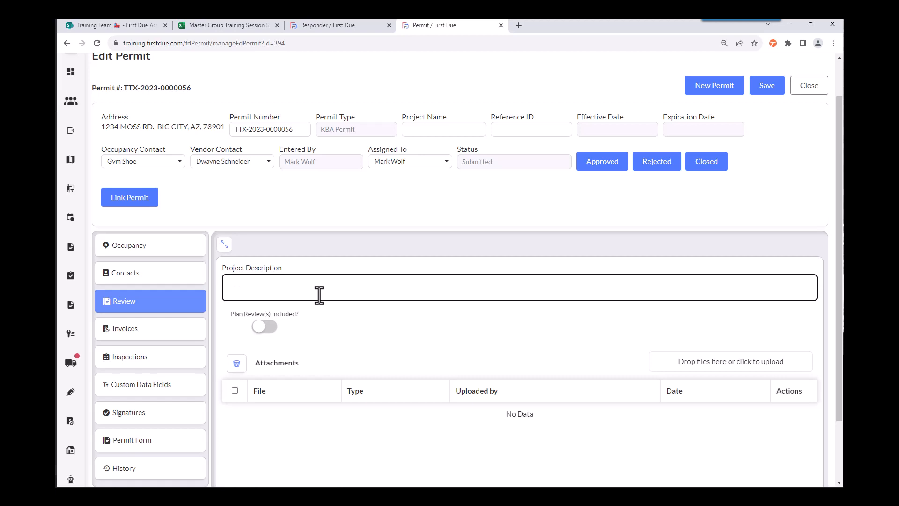
{"action": "type", "text": "Test record"}
{"action": "left_click", "coordinate": [265, 327]}
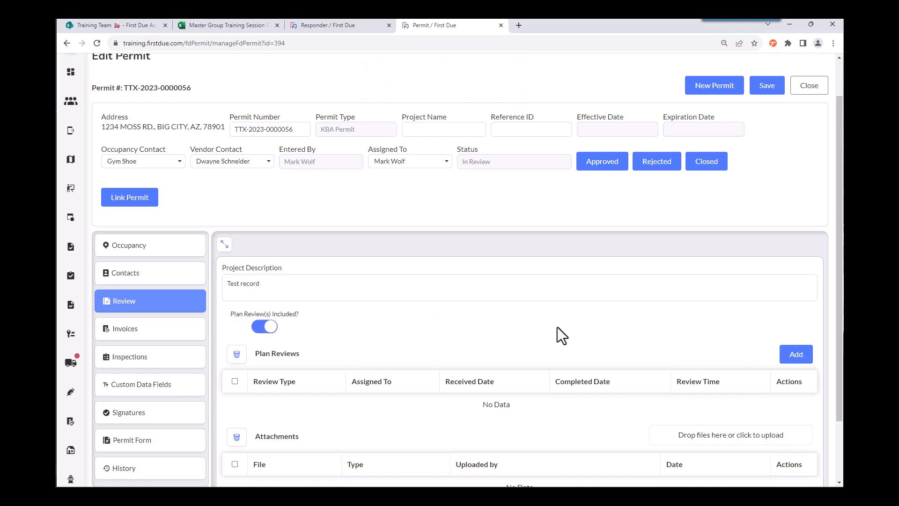
Step: Add a Sprinkler System installation plan review, keeping the default assignee and leaving the dates and review time empty
{"action": "left_click", "coordinate": [799, 354]}
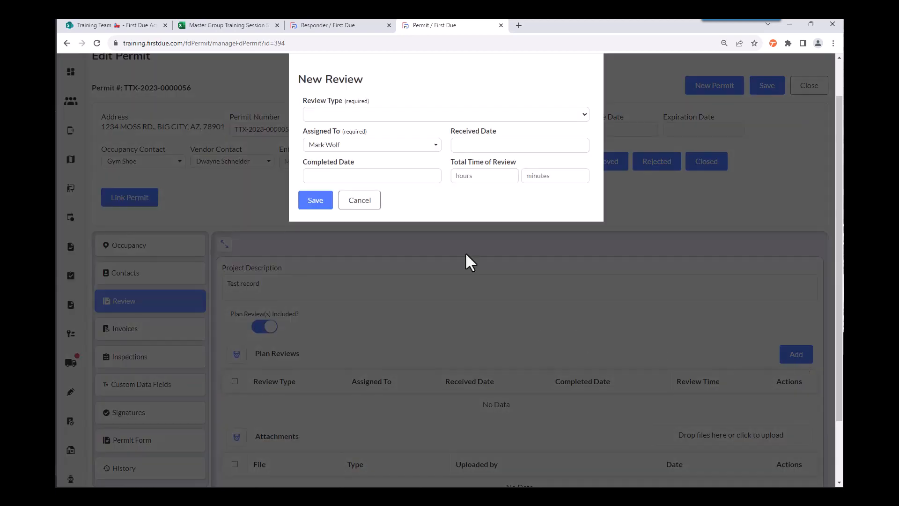
{"action": "left_click", "coordinate": [583, 114]}
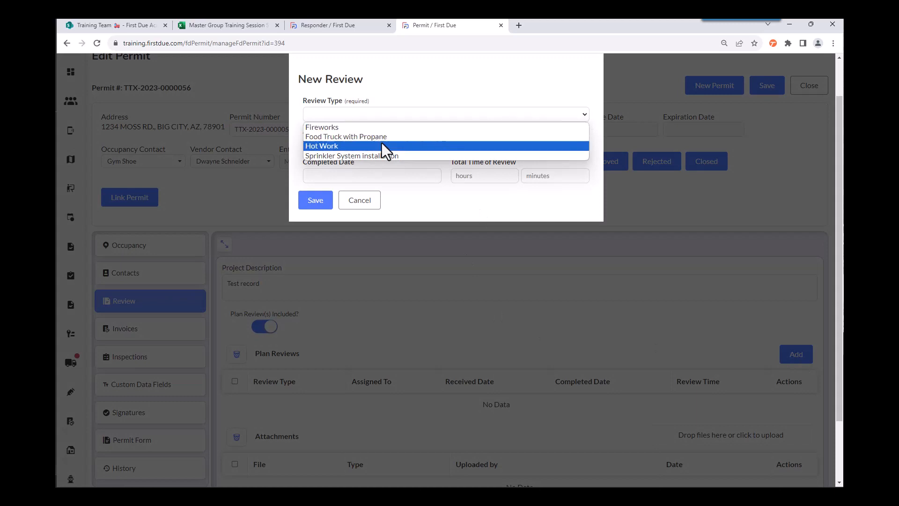
{"action": "left_click", "coordinate": [361, 156]}
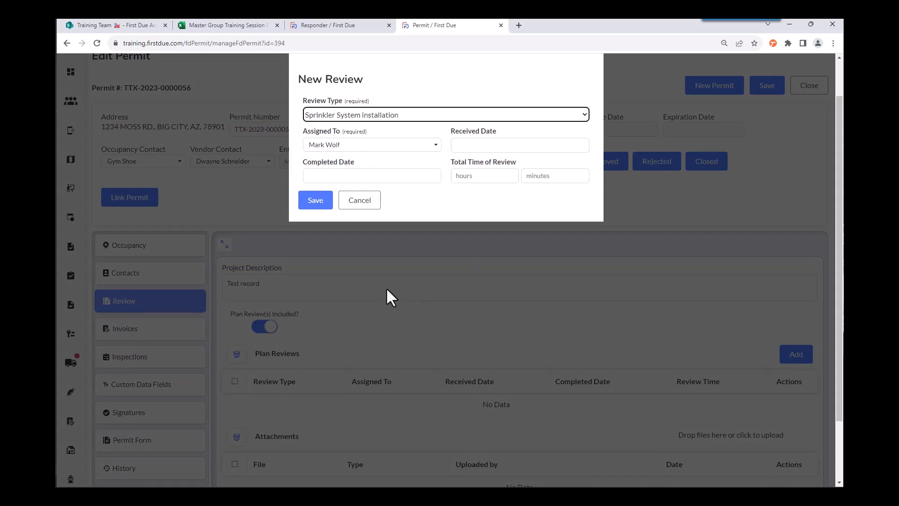
{"action": "left_click", "coordinate": [314, 201]}
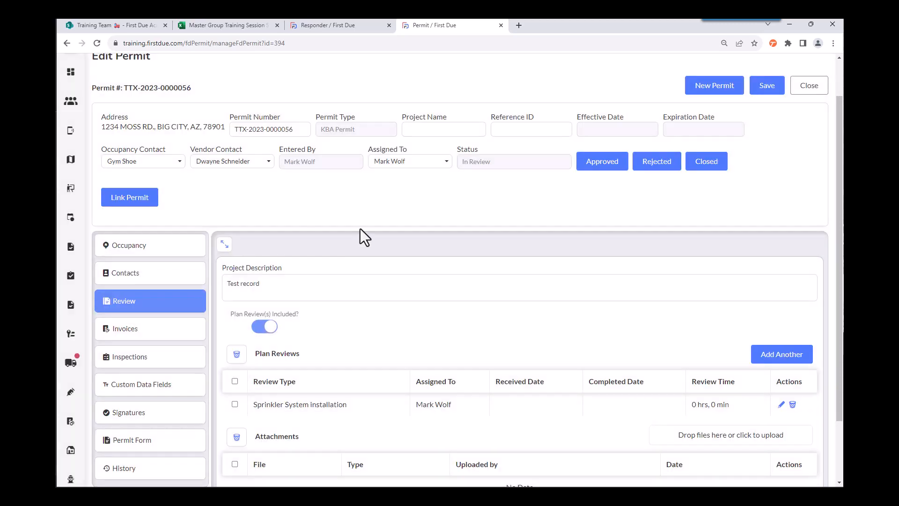
Step: Look over the permit's attachments, invoices and inspections, including the inspection scheduling form, without scheduling anything
{"action": "scroll", "coordinate": [428, 280], "scroll_direction": "down", "scroll_amount": 1}
{"action": "scroll", "coordinate": [428, 281], "scroll_direction": "down", "scroll_amount": 1}
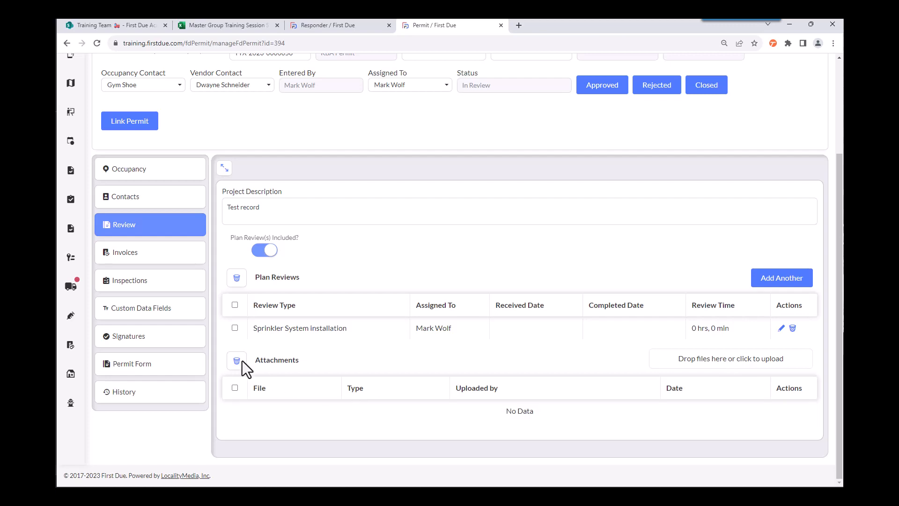
{"action": "left_click", "coordinate": [184, 253]}
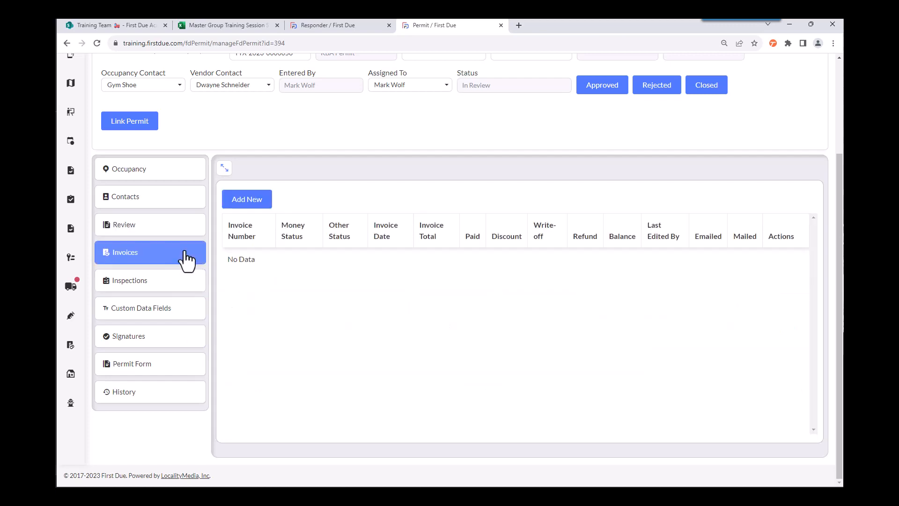
{"action": "left_click", "coordinate": [177, 292]}
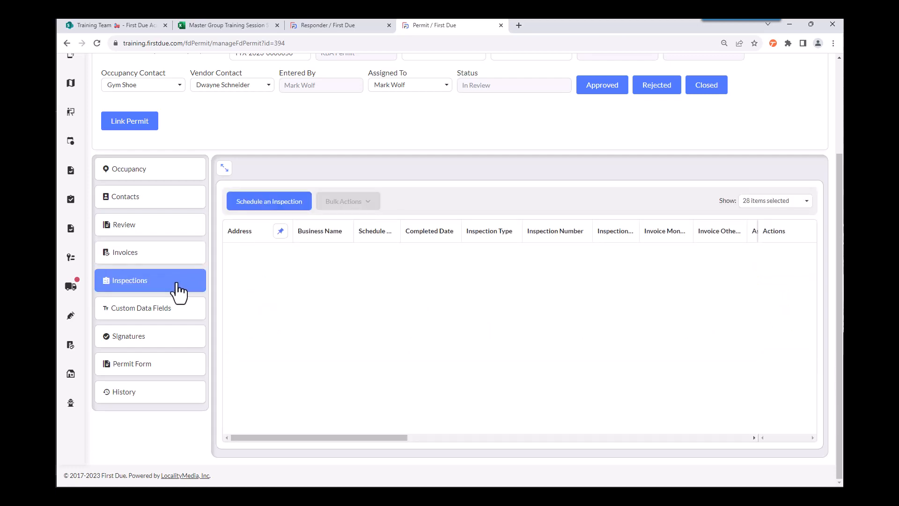
{"action": "left_click", "coordinate": [292, 202]}
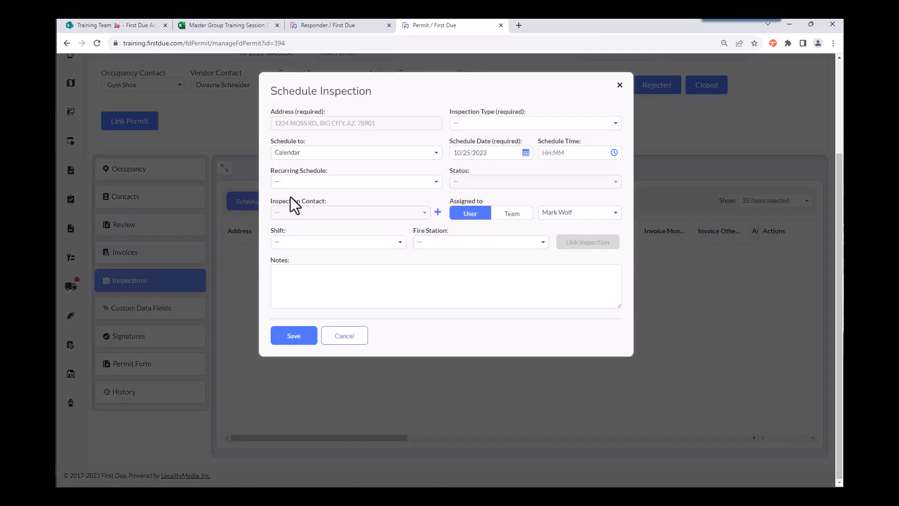
{"action": "left_click", "coordinate": [360, 337]}
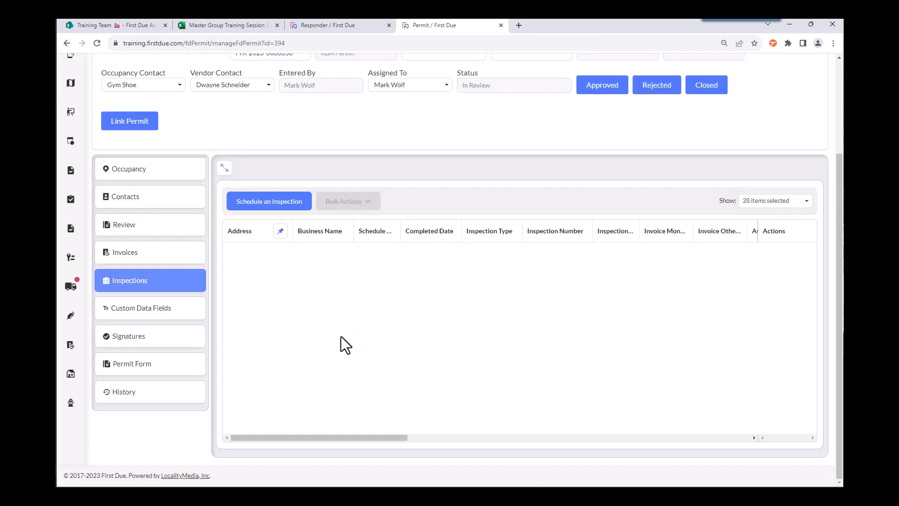
Step: Answer the required custom data field "This is example #1" with "Text goes here"
{"action": "left_click", "coordinate": [194, 322]}
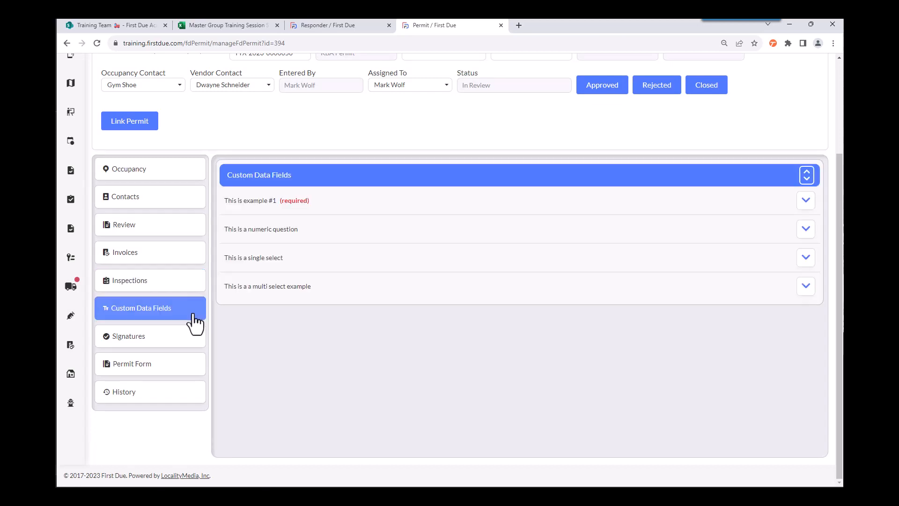
{"action": "left_click", "coordinate": [806, 201]}
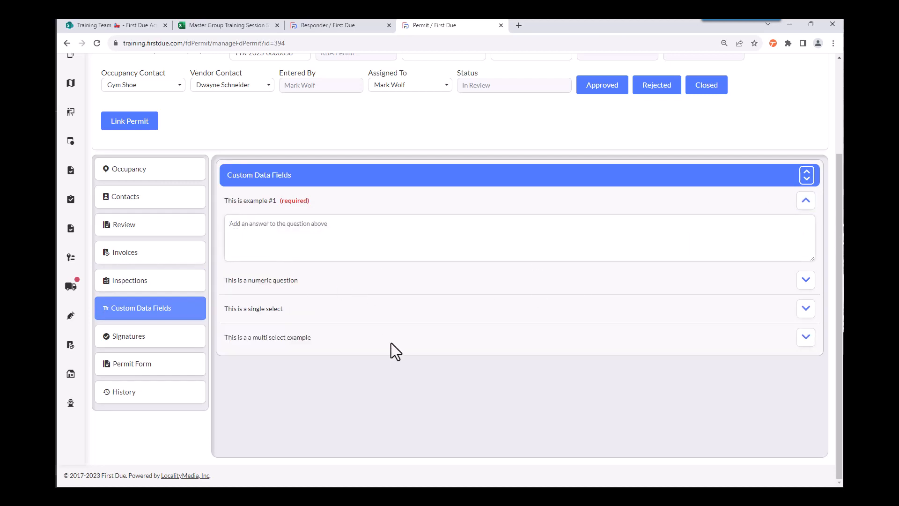
{"action": "type", "text": "Text"}
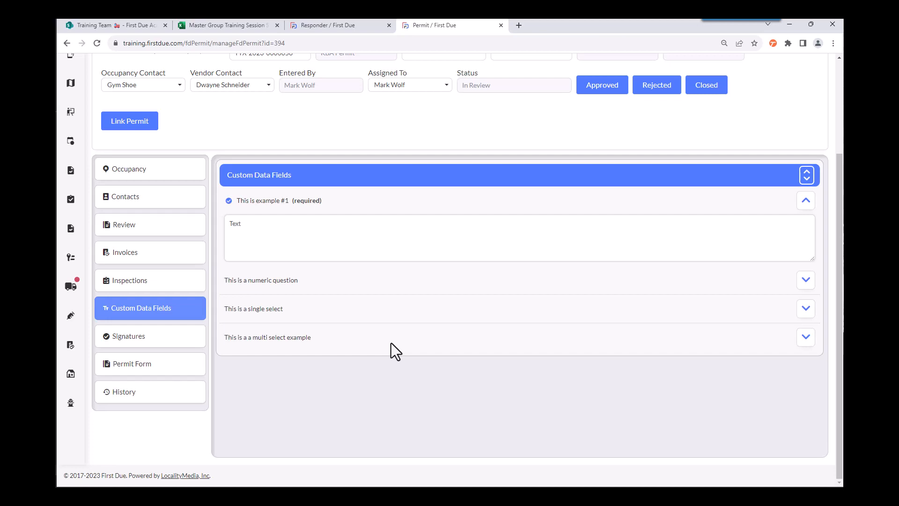
{"action": "type", "text": " goes here"}
Step: Answer the numeric custom question with 8 and the single select question with Yes
{"action": "left_click", "coordinate": [806, 281]}
{"action": "left_click", "coordinate": [270, 304]}
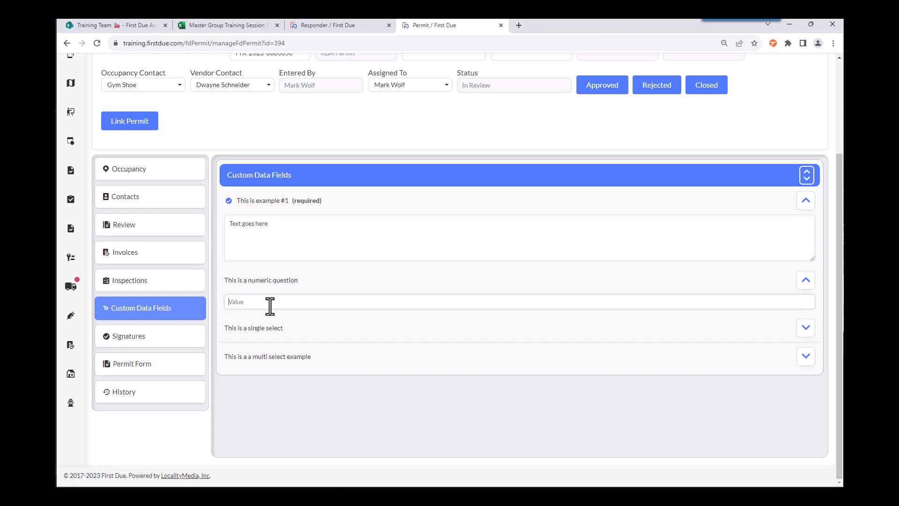
{"action": "type", "text": "8"}
{"action": "left_click", "coordinate": [806, 329]}
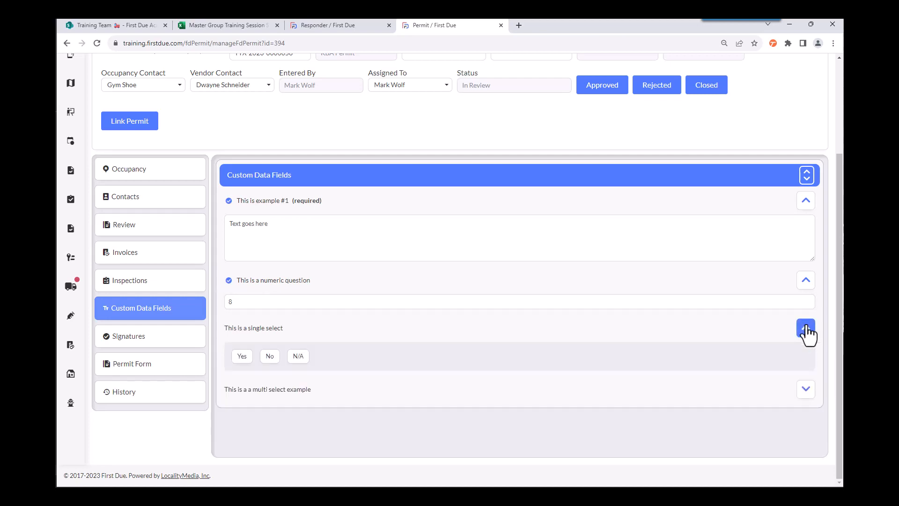
{"action": "left_click", "coordinate": [242, 358]}
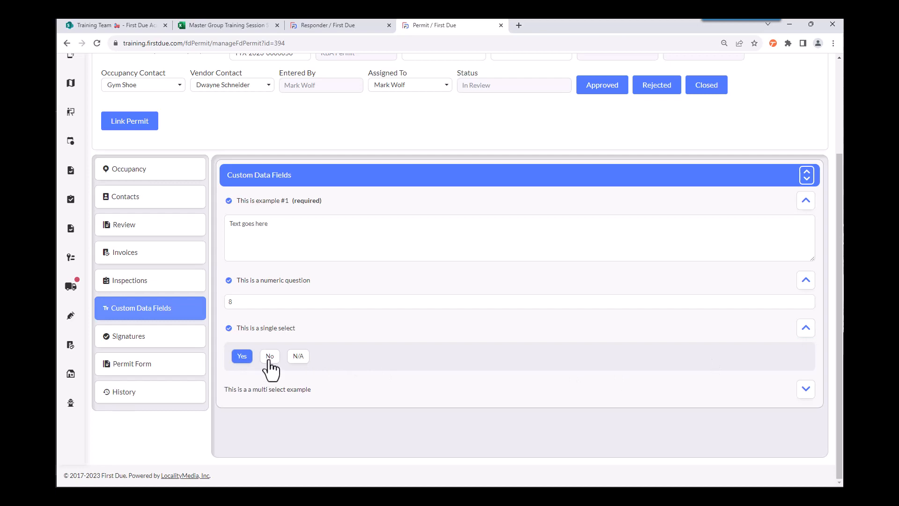
Step: Try the No and N/A answers of the single select question and set it back to Yes
{"action": "left_click", "coordinate": [269, 357]}
{"action": "left_click", "coordinate": [297, 357]}
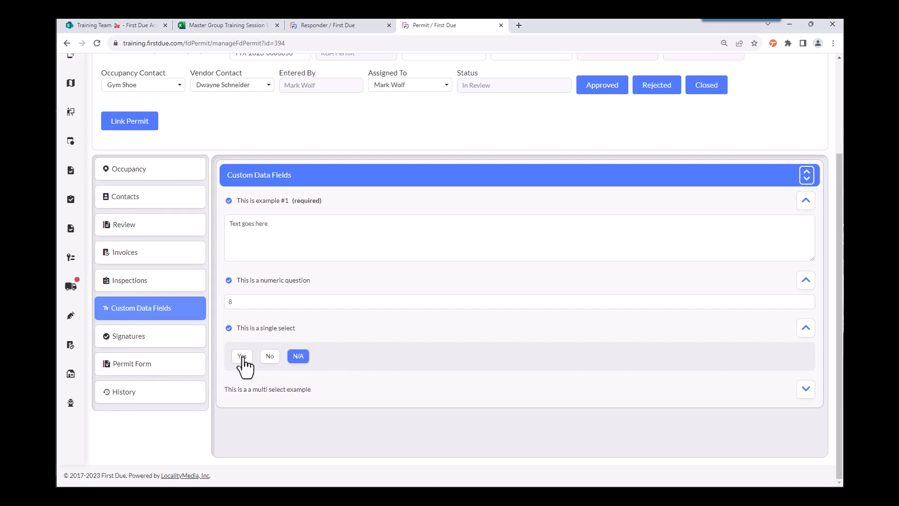
{"action": "left_click", "coordinate": [241, 357]}
Step: Answer the multi select example question with options 1 and 2
{"action": "left_click", "coordinate": [803, 389]}
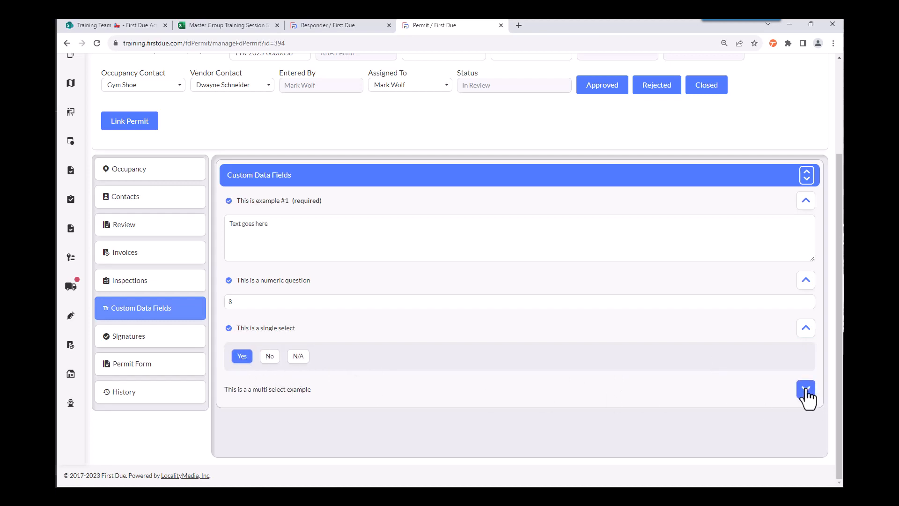
{"action": "left_click", "coordinate": [239, 418]}
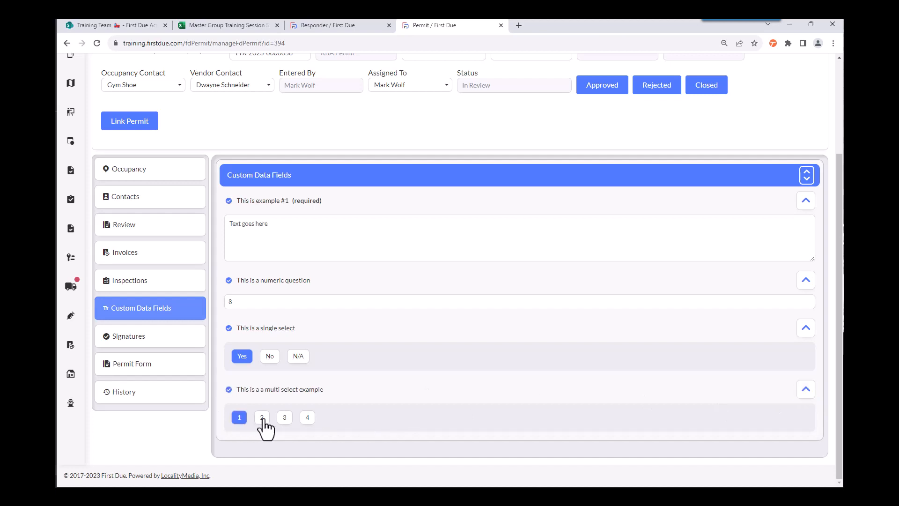
{"action": "left_click", "coordinate": [262, 417]}
Step: Add and save a freehand signature for the permit's occupancy contact
{"action": "left_click", "coordinate": [195, 341]}
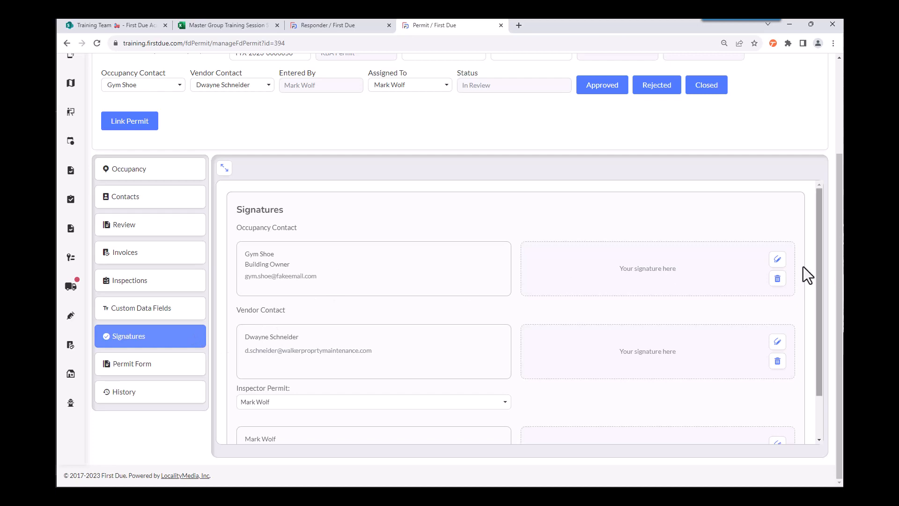
{"action": "left_click", "coordinate": [777, 259]}
{"action": "left_click_drag", "start_coordinate": [371, 143], "coordinate": [534, 160]}
{"action": "left_click", "coordinate": [358, 222]}
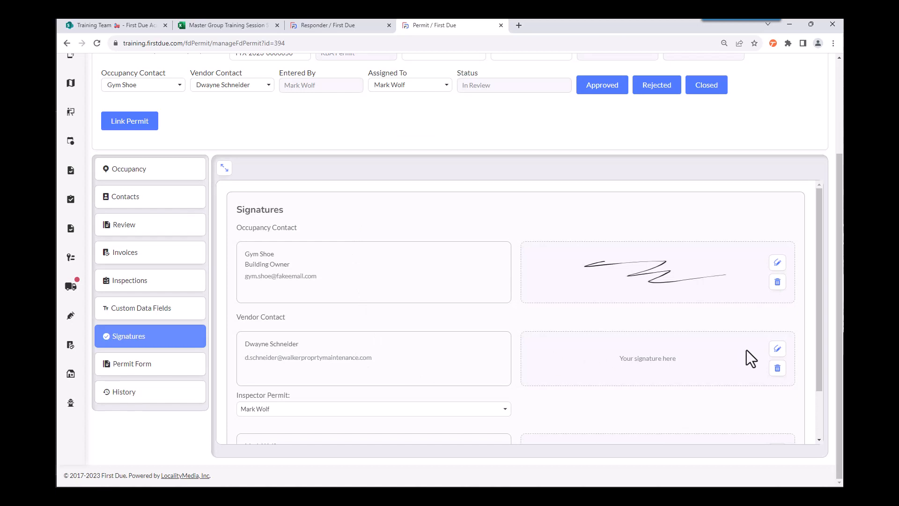
Step: Draw and save a freehand signature for the vendor contact
{"action": "left_click", "coordinate": [777, 350]}
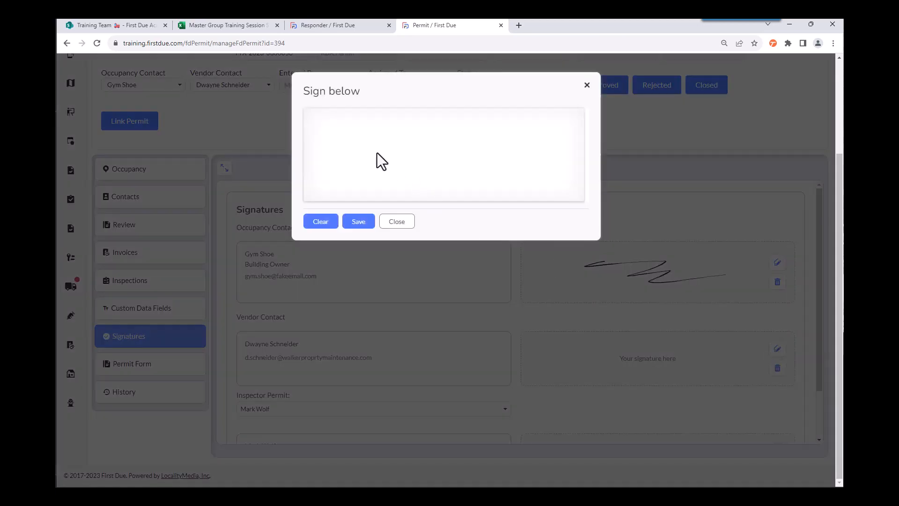
{"action": "left_click_drag", "start_coordinate": [422, 167], "coordinate": [563, 163]}
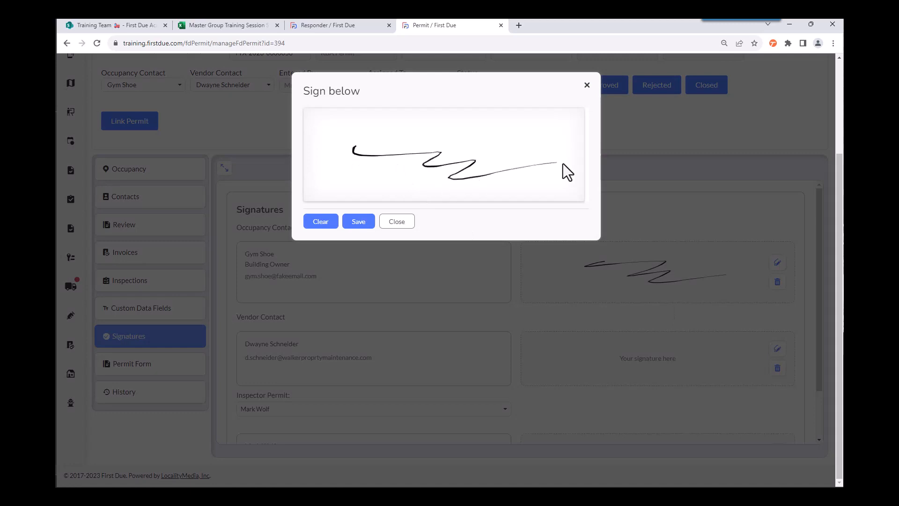
{"action": "left_click", "coordinate": [359, 222]}
Step: Draw and save a freehand signature for the permit inspector, keeping the preselected inspector
{"action": "scroll", "coordinate": [515, 297], "scroll_direction": "down", "scroll_amount": 2}
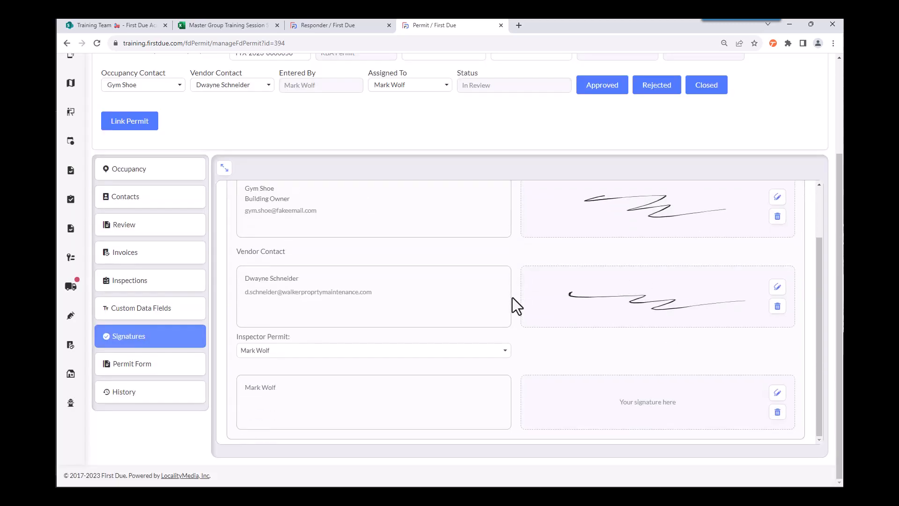
{"action": "left_click", "coordinate": [778, 393]}
{"action": "mouse_move", "coordinate": [386, 146]}
{"action": "left_mouse_down"}
{"action": "mouse_move", "coordinate": [406, 166]}
{"action": "mouse_move", "coordinate": [546, 126]}
{"action": "left_mouse_up"}
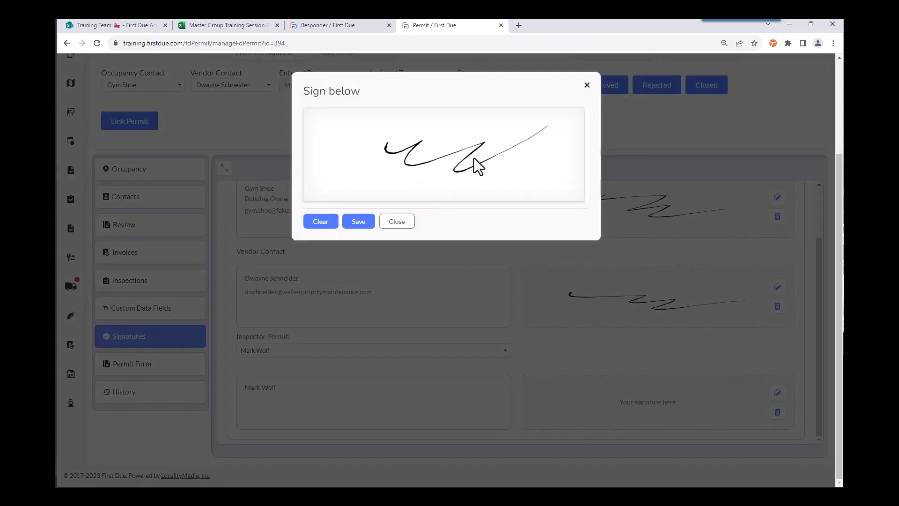
{"action": "left_click", "coordinate": [358, 221]}
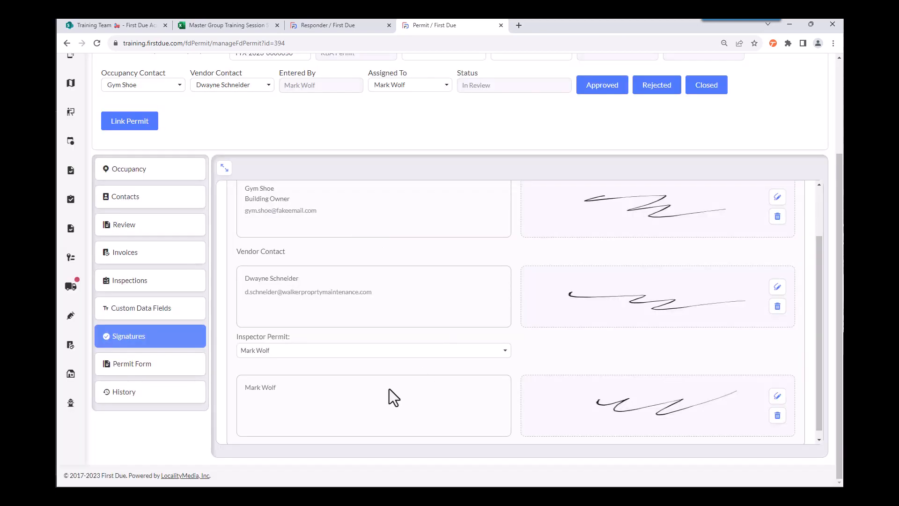
Step: Review the generated permit form and send it to the occupancy and vendor contacts with CC Me enabled
{"action": "left_click", "coordinate": [187, 372]}
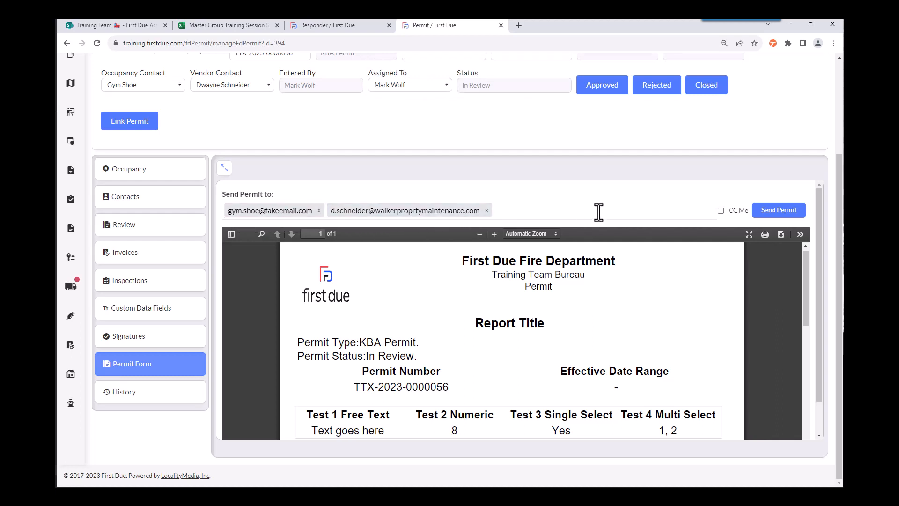
{"action": "scroll", "coordinate": [692, 277], "scroll_direction": "down", "scroll_amount": 4}
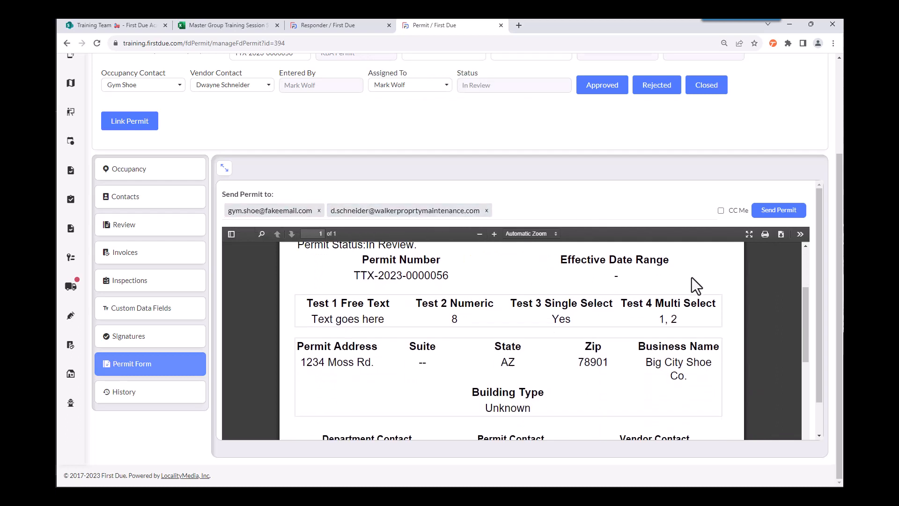
{"action": "scroll", "coordinate": [692, 277], "scroll_direction": "down", "scroll_amount": 6}
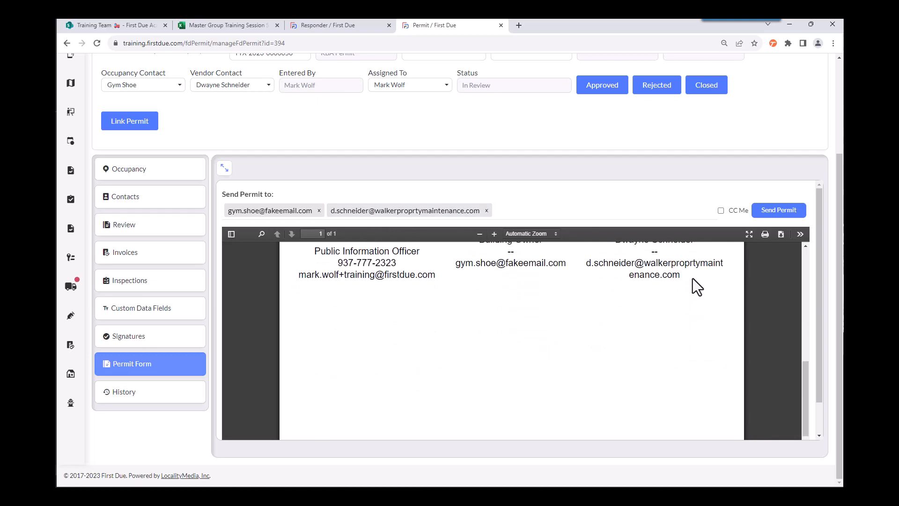
{"action": "scroll", "coordinate": [693, 281], "scroll_direction": "up", "scroll_amount": 10}
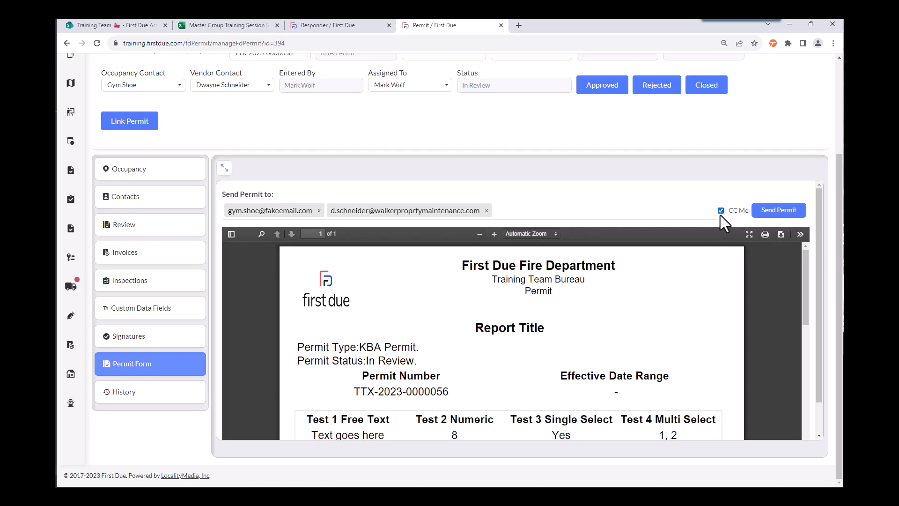
{"action": "left_click", "coordinate": [778, 211]}
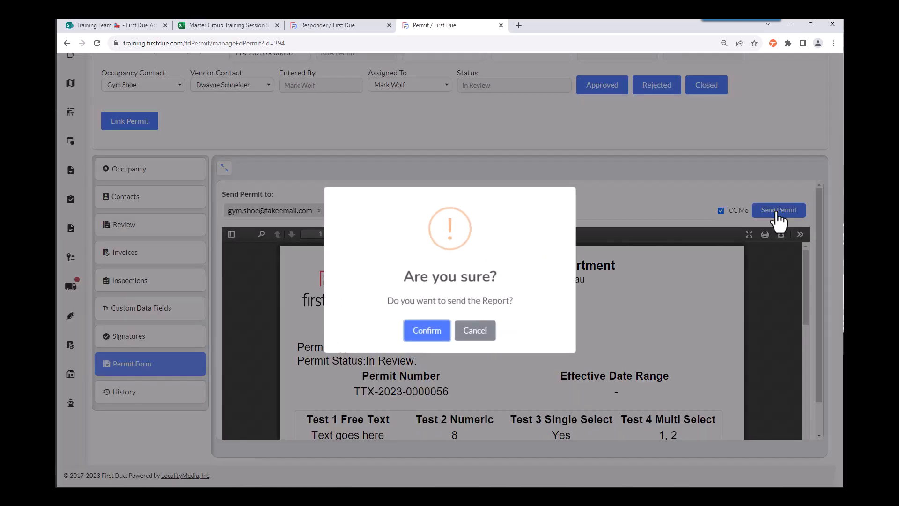
{"action": "left_click", "coordinate": [428, 328]}
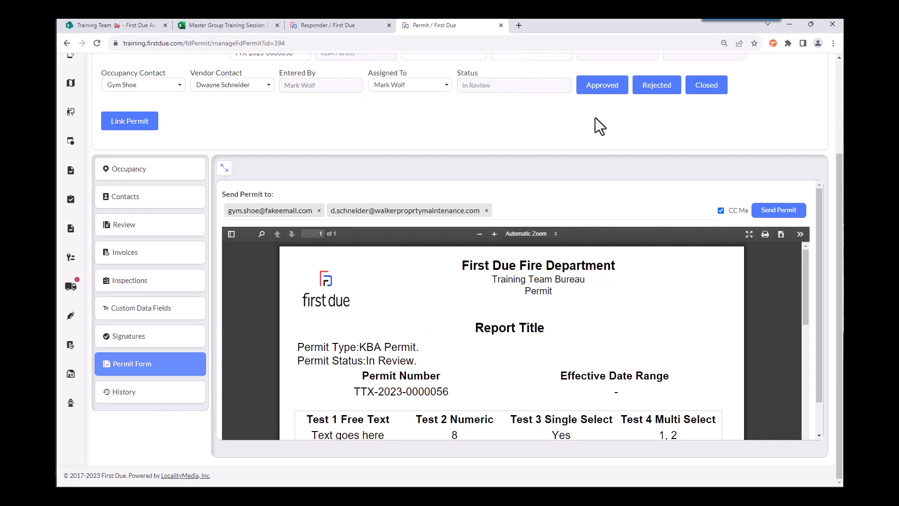
Step: Approve the permit application with effective date 10/24/2023 and the default 30-day duration, leaving Valid Until Revoked off and the comments empty
{"action": "left_click", "coordinate": [611, 91]}
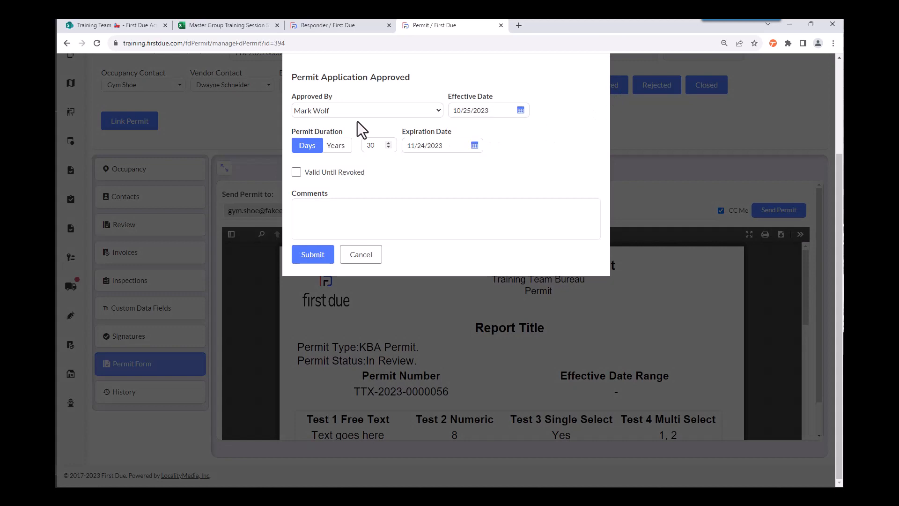
{"action": "left_click", "coordinate": [460, 111]}
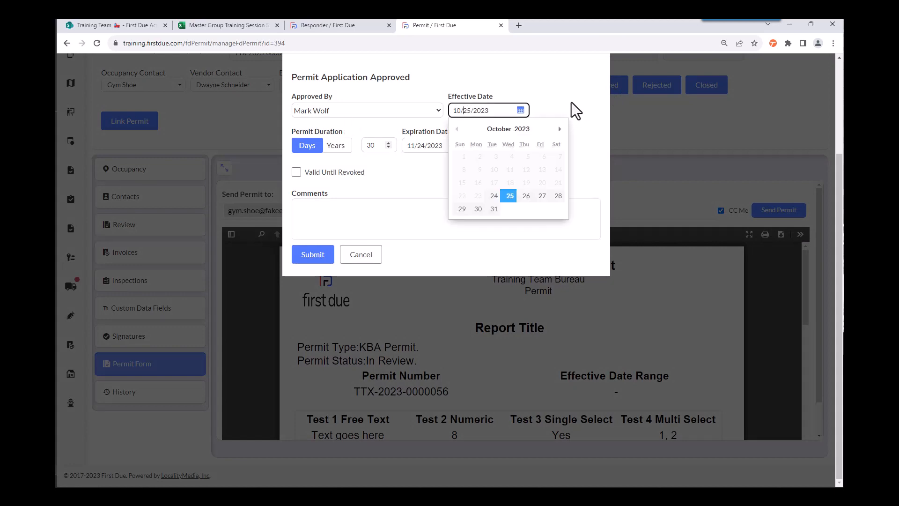
{"action": "left_click", "coordinate": [494, 197]}
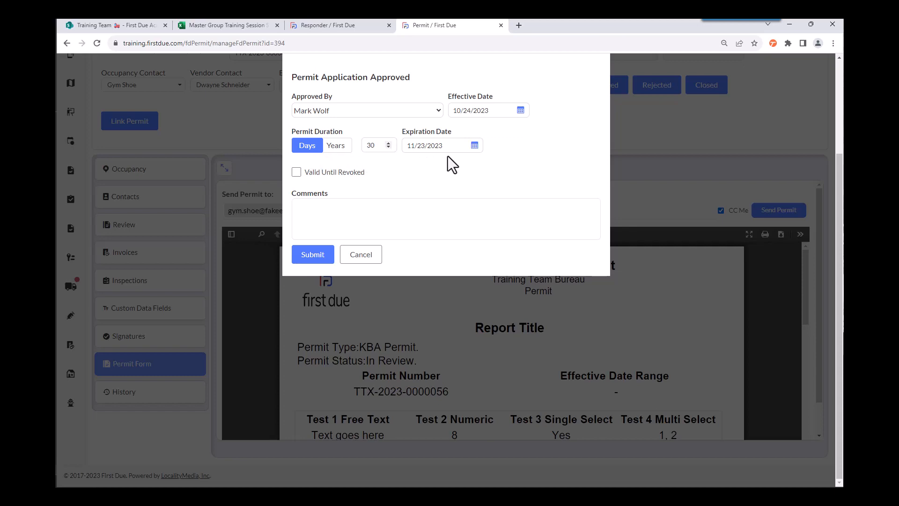
{"action": "left_click", "coordinate": [297, 173]}
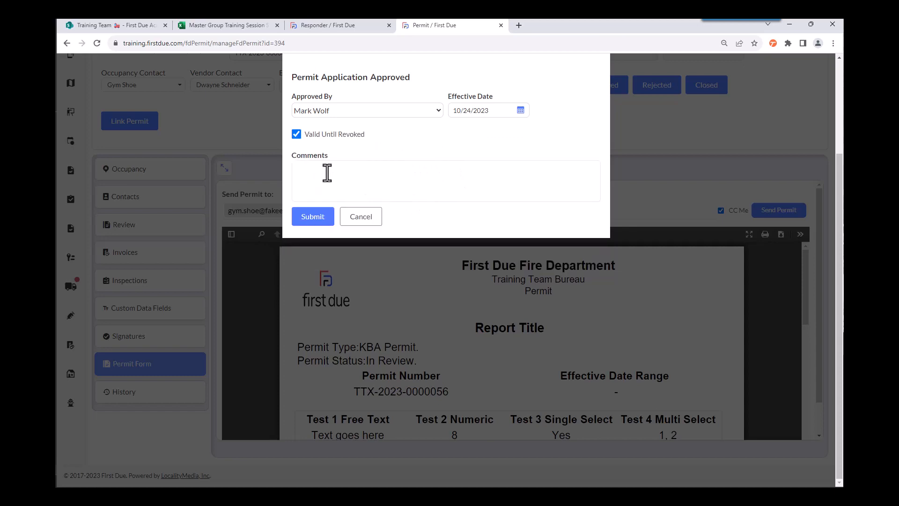
{"action": "left_click", "coordinate": [296, 134]}
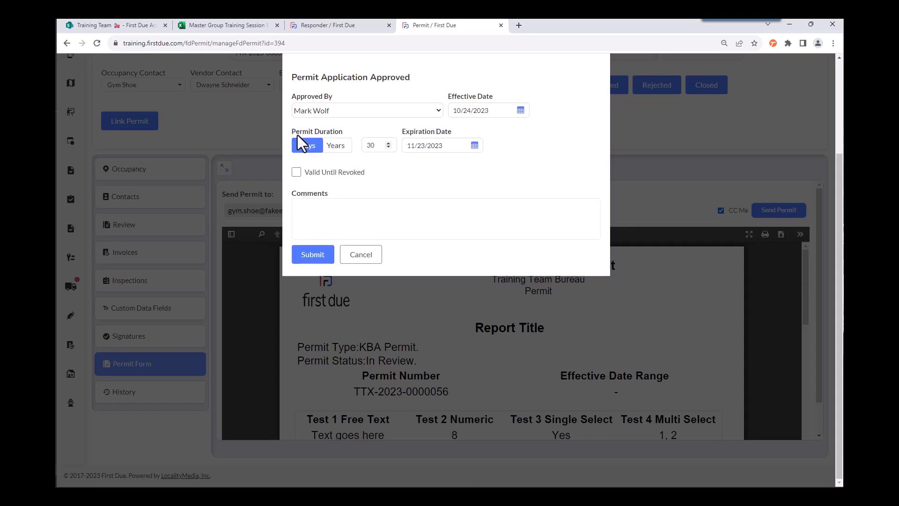
{"action": "left_click", "coordinate": [297, 206]}
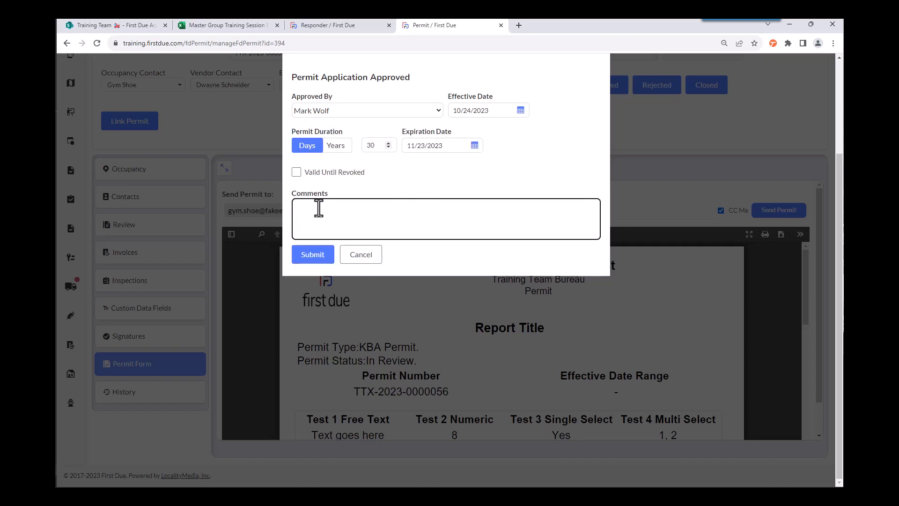
{"action": "left_click", "coordinate": [315, 256]}
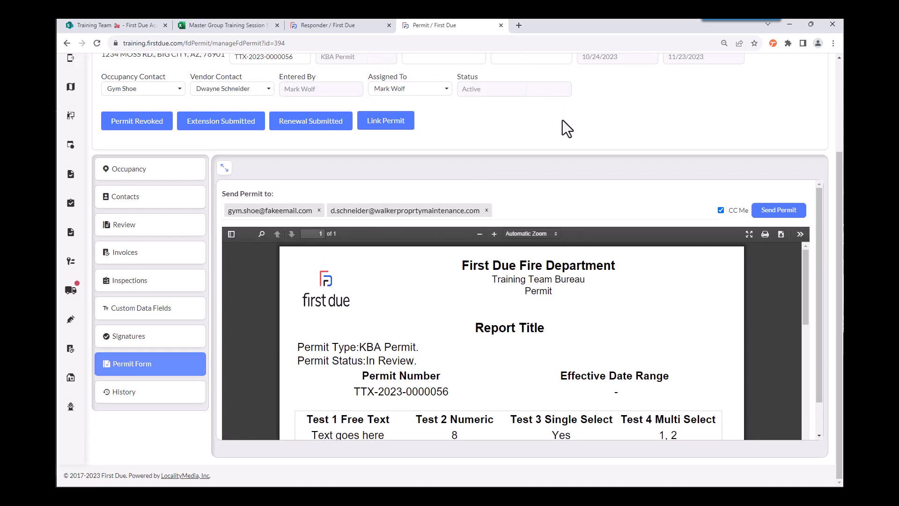
Step: Look over the permit's history and revoke the permit with the reason "Reason goes here......................", keeping the default revoker
{"action": "left_click", "coordinate": [165, 402]}
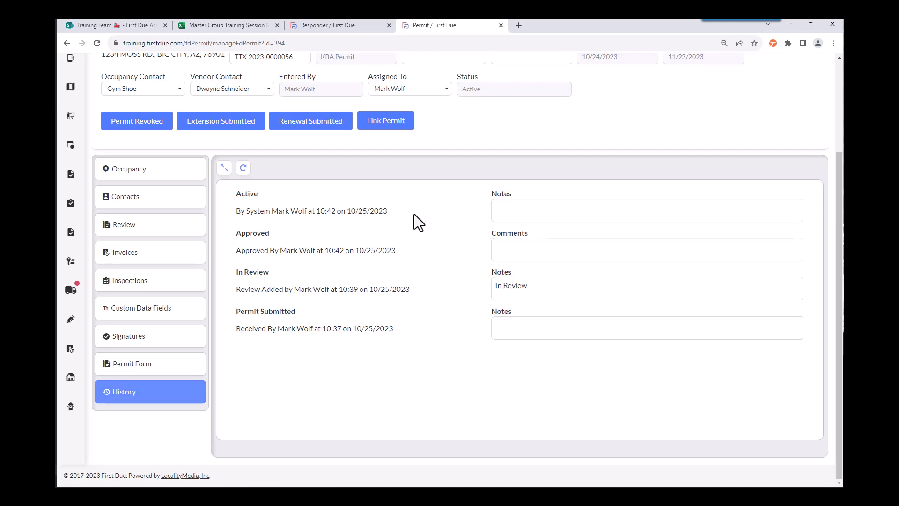
{"action": "left_click", "coordinate": [158, 126]}
{"action": "left_click", "coordinate": [325, 164]}
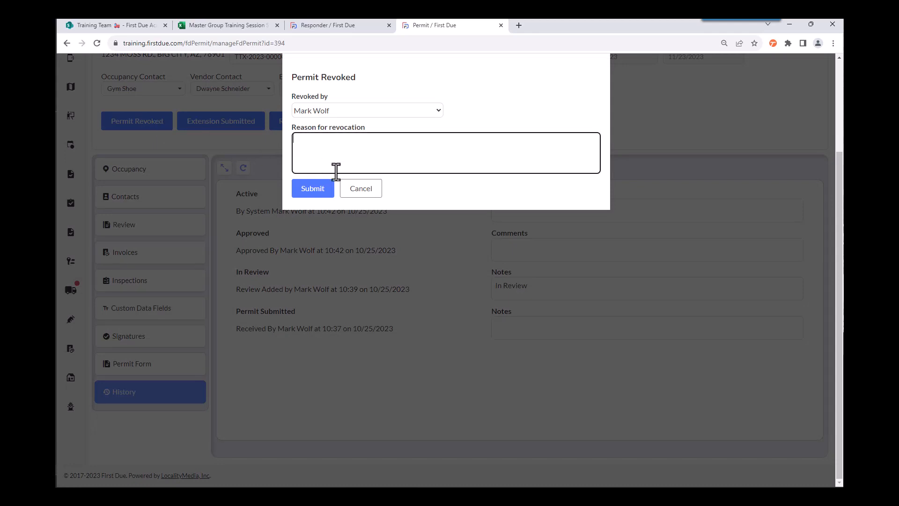
{"action": "type", "text": "Reason goes here......................"}
{"action": "left_click", "coordinate": [322, 192]}
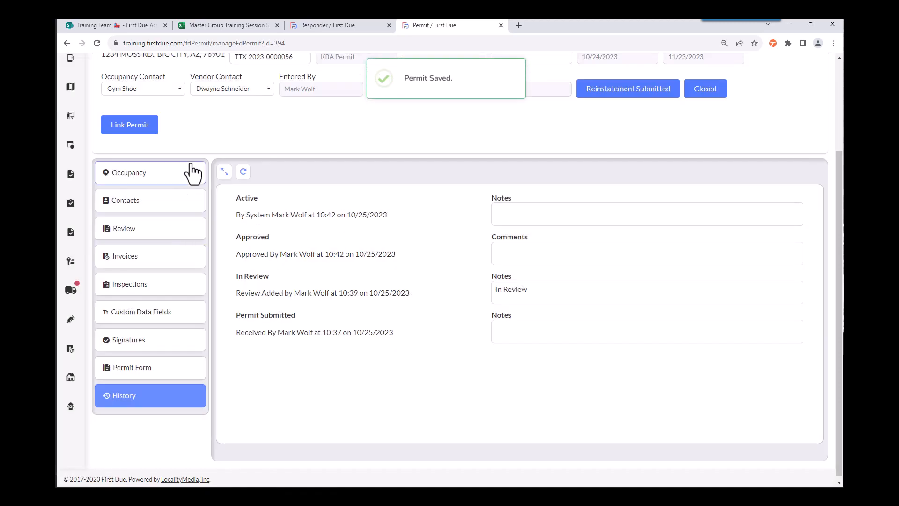
Step: Save the revoked permit
{"action": "scroll", "coordinate": [767, 131], "scroll_direction": "up", "scroll_amount": 2}
{"action": "scroll", "coordinate": [762, 125], "scroll_direction": "up", "scroll_amount": 1}
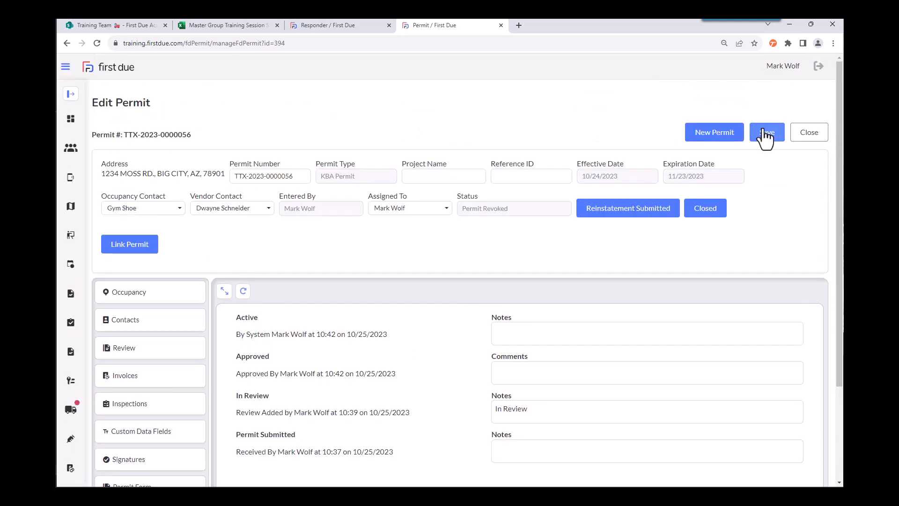